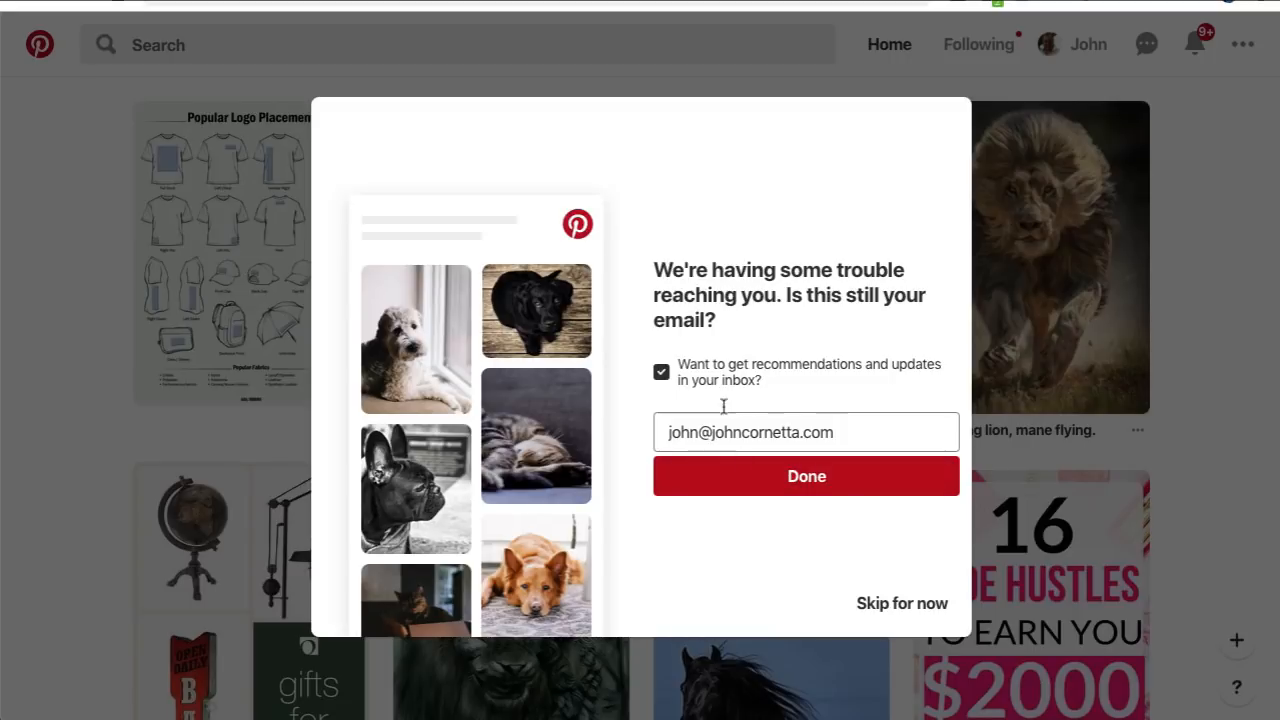
- Confirm the account e-mail with inbox recommendations enabled and dismiss the saved-preferences dialog
click(812, 480)
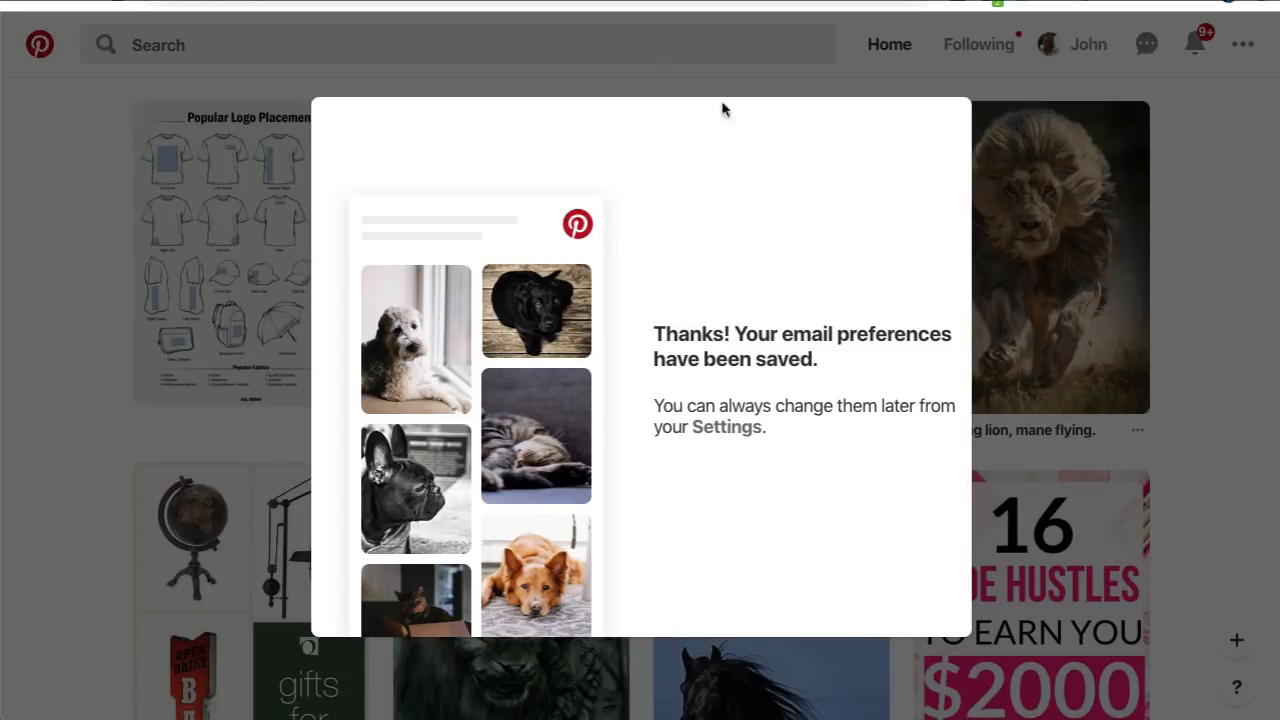
click(1195, 252)
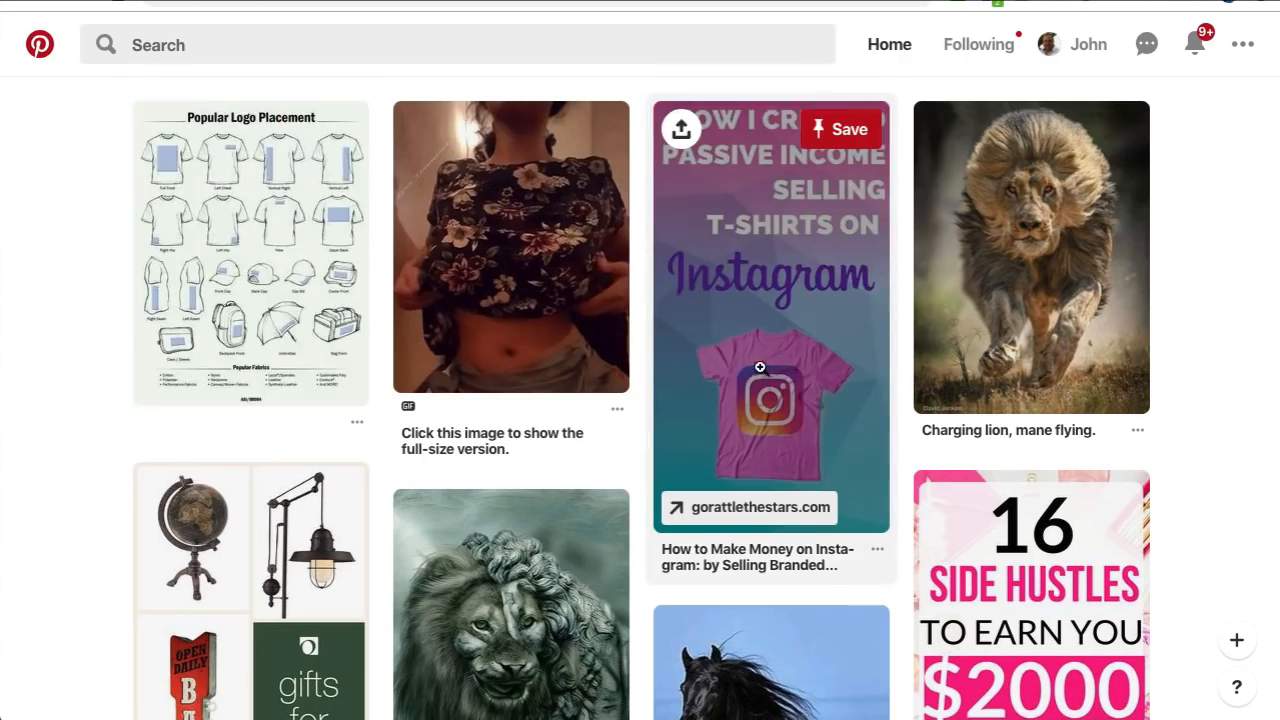
- Look through the pins in the home feed for t-shirt business content and promoted posts
scroll(780, 500, down, 4)
scroll(827, 322, down, 7)
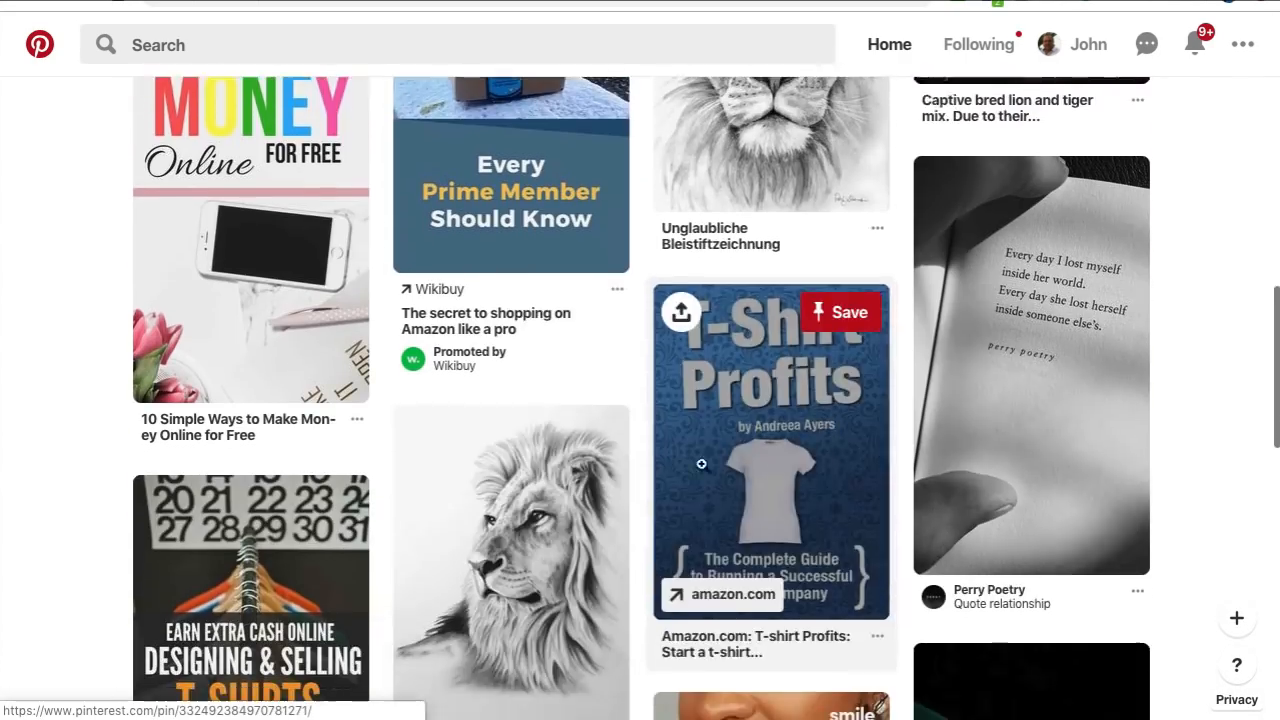
scroll(827, 322, down, 9)
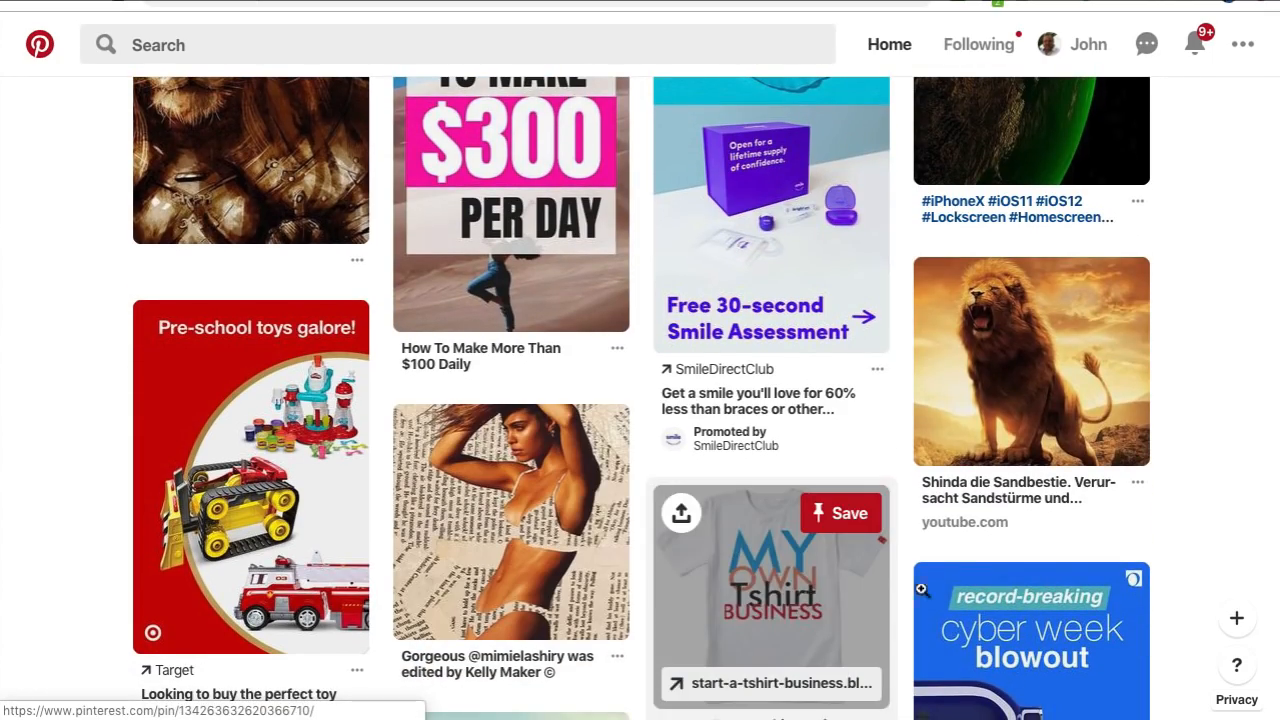
scroll(732, 422, down, 8)
scroll(732, 422, down, 3)
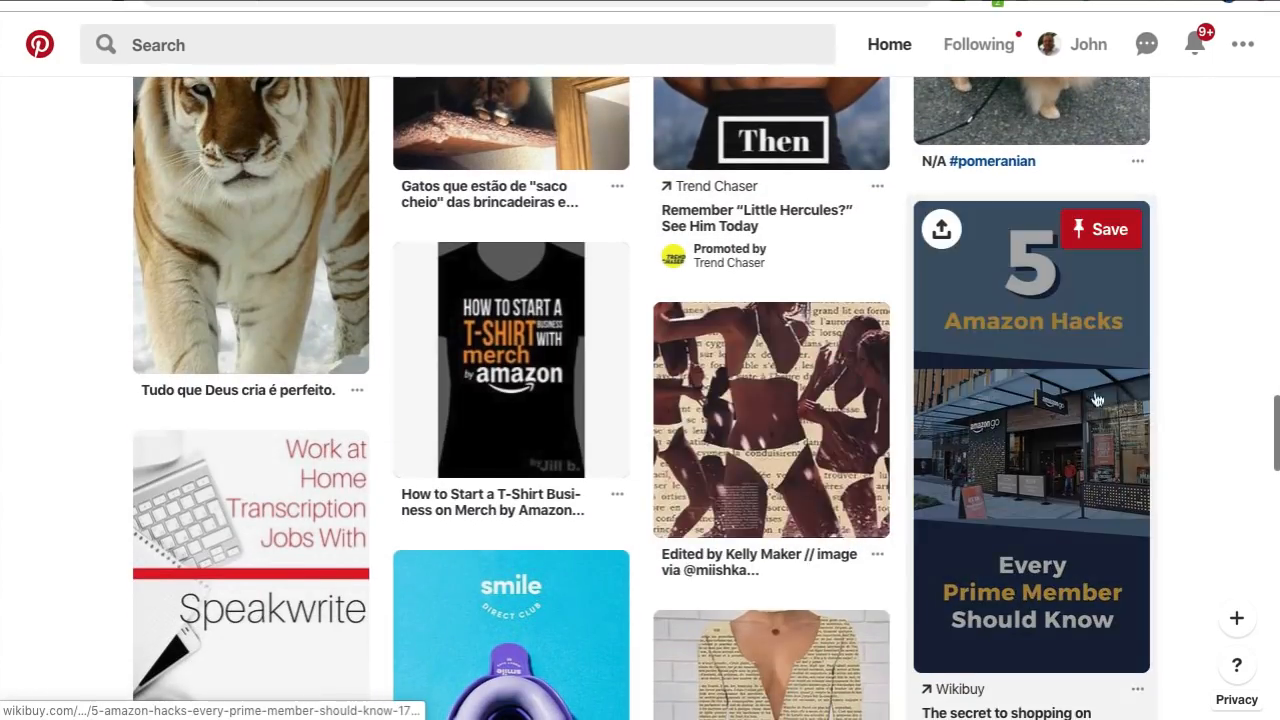
scroll(520, 340, down, 6)
scroll(550, 369, up, 20)
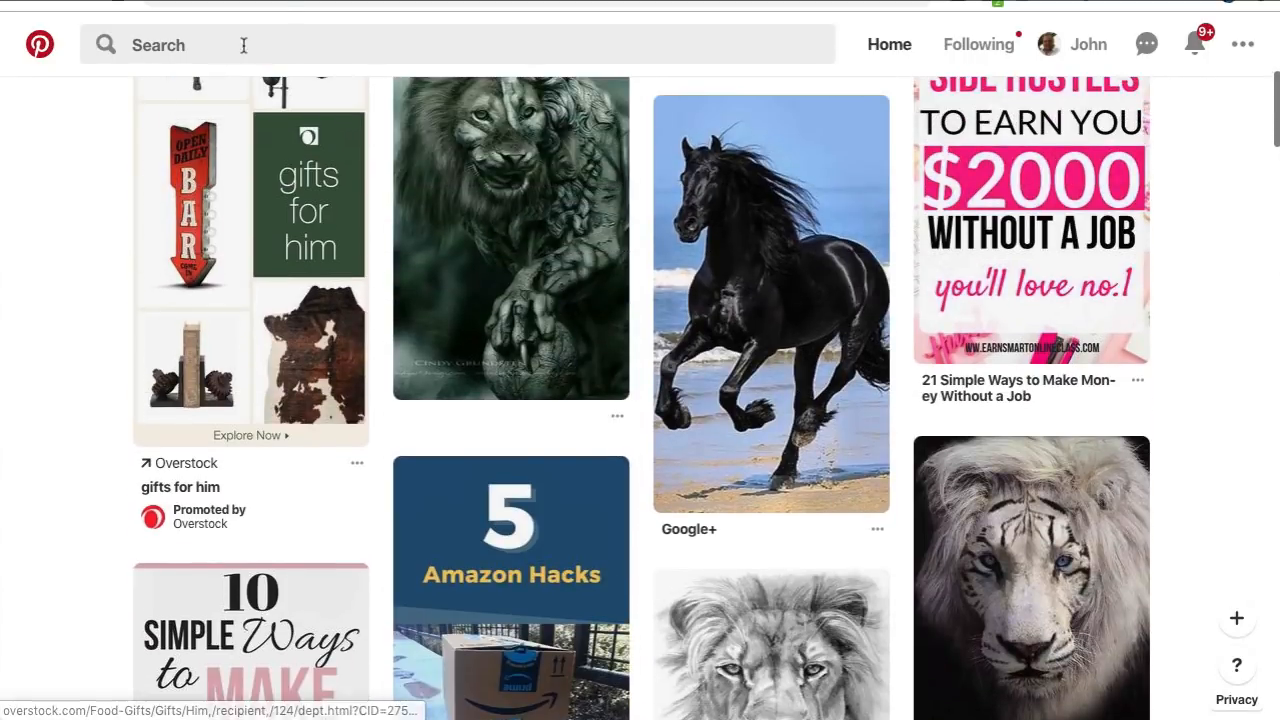
- Search for the recent term "teespring" and examine the resulting pins for t-shirt designs and promoted posts
click(243, 45)
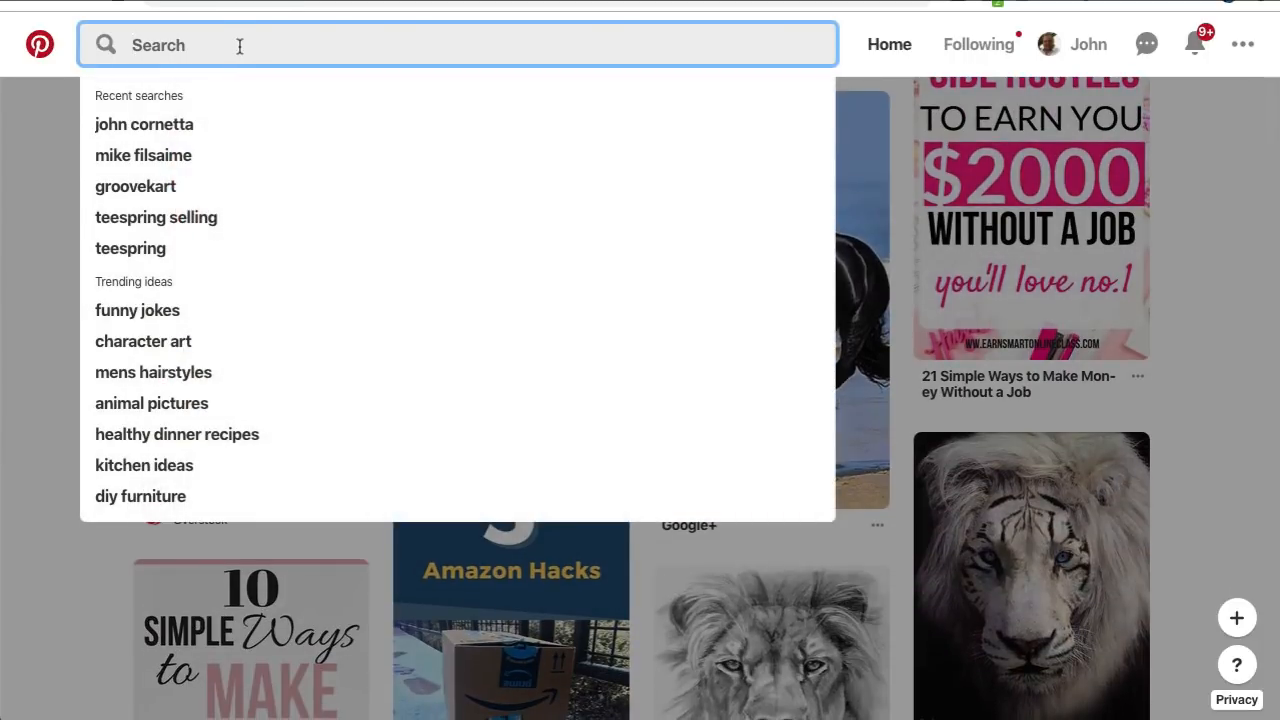
click(168, 250)
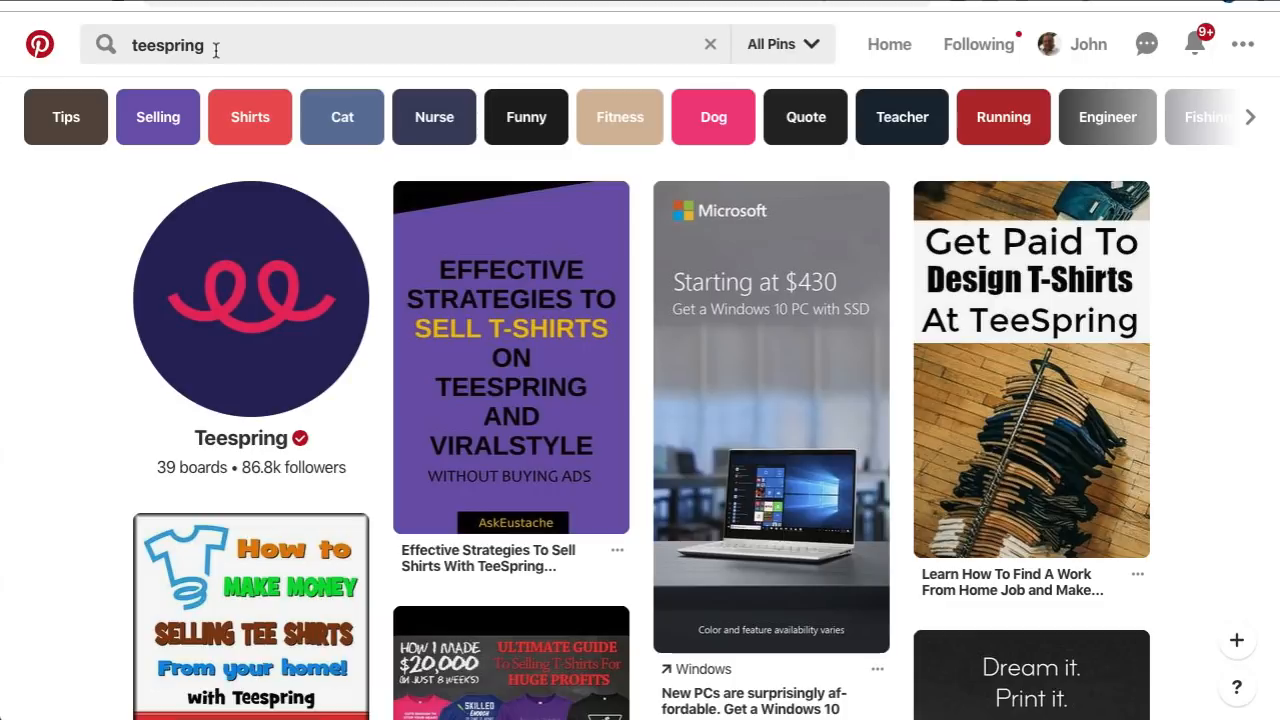
scroll(566, 532, down, 10)
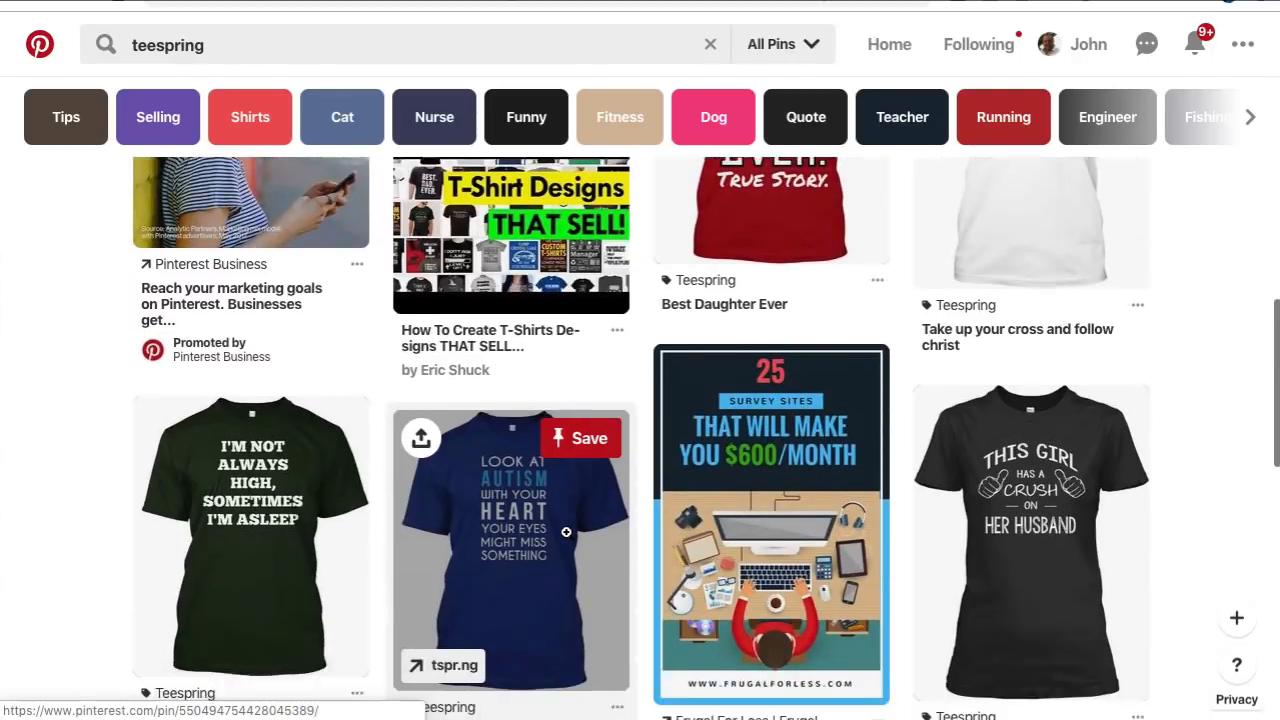
scroll(566, 532, up, 5)
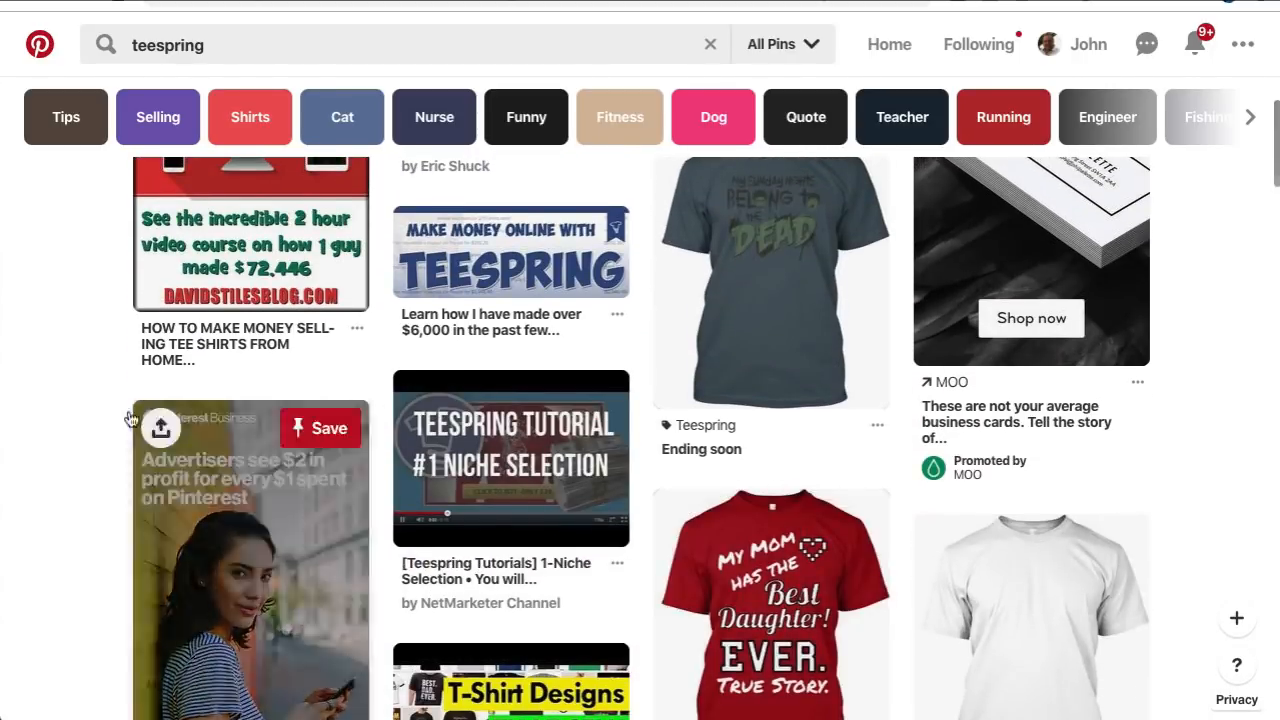
scroll(91, 307, down, 3)
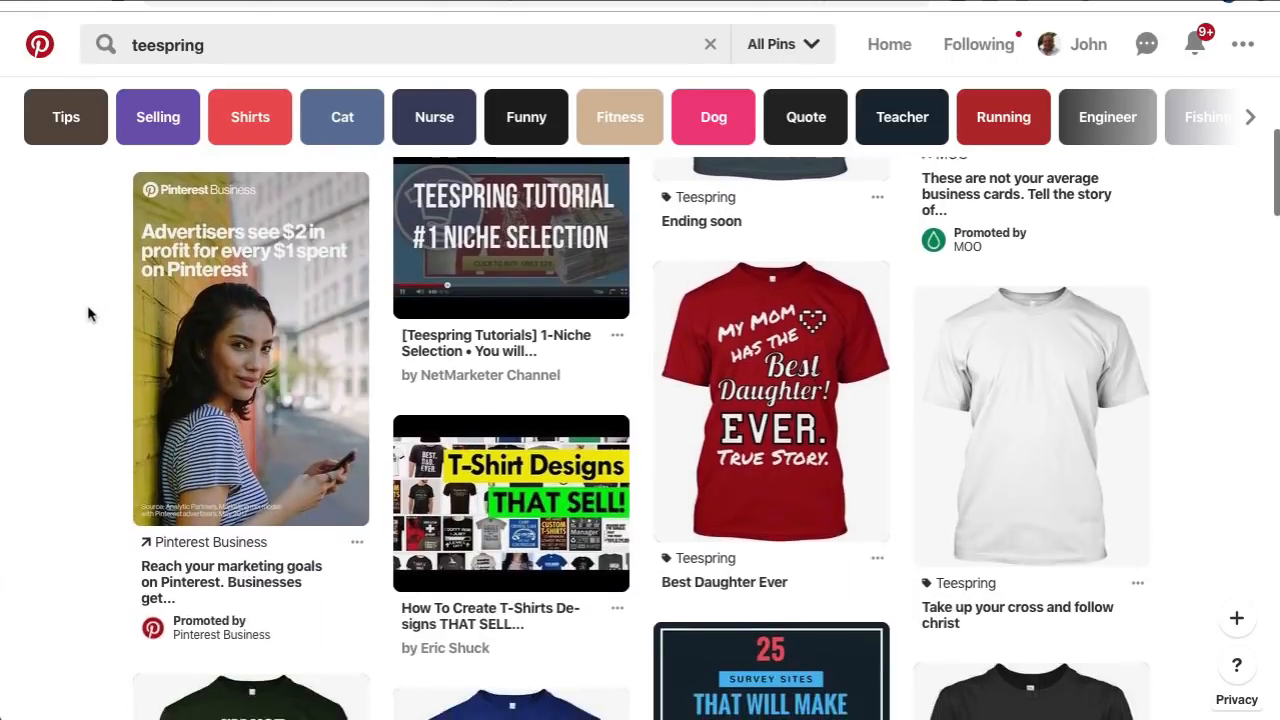
scroll(774, 302, down, 3)
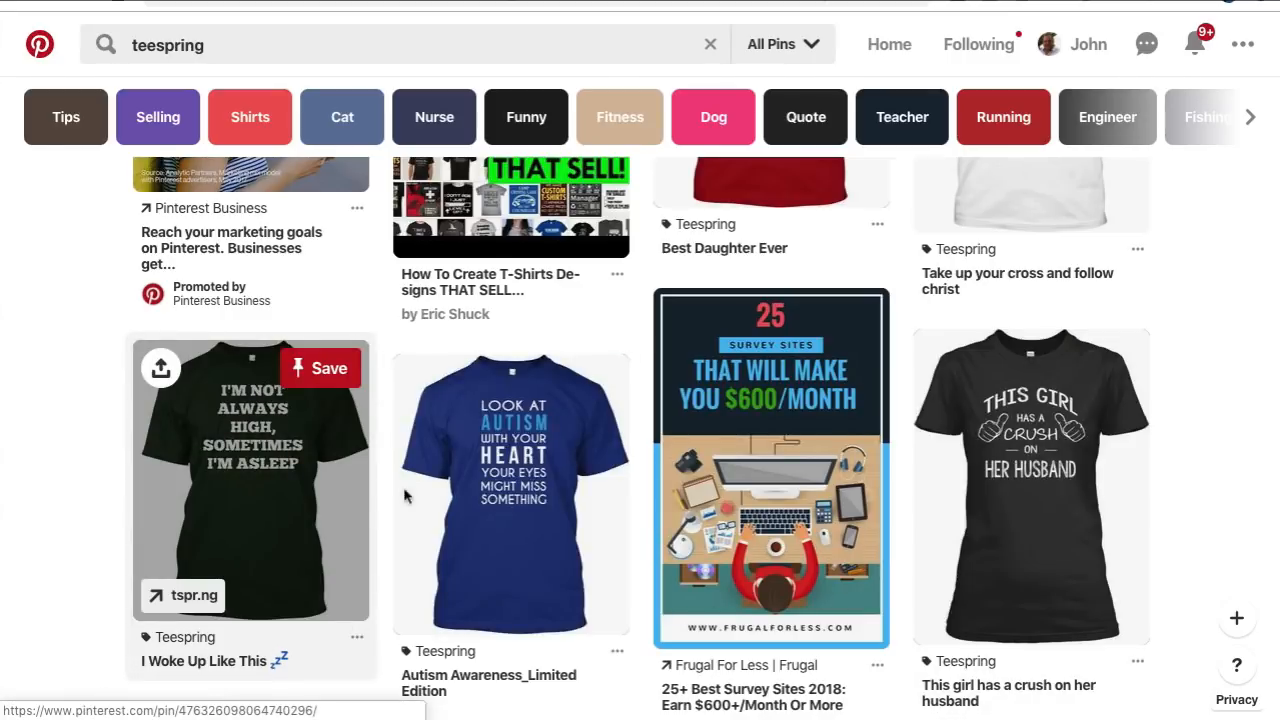
scroll(457, 490, down, 5)
scroll(457, 490, up, 3)
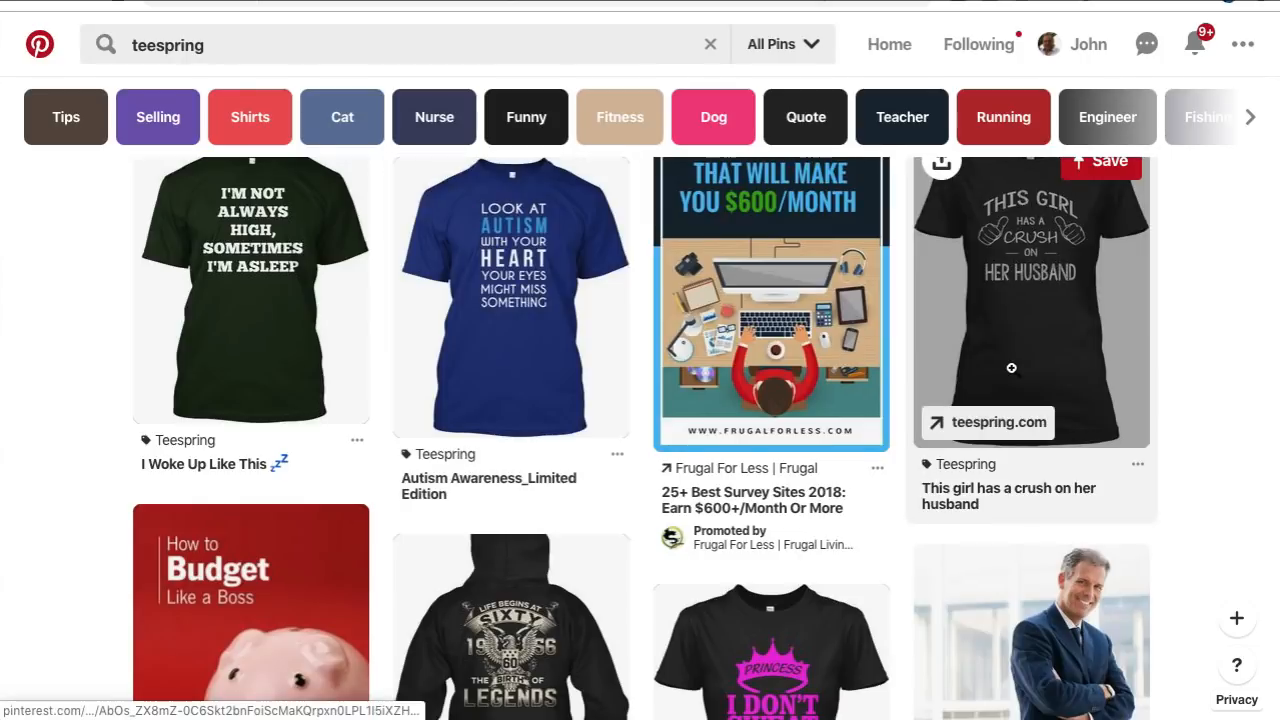
scroll(1012, 370, down, 3)
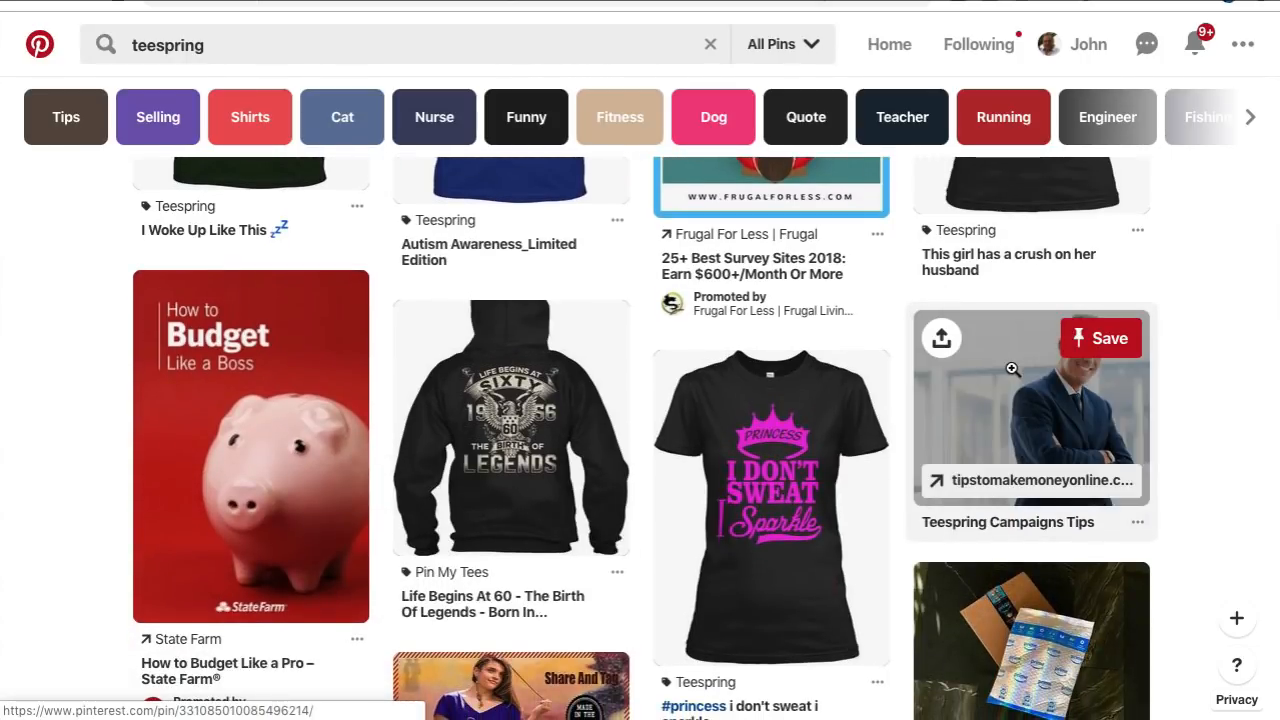
scroll(1012, 369, down, 2)
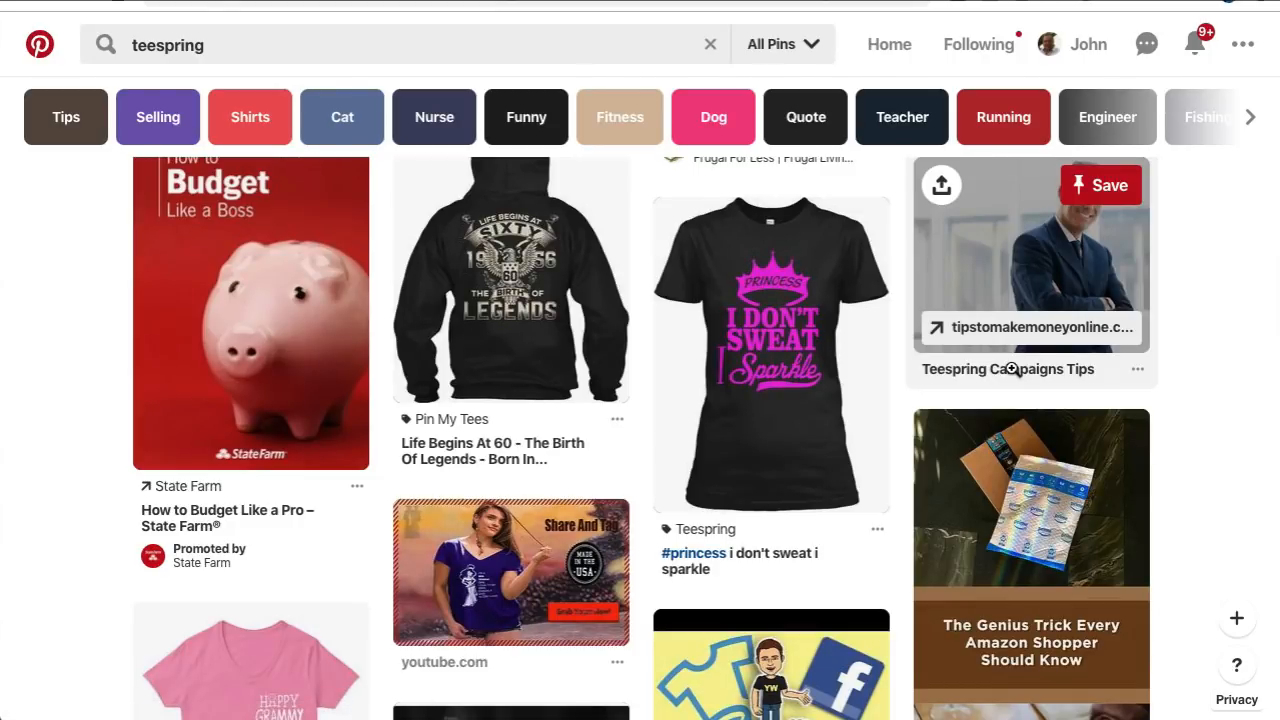
scroll(1012, 370, down, 4)
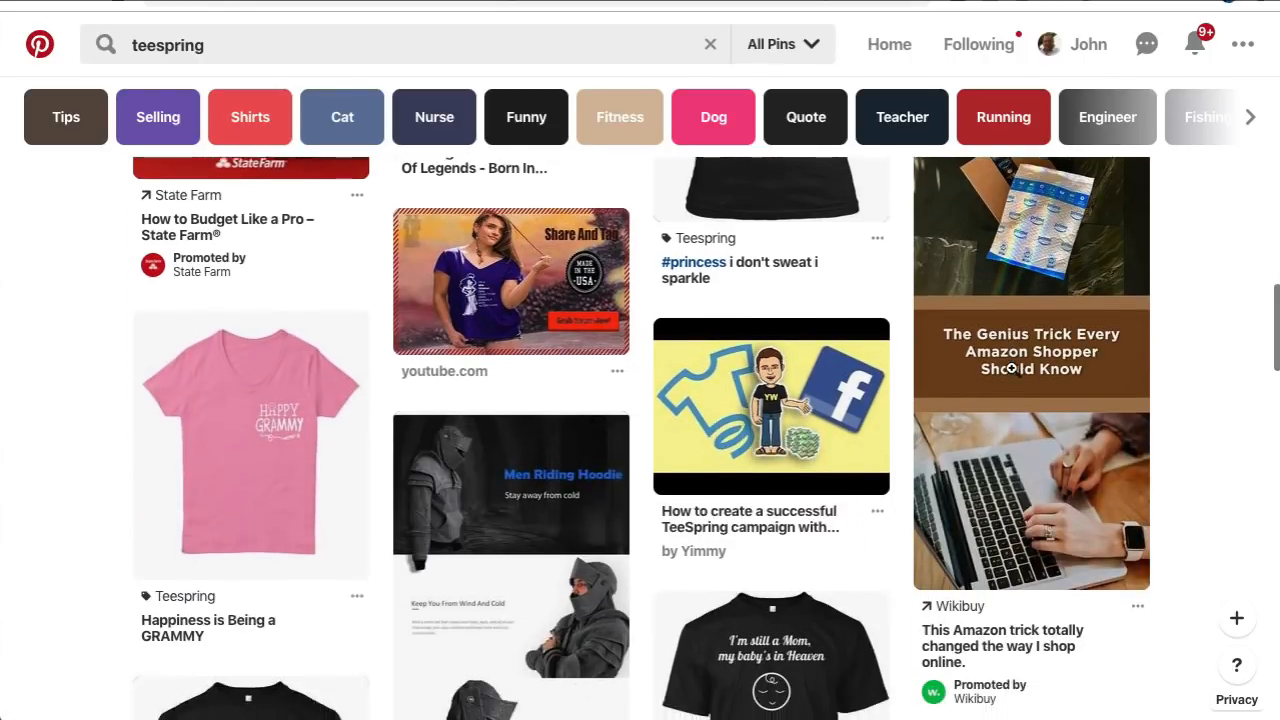
scroll(765, 568, down, 5)
scroll(765, 568, down, 5)
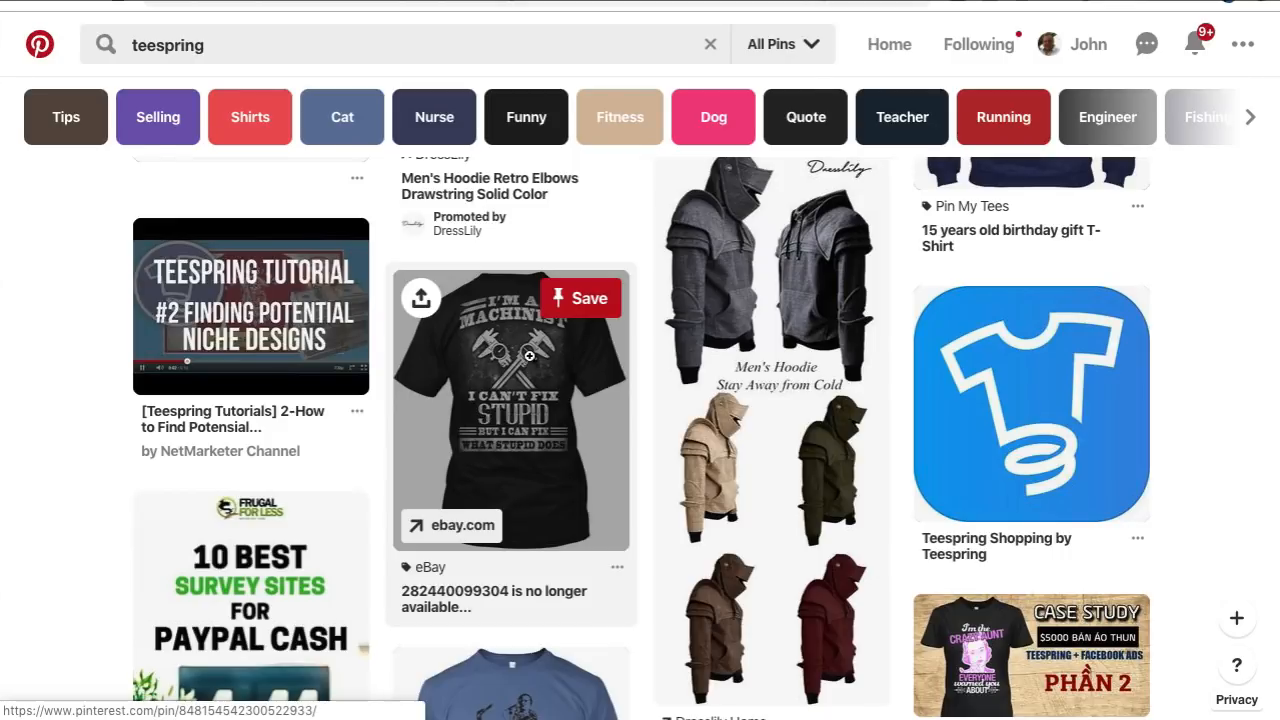
scroll(552, 395, down, 4)
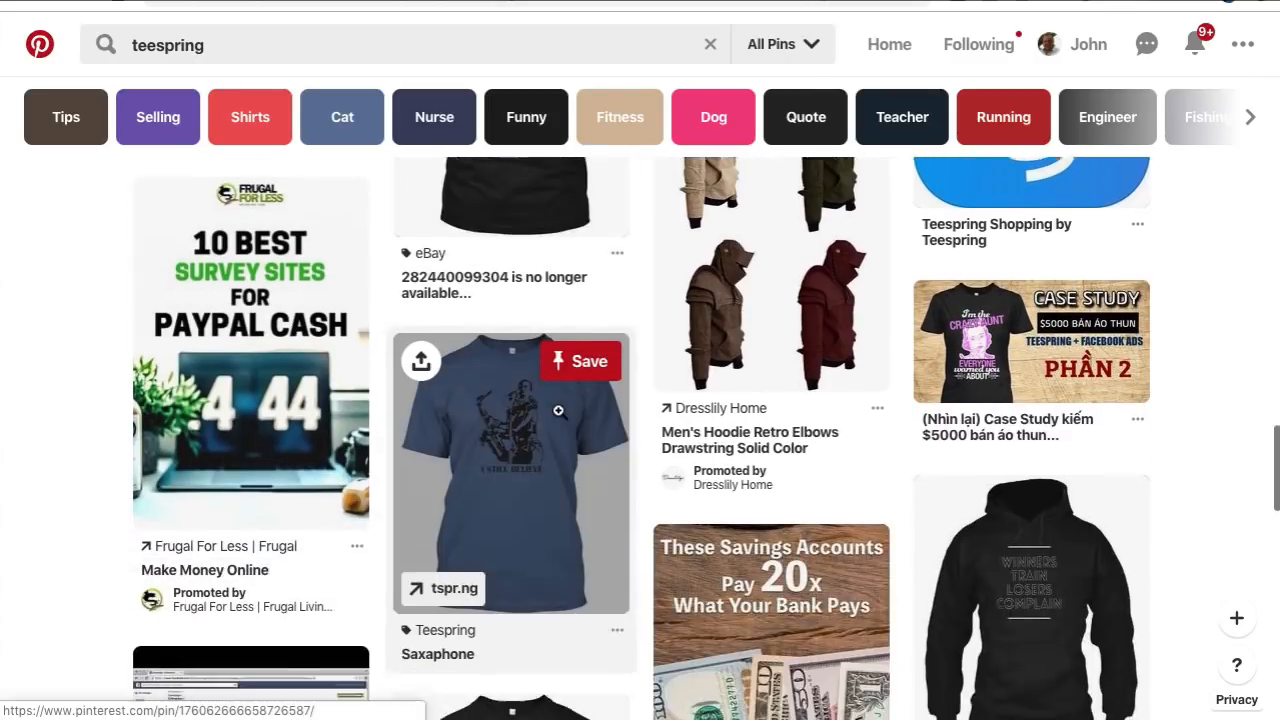
scroll(558, 410, down, 7)
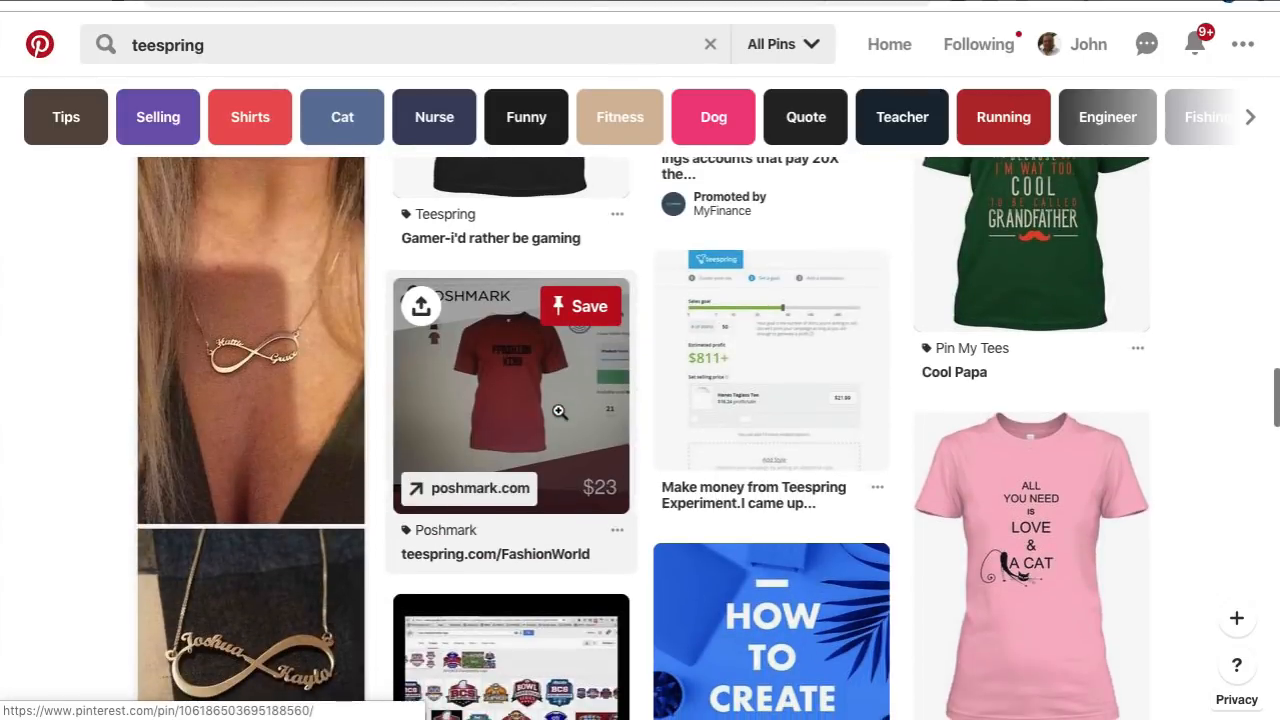
scroll(559, 411, down, 6)
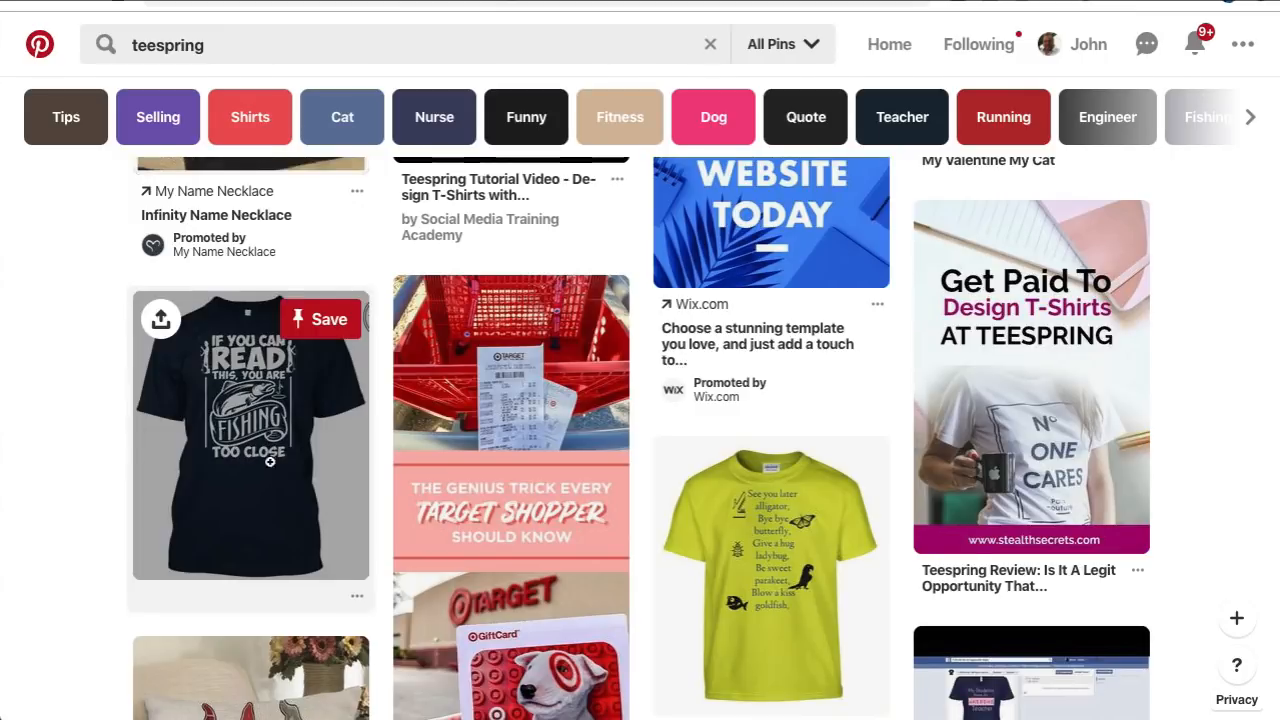
scroll(311, 474, down, 9)
scroll(311, 474, down, 13)
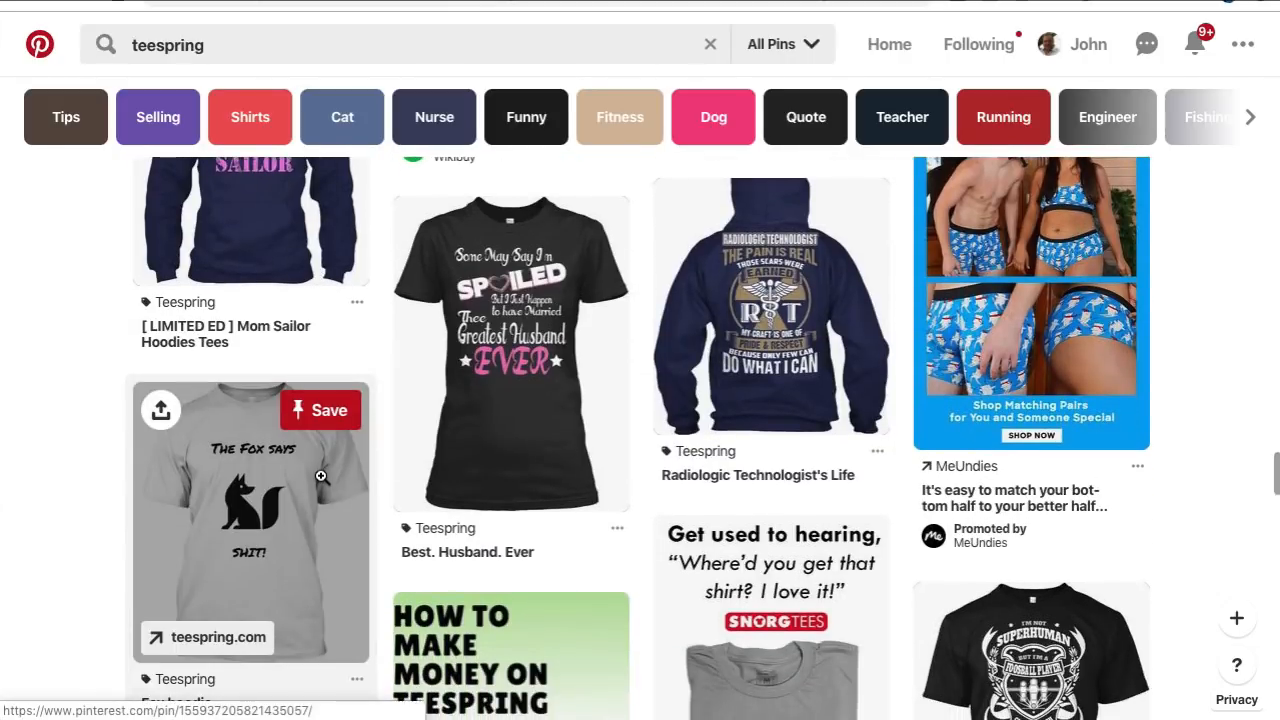
scroll(433, 485, down, 1)
scroll(433, 485, down, 16)
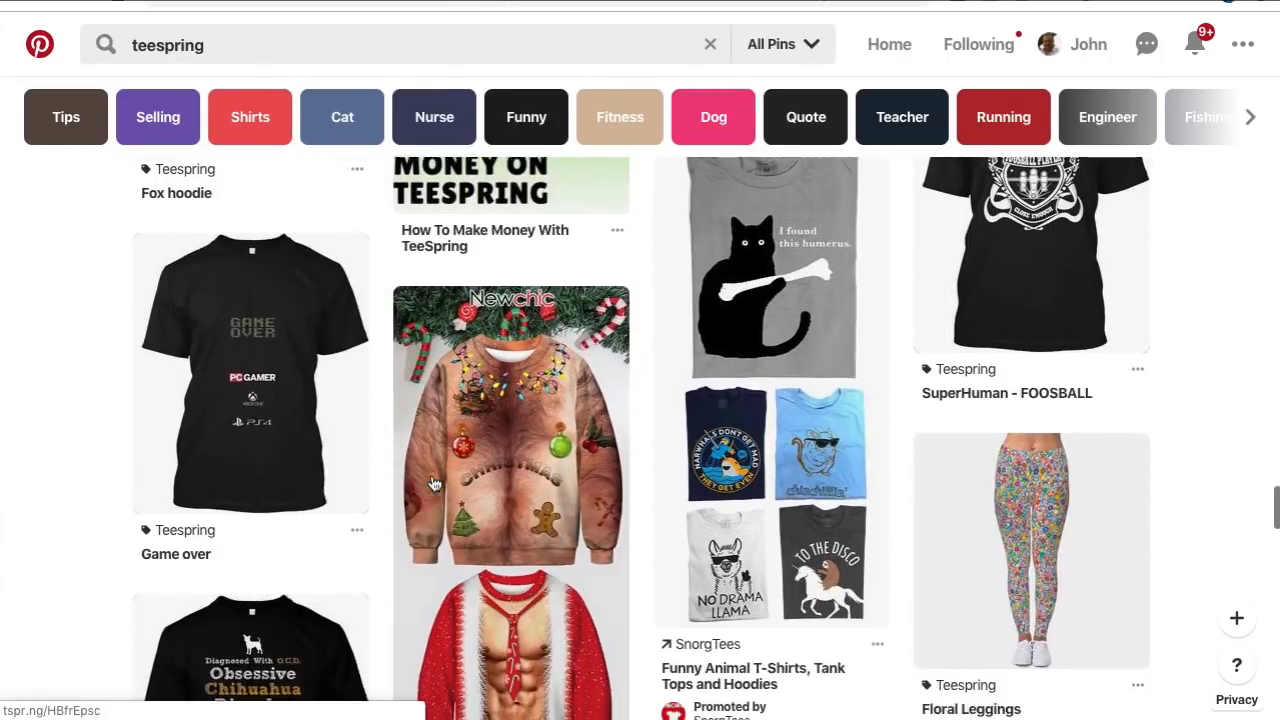
scroll(433, 485, up, 16)
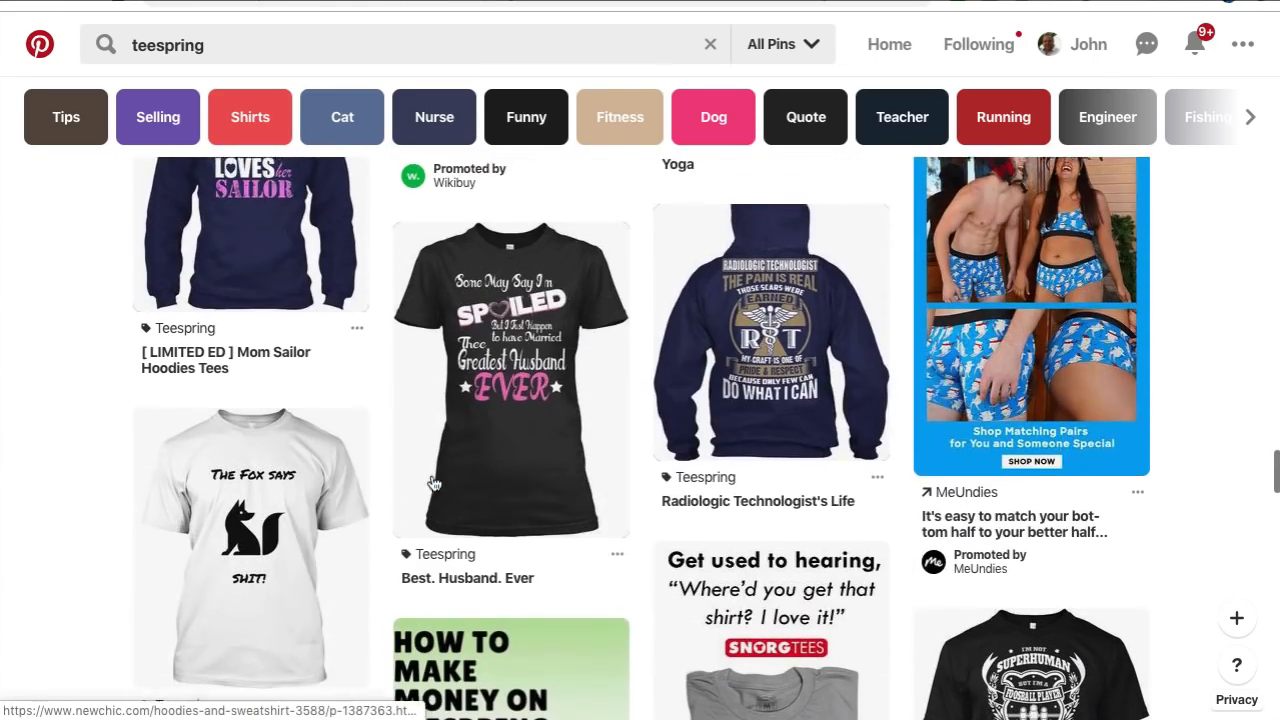
scroll(433, 483, down, 8)
scroll(432, 478, up, 12)
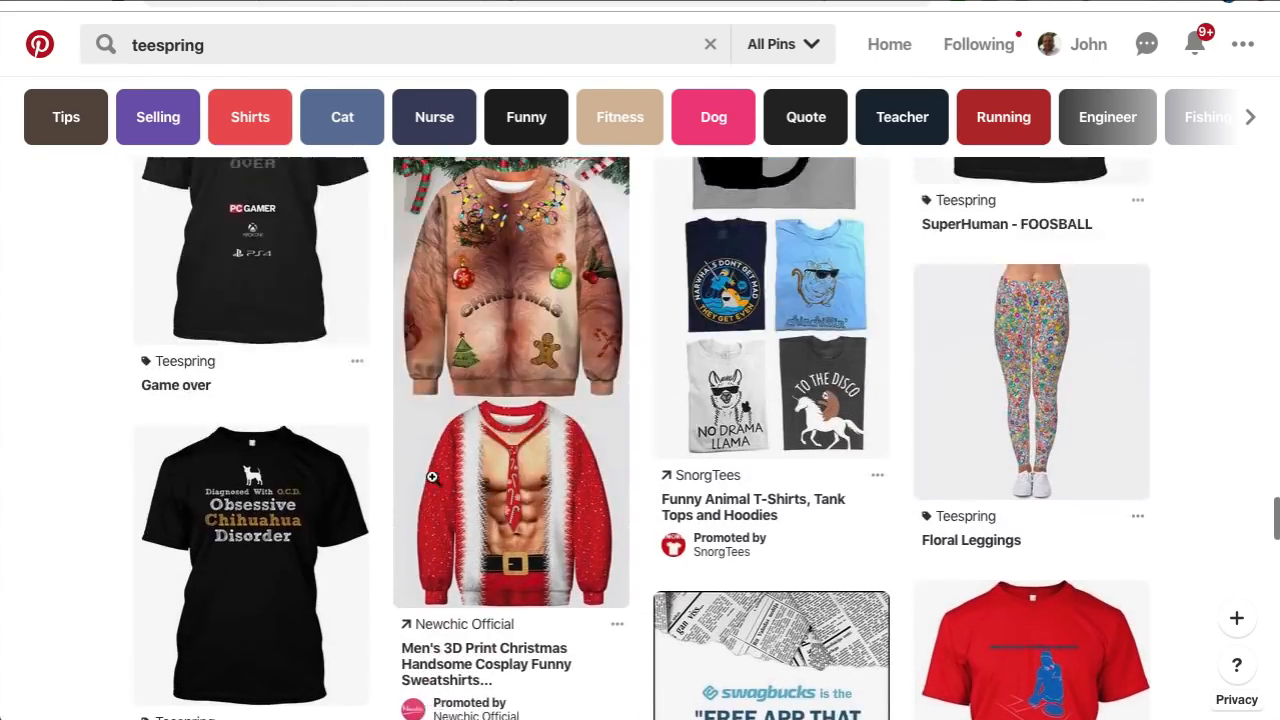
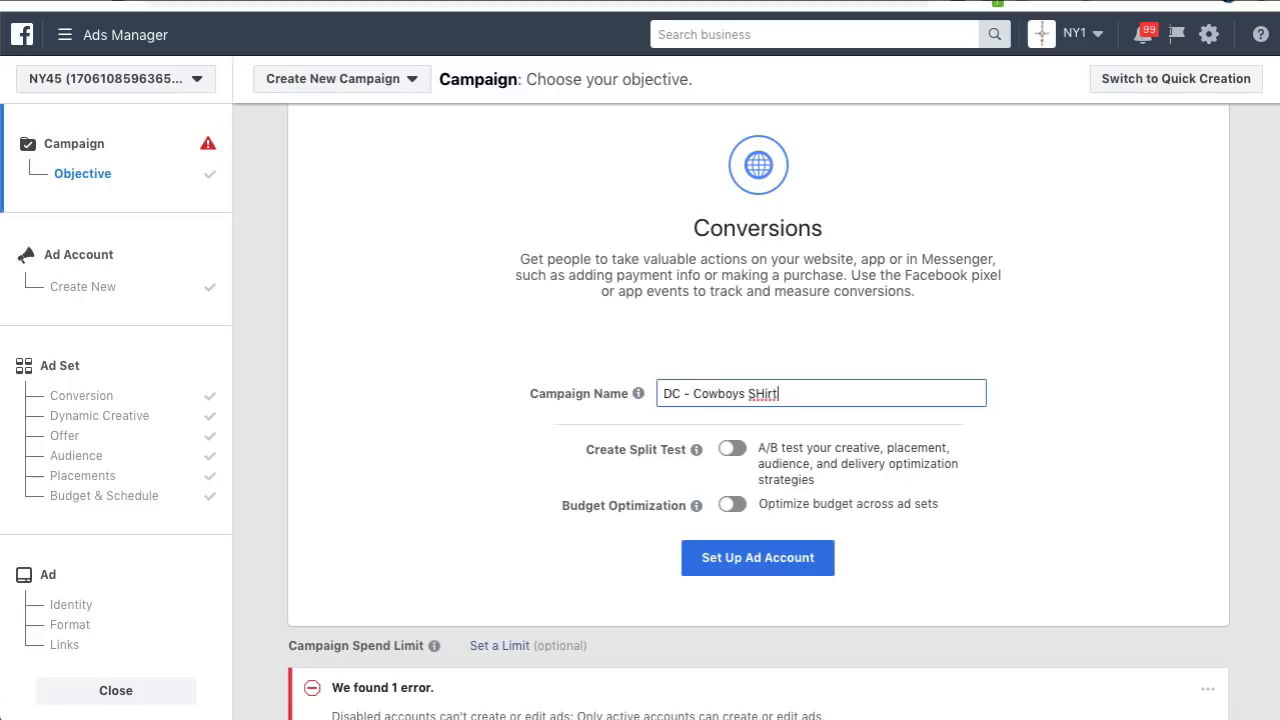
- Correct the spelling of the Conversions campaign name so it reads "DC - Cowboys Shirt"
key(BackSpace)
key(BackSpace)
key(BackSpace)
key(BackSpace)
text(hirt)
scroll(643, 318, up, 2)
scroll(643, 318, down, 2)
scroll(643, 318, up, 1)
mouse_move(648, 425)
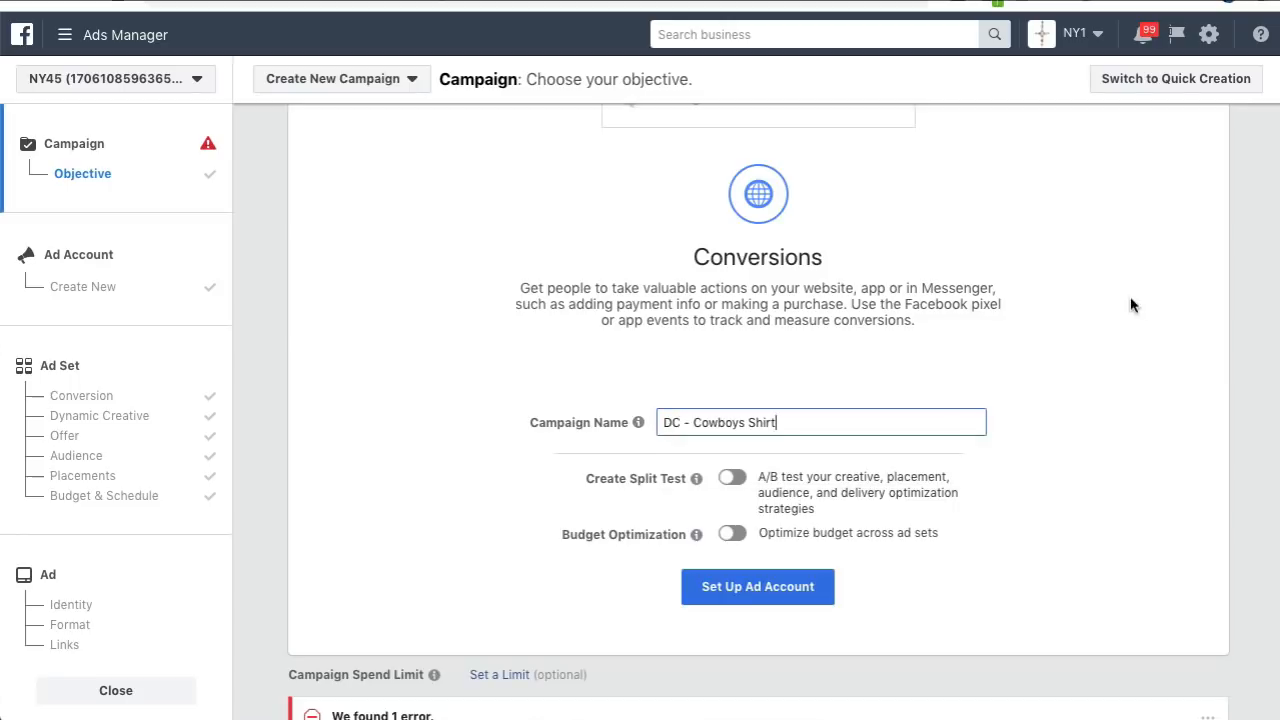
- Proceed to the ad set, keeping United States, US Dollars and America/New_York as the ad account settings
click(789, 603)
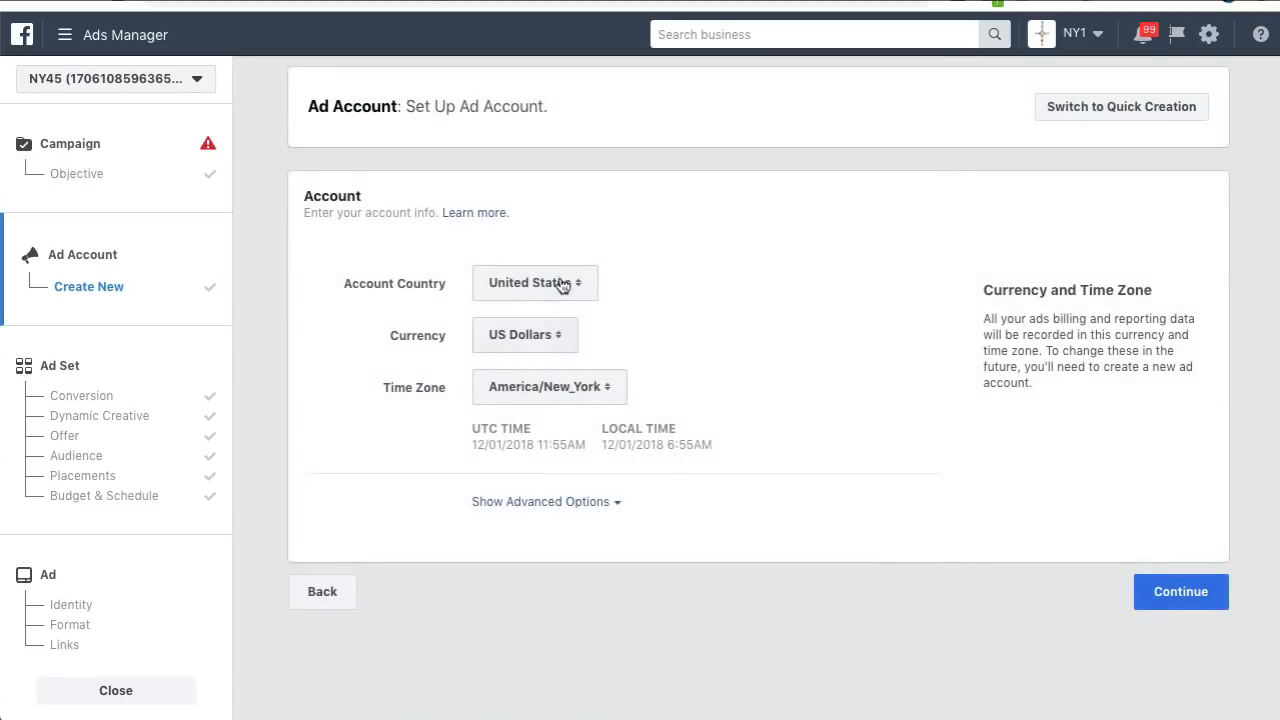
click(1168, 593)
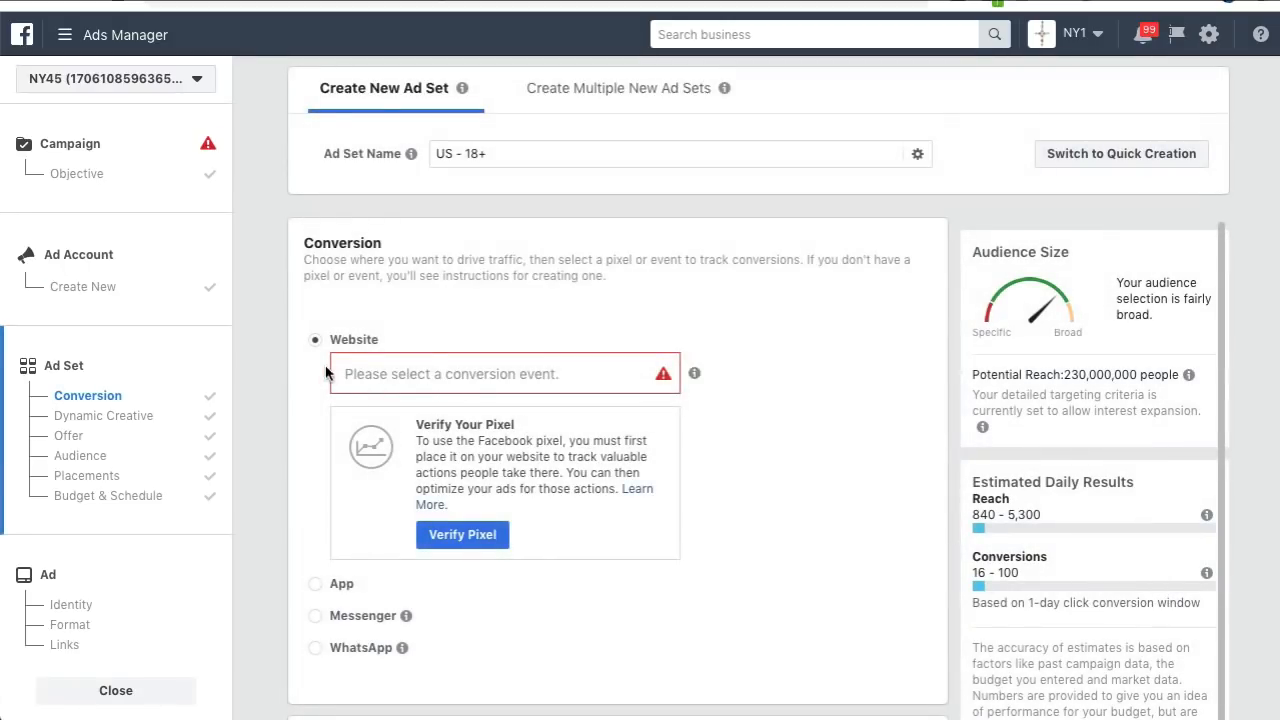
- Choose Purchase as the ad set's website conversion event
click(518, 376)
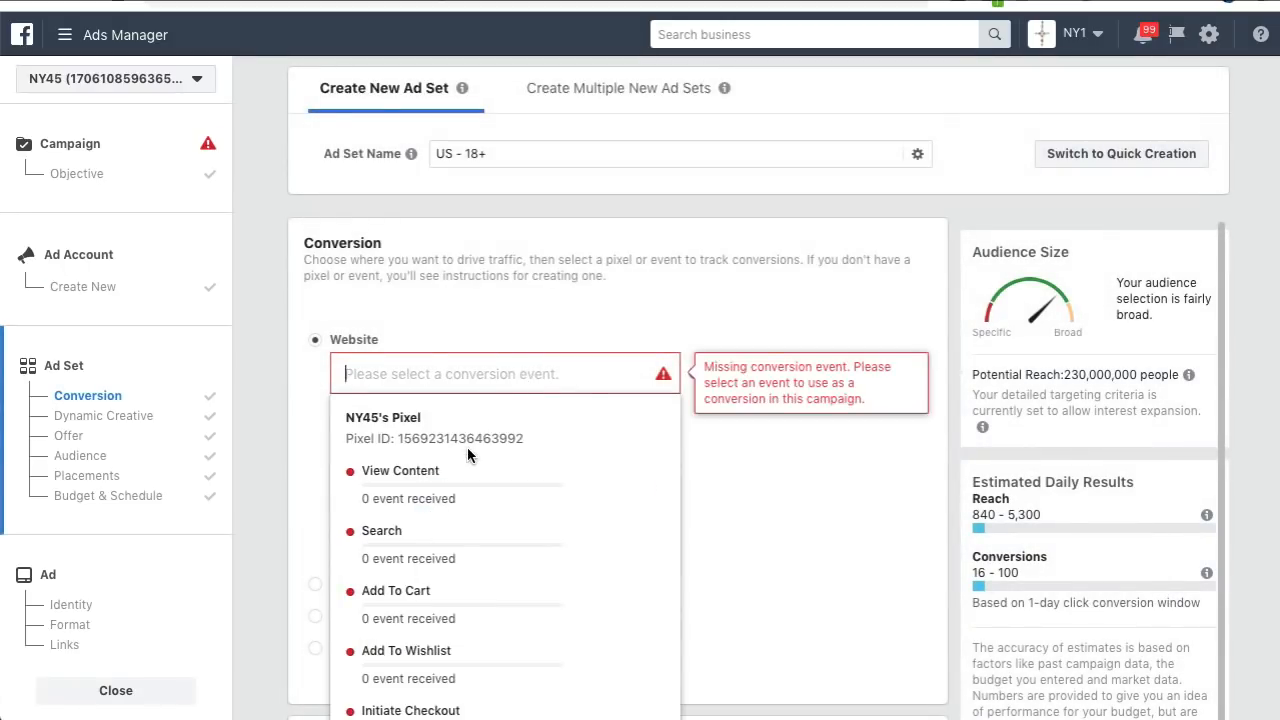
scroll(468, 452, down, 4)
scroll(473, 490, down, 2)
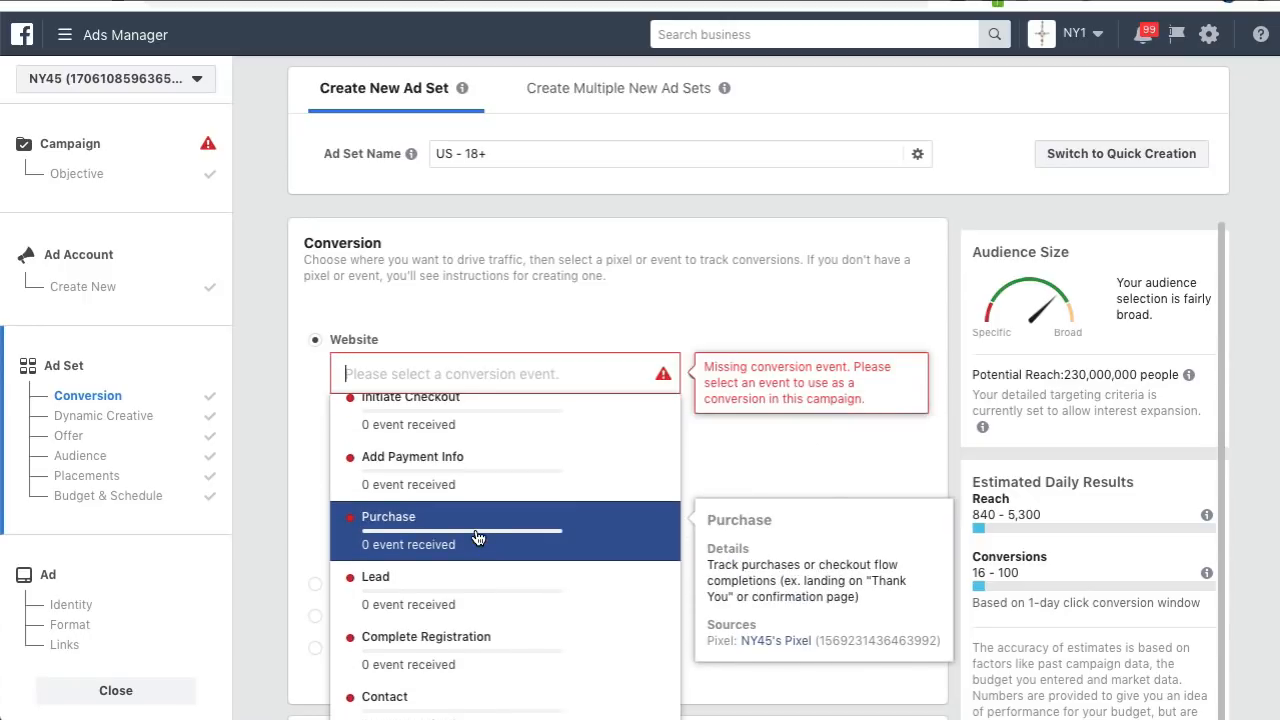
click(477, 538)
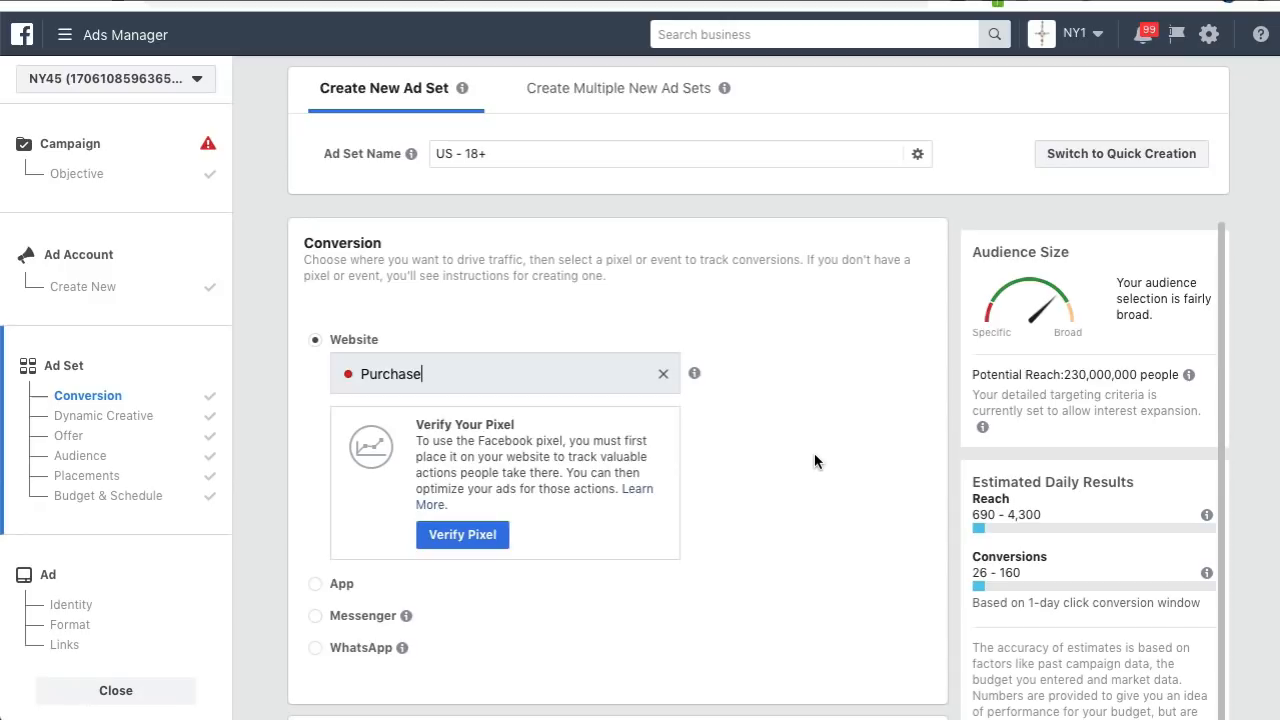
- Change the ad set's website conversion event to Add To Cart
click(667, 374)
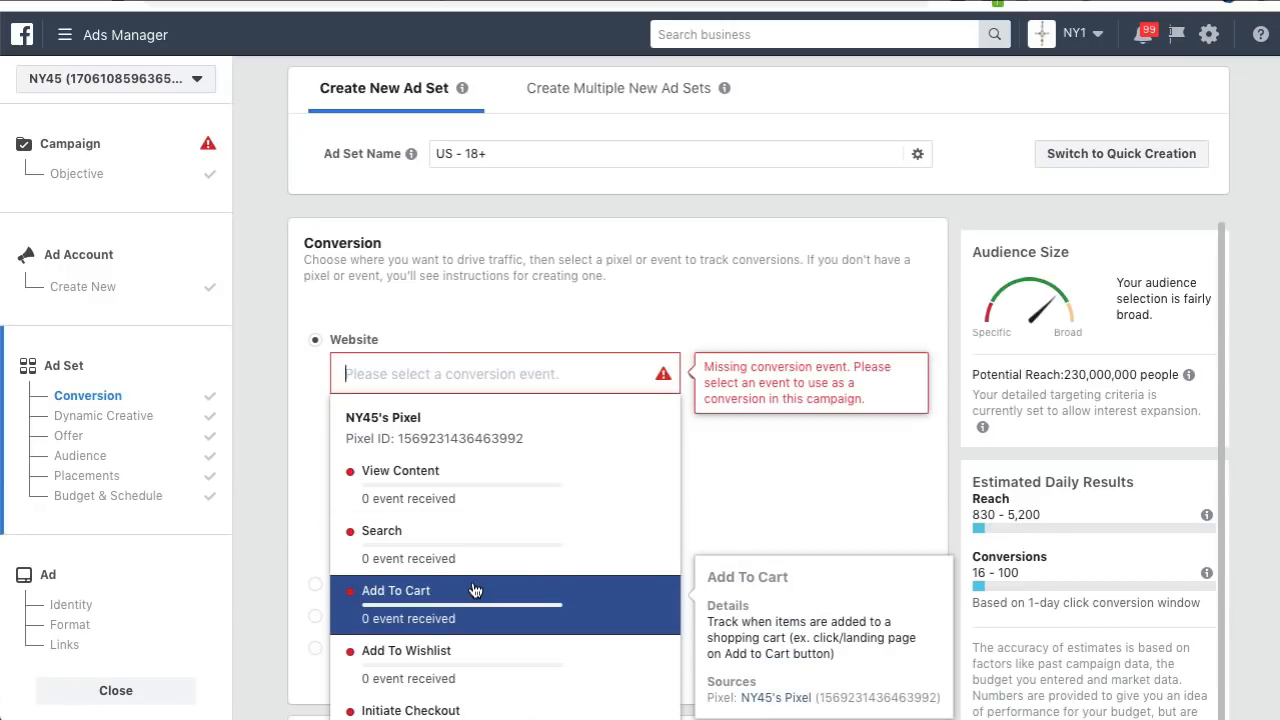
click(475, 590)
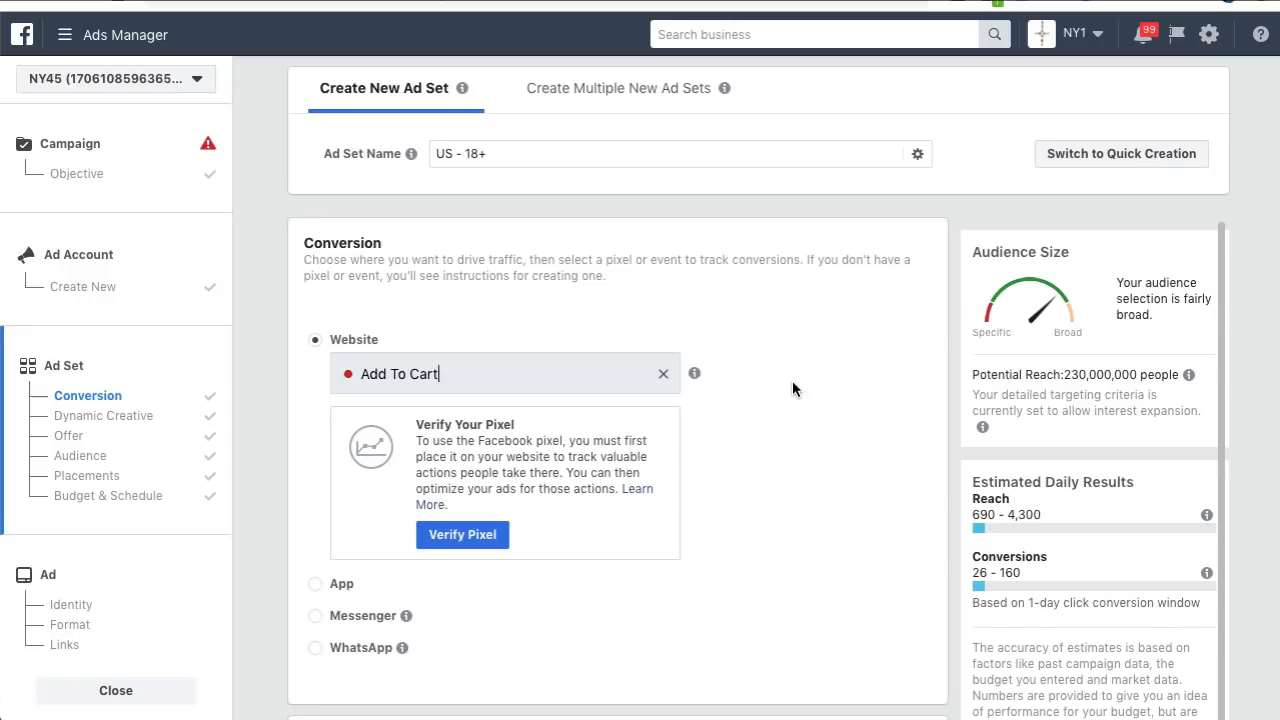
scroll(792, 382, down, 2)
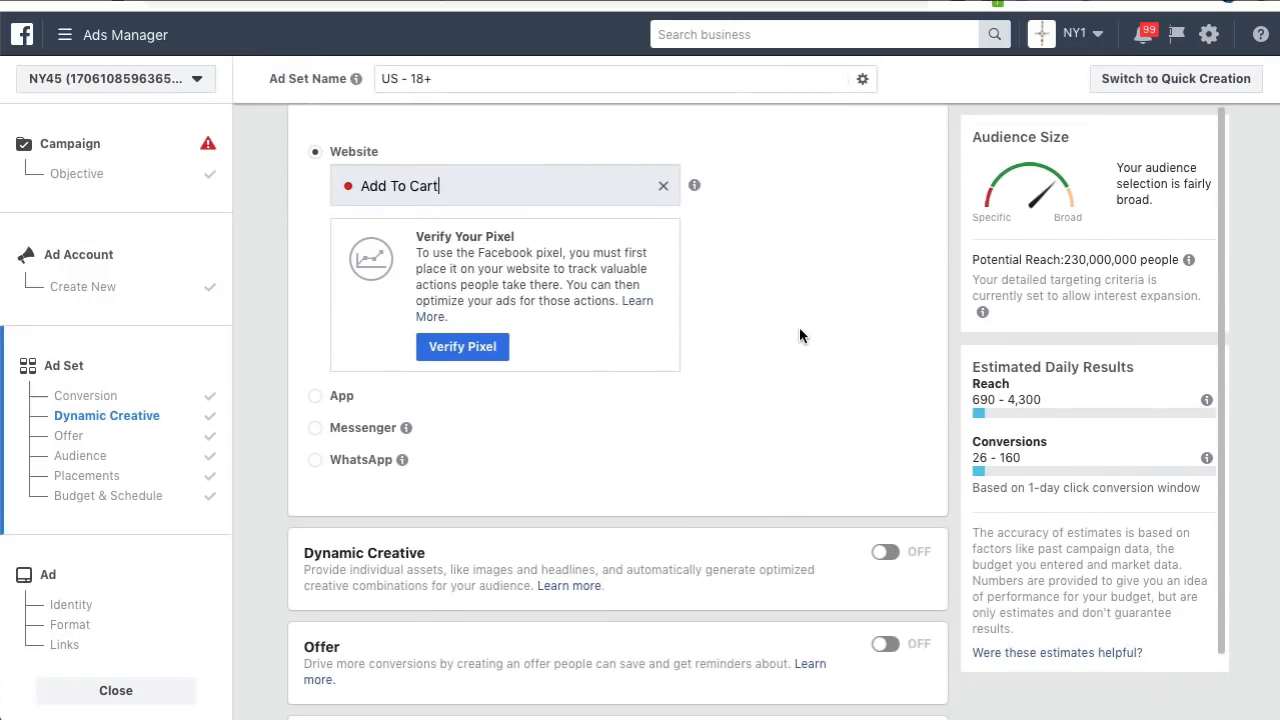
scroll(804, 335, down, 3)
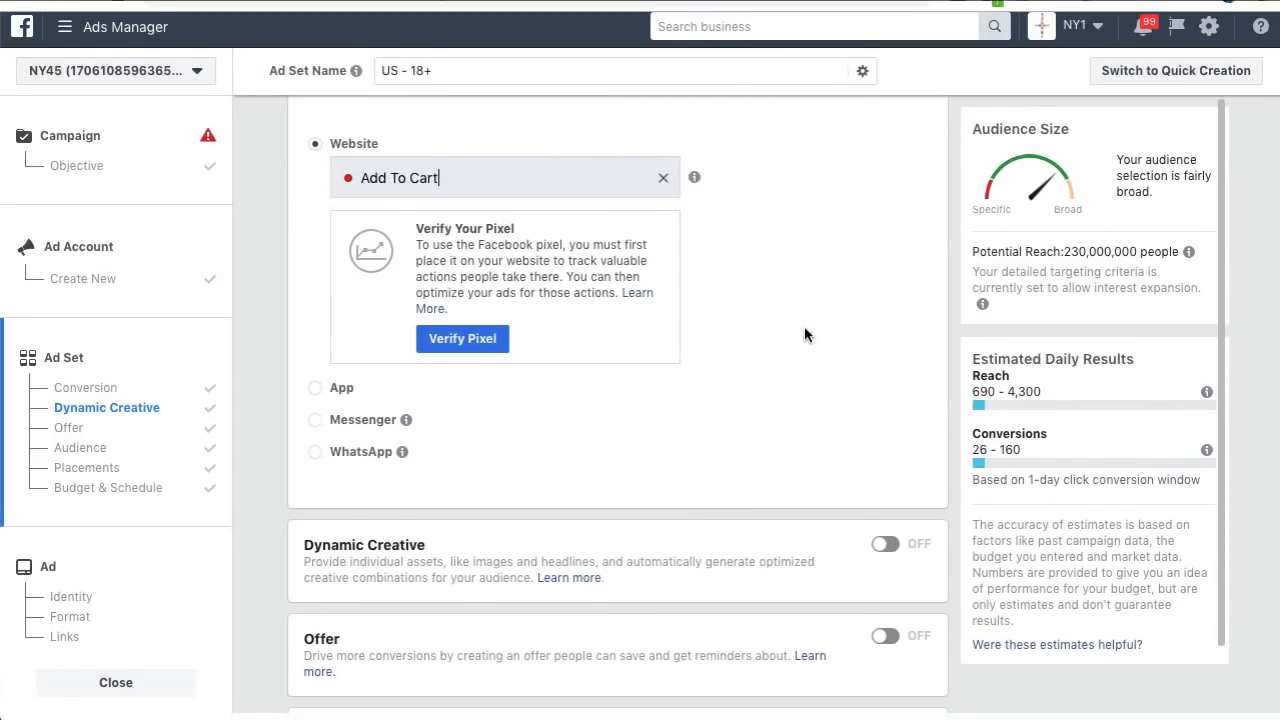
- Remove United States from the ad set's audience locations
scroll(737, 400, down, 3)
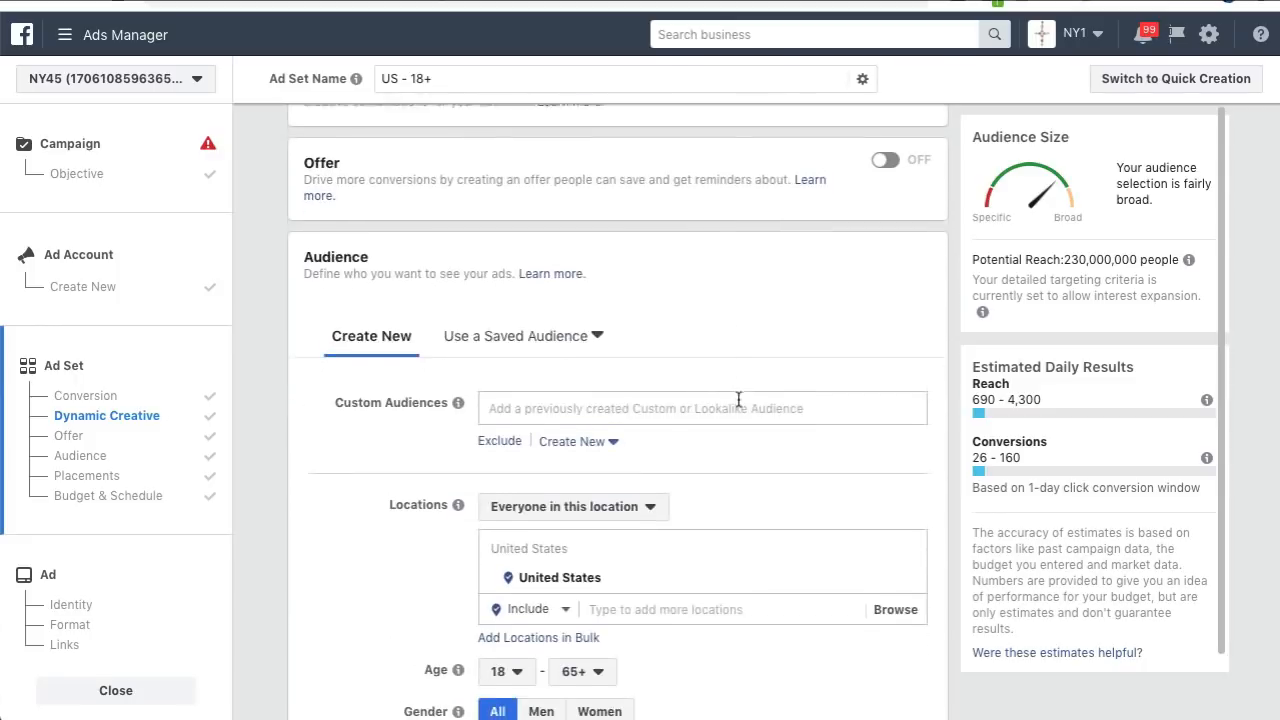
scroll(410, 426, down, 2)
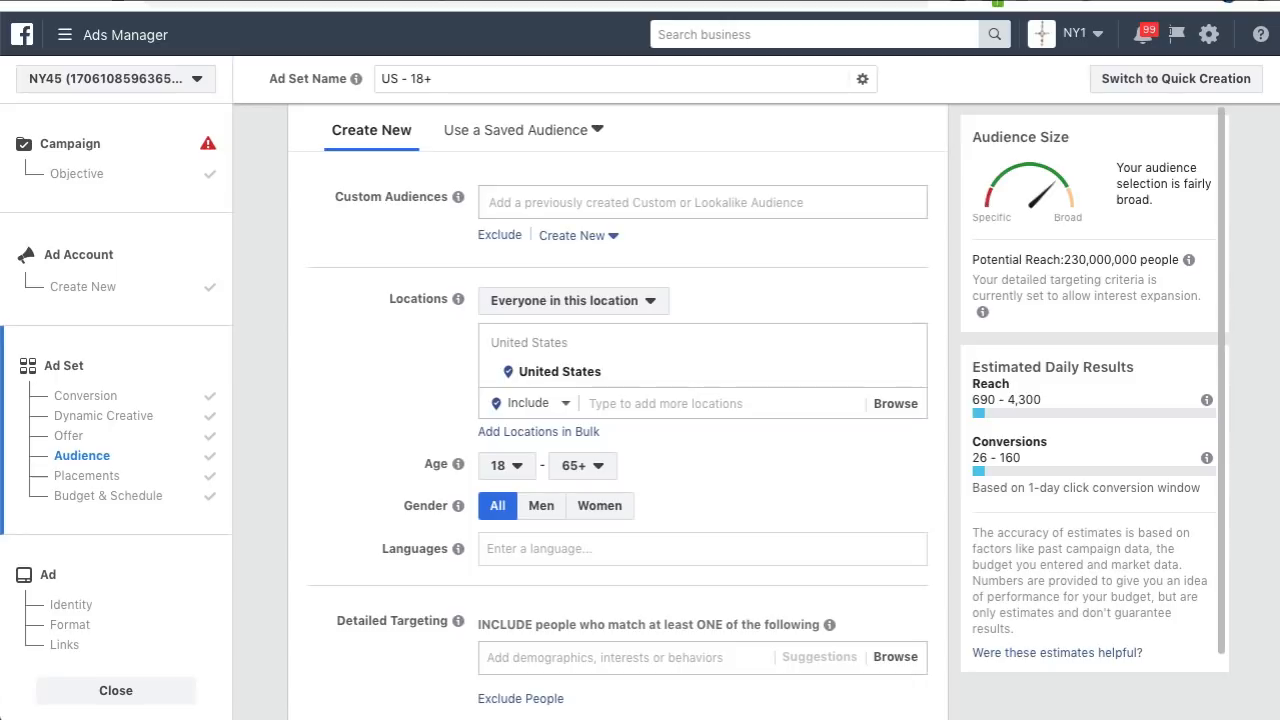
click(450, 2)
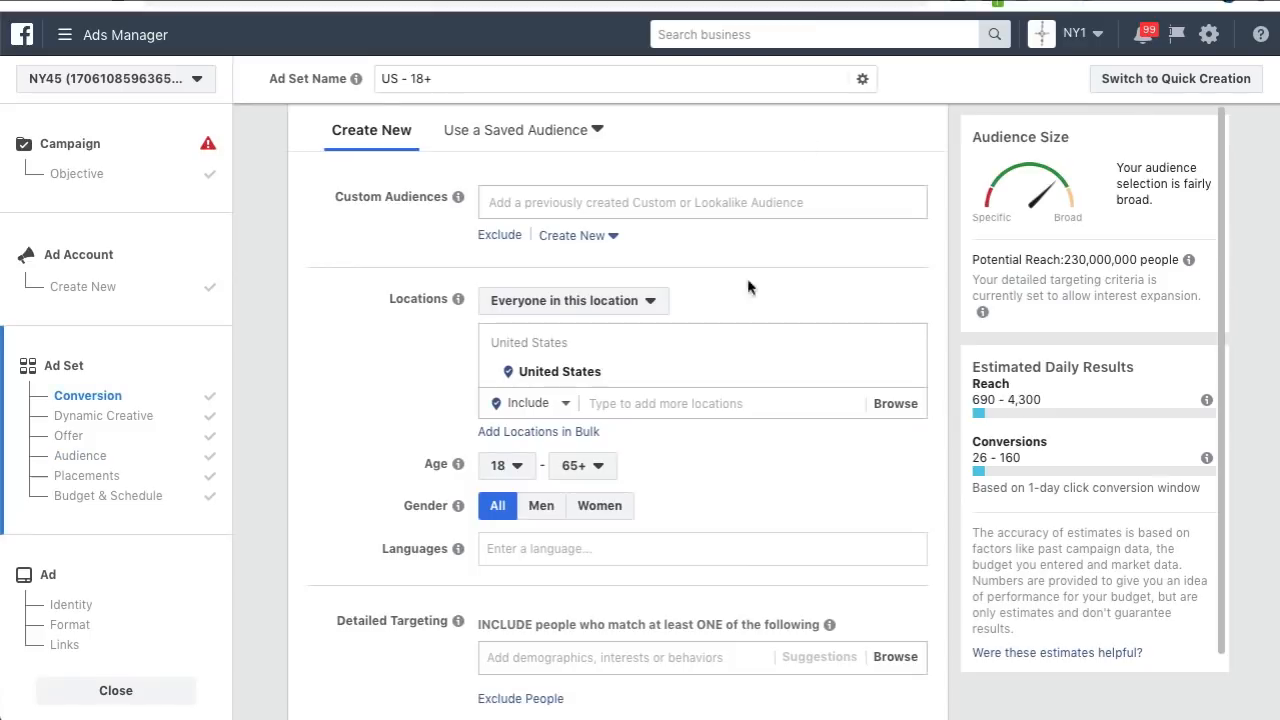
scroll(698, 389, down, 1)
click(689, 381)
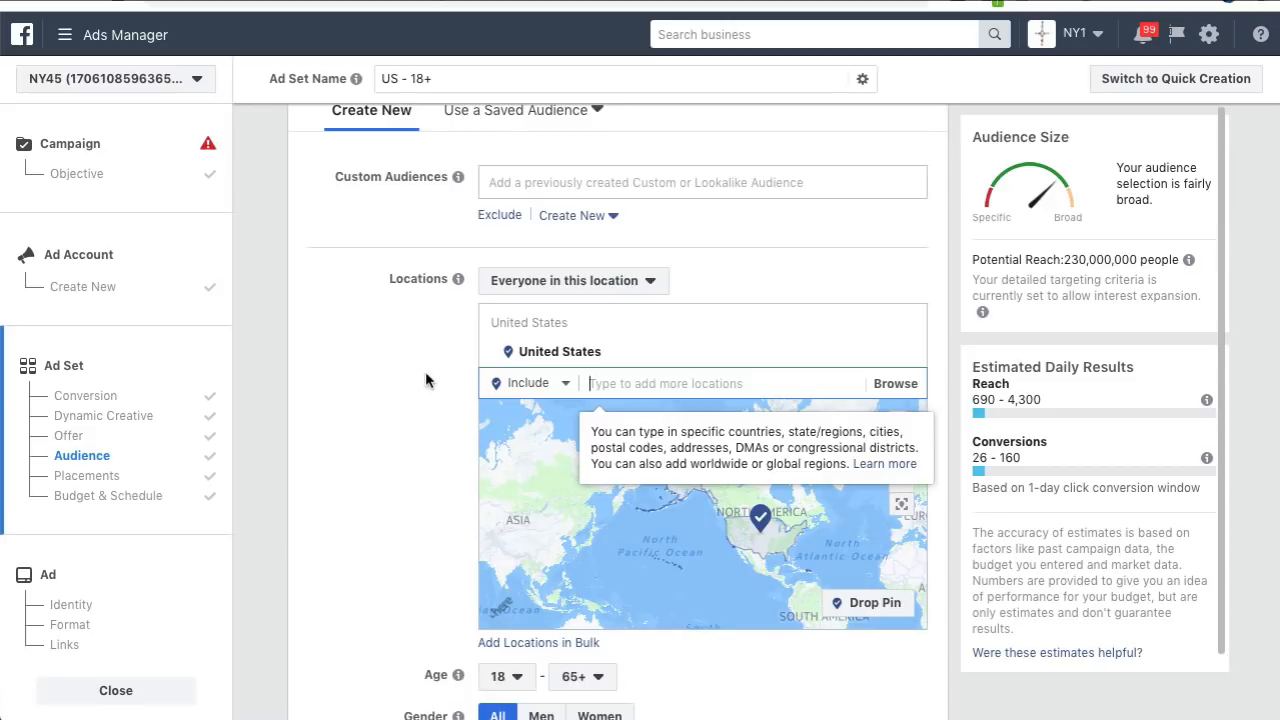
scroll(425, 373, down, 1)
scroll(426, 380, down, 1)
scroll(426, 380, up, 1)
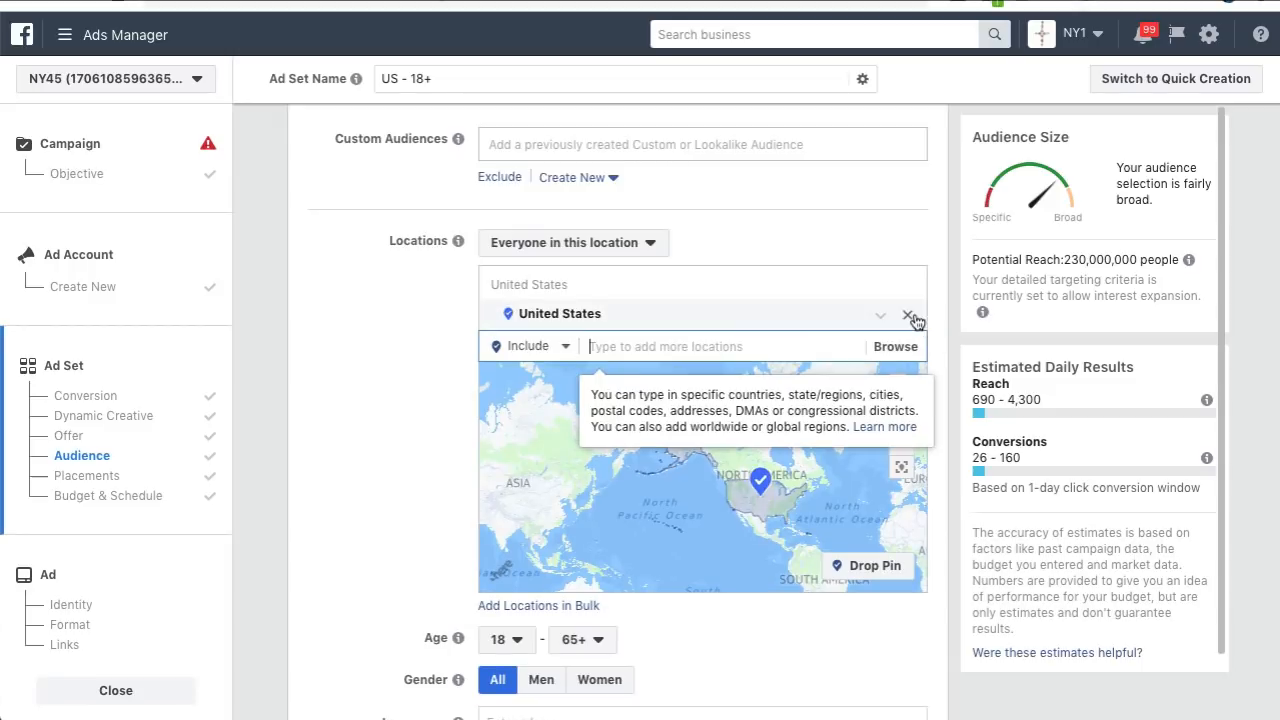
click(910, 318)
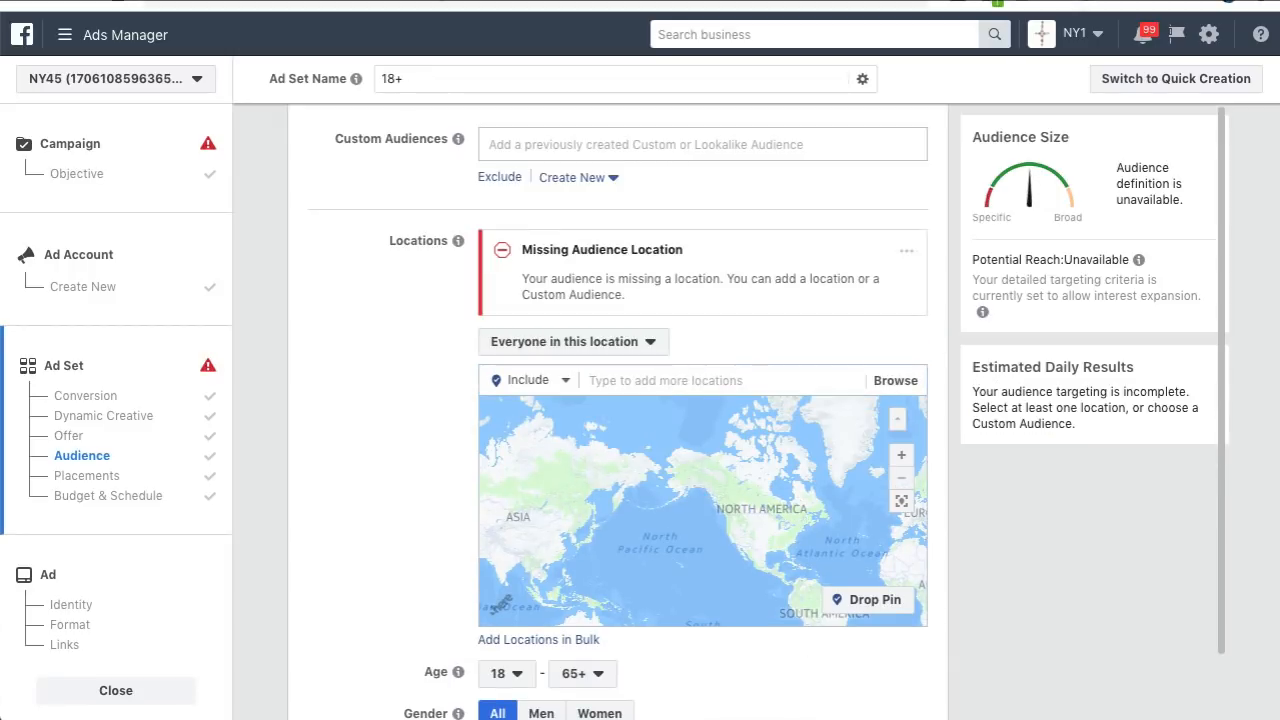
- Try to find a district location for the audience by searching for "distri", and clear the entry
click(687, 380)
text(dic)
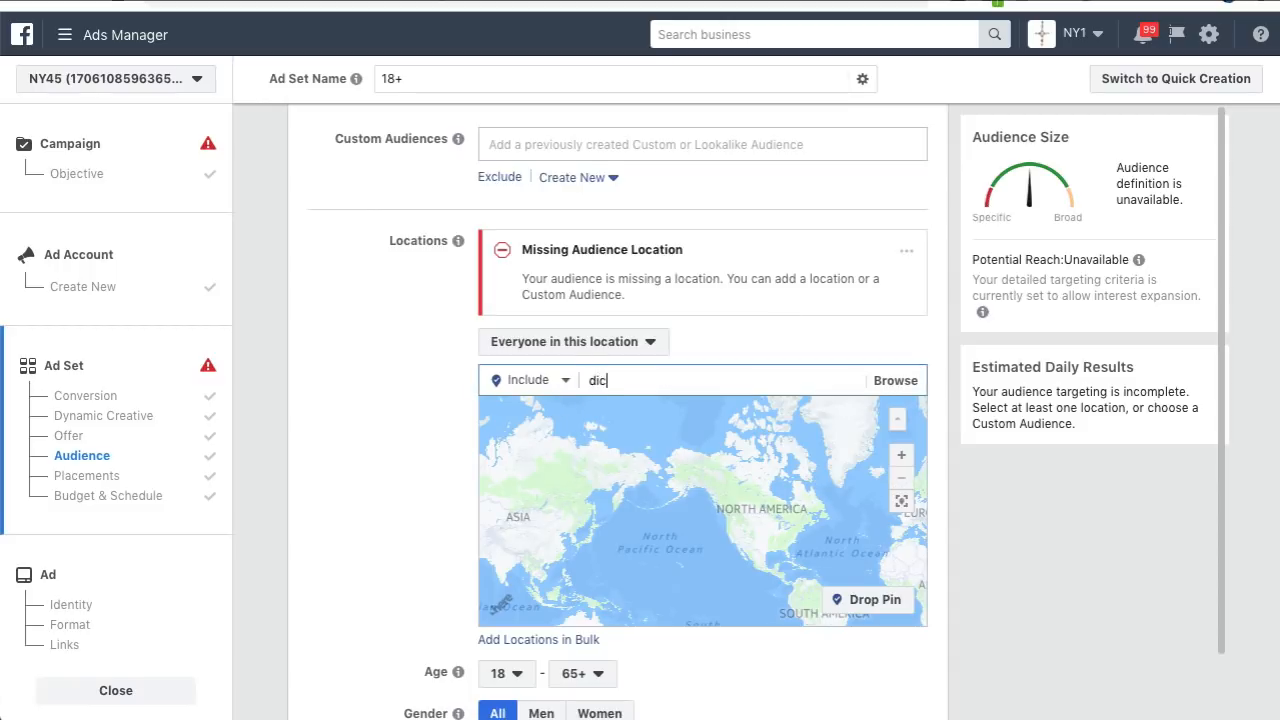
key(BackSpace)
text(stri)
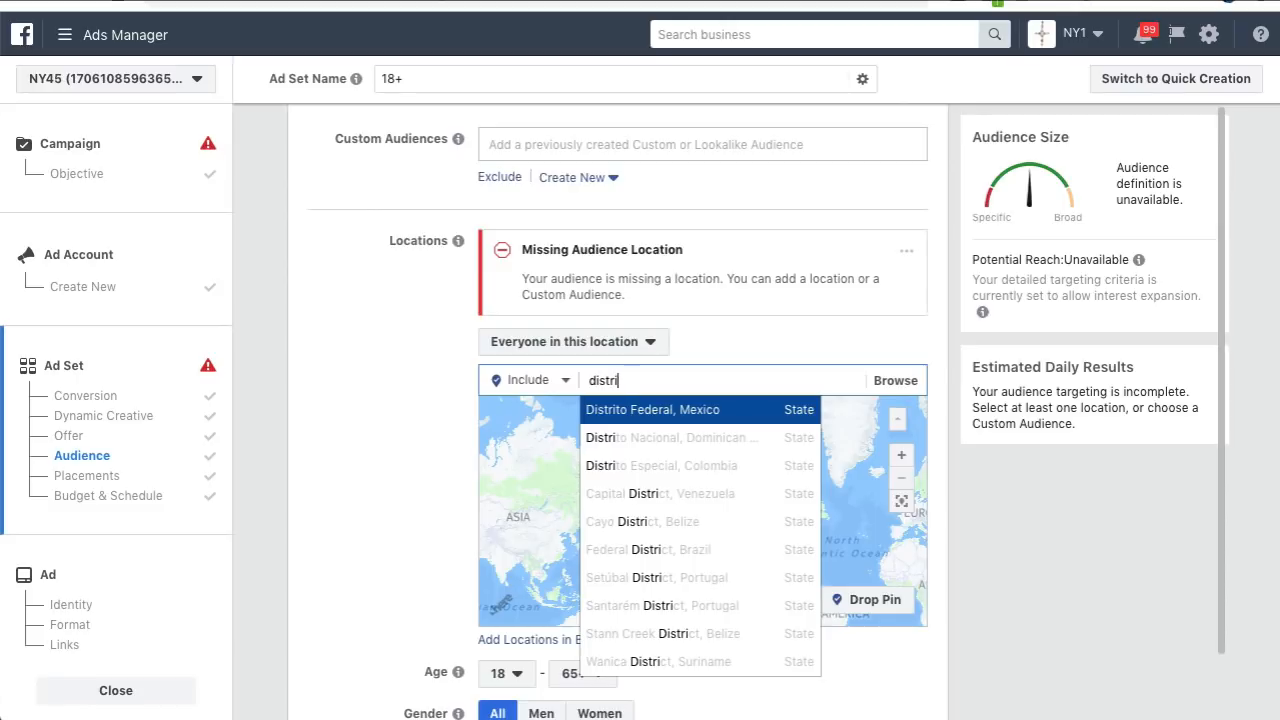
text(c)
key(BackSpace)
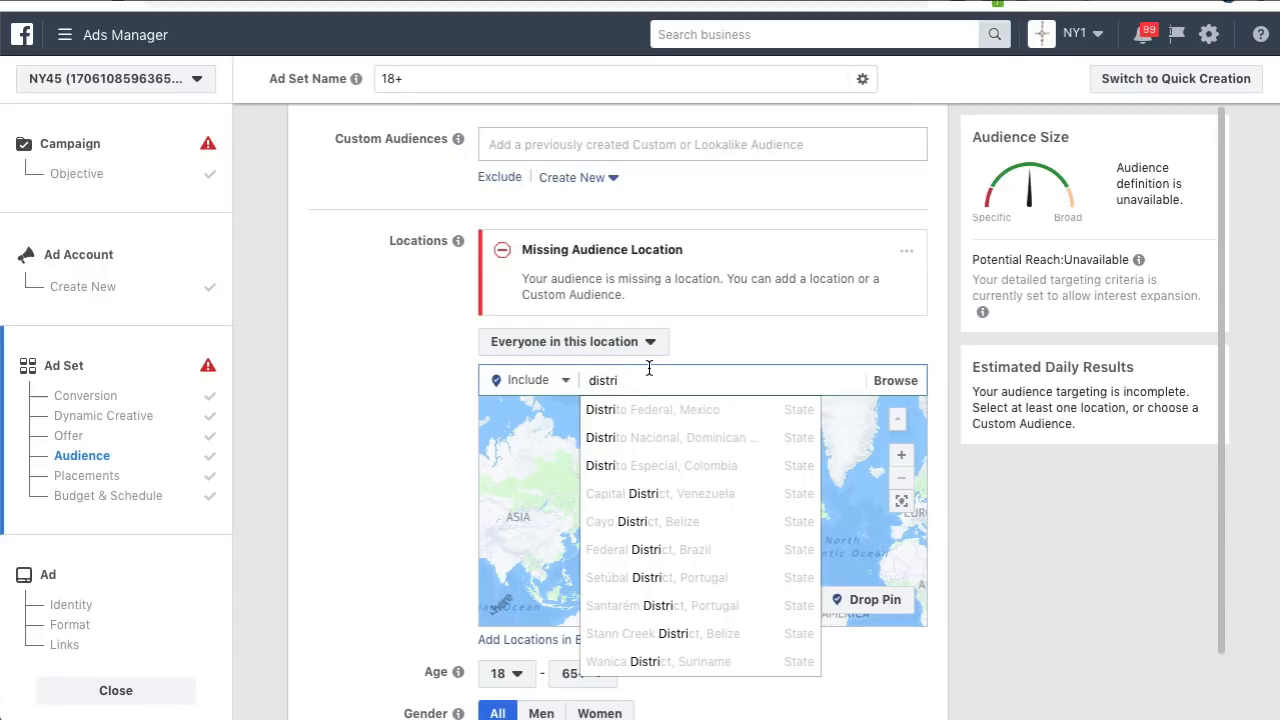
key(BackSpace)
key(BackSpace)
key(BackSpace)
key(BackSpace)
key(BackSpace)
key(BackSpace)
- Try to find Washington DC as an audience location, and clear the search text
text(washigton)
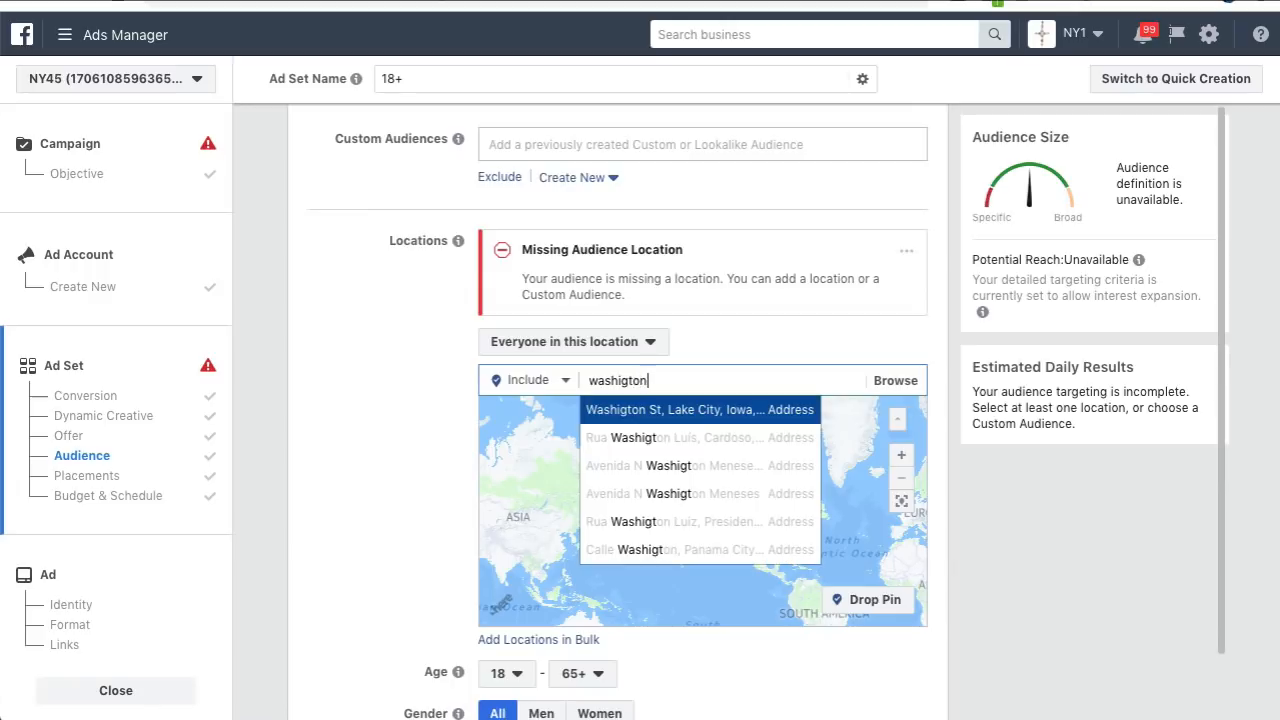
text( d)
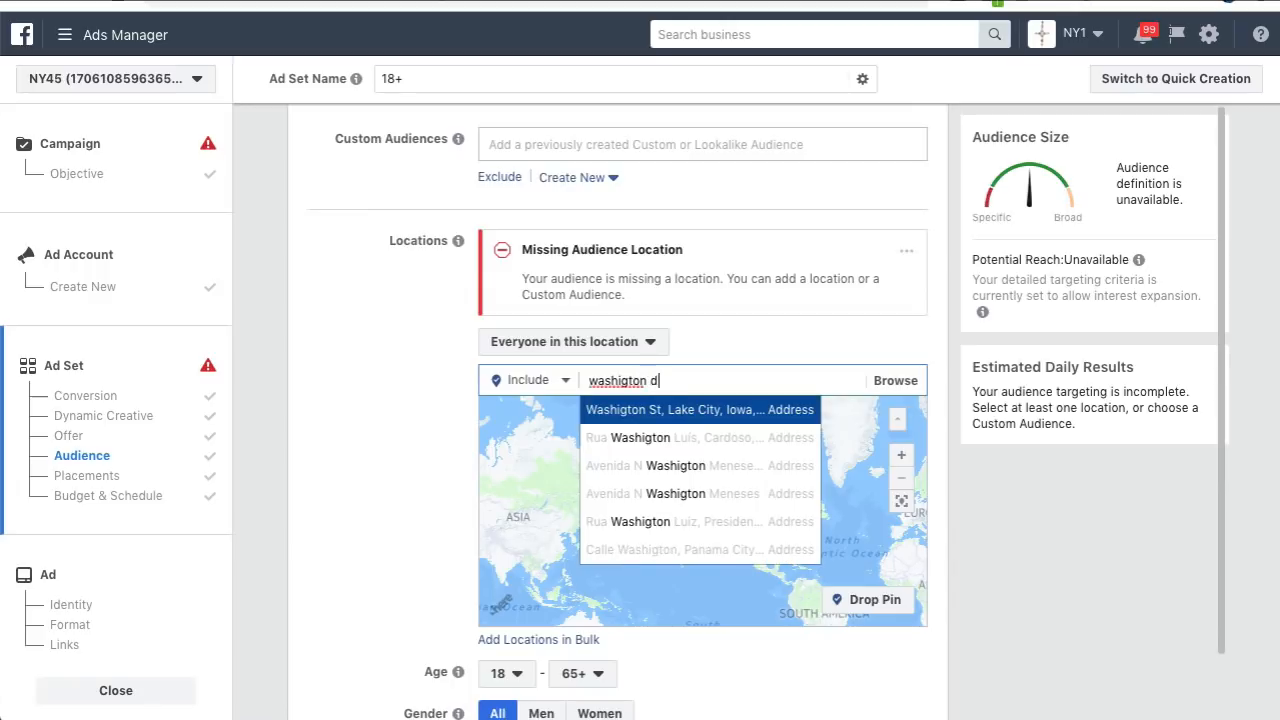
text(c)
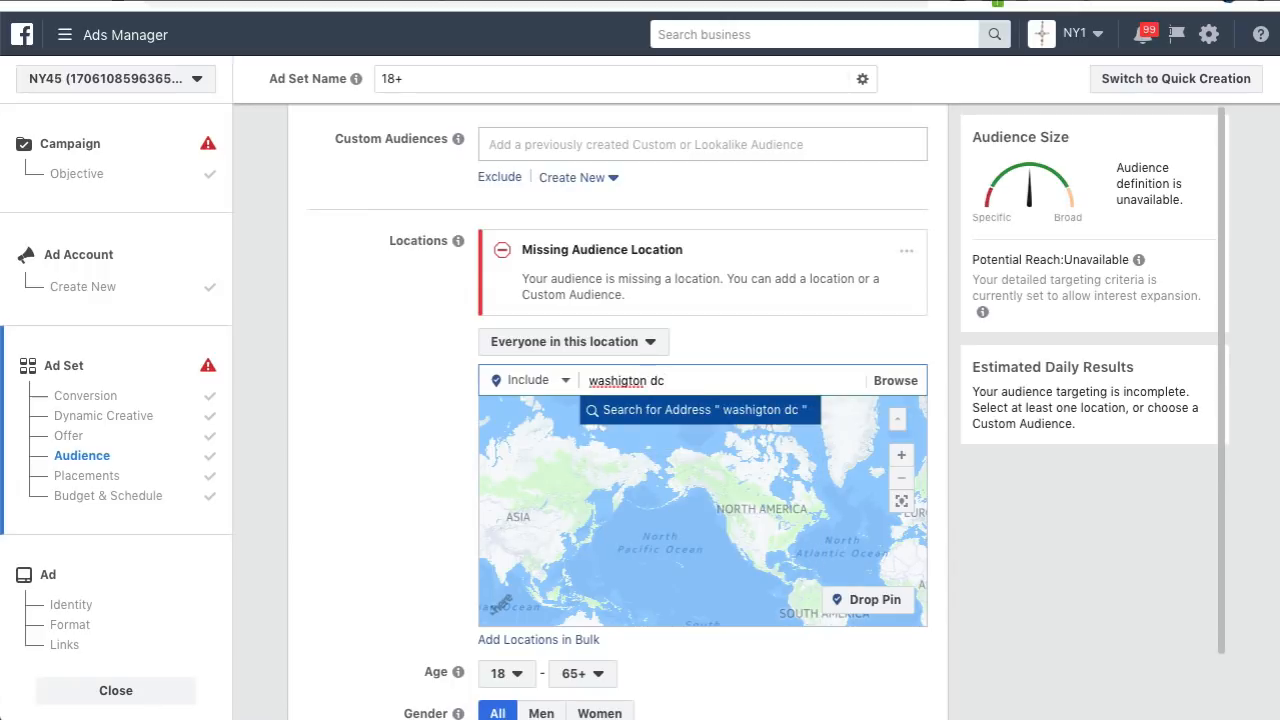
key(BackSpace)
key(BackSpace)
key(BackSpace)
key(BackSpace)
key(BackSpace)
key(BackSpace)
key(BackSpace)
key(BackSpace)
key(BackSpace)
key(BackSpace)
key(BackSpace)
key(BackSpace)
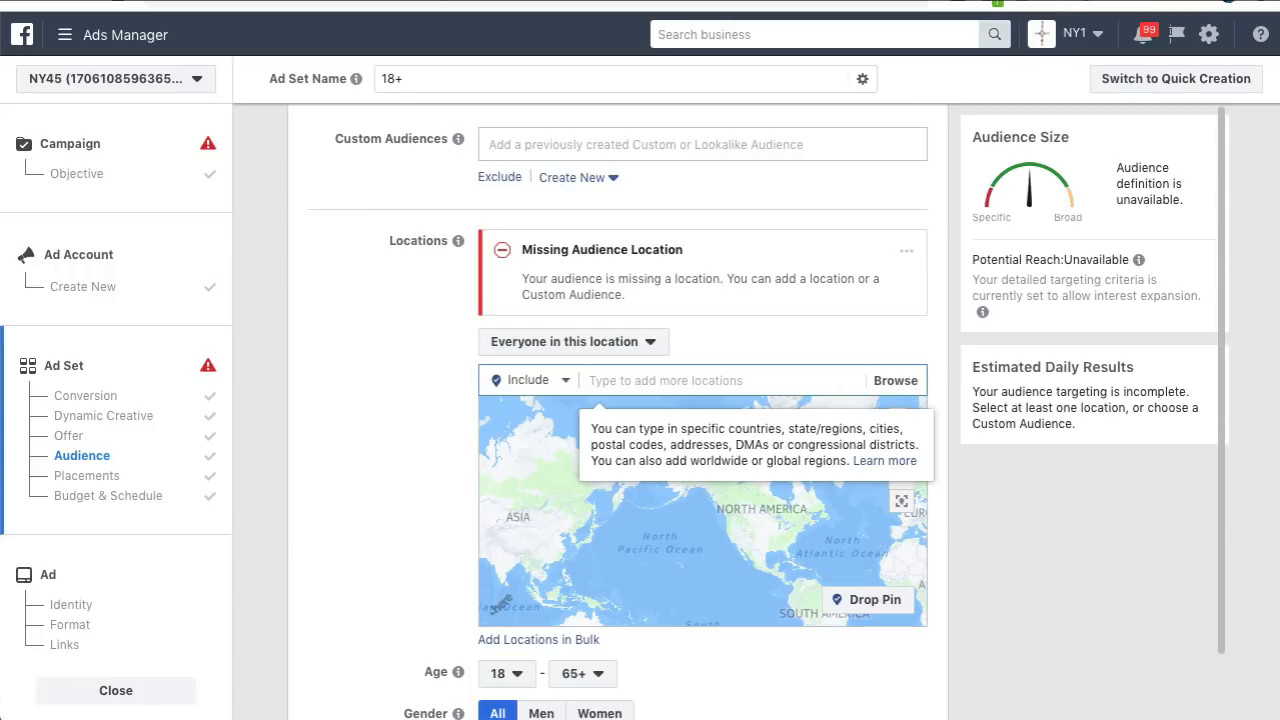
- Add the state of New York, United States as the audience location
text(new y)
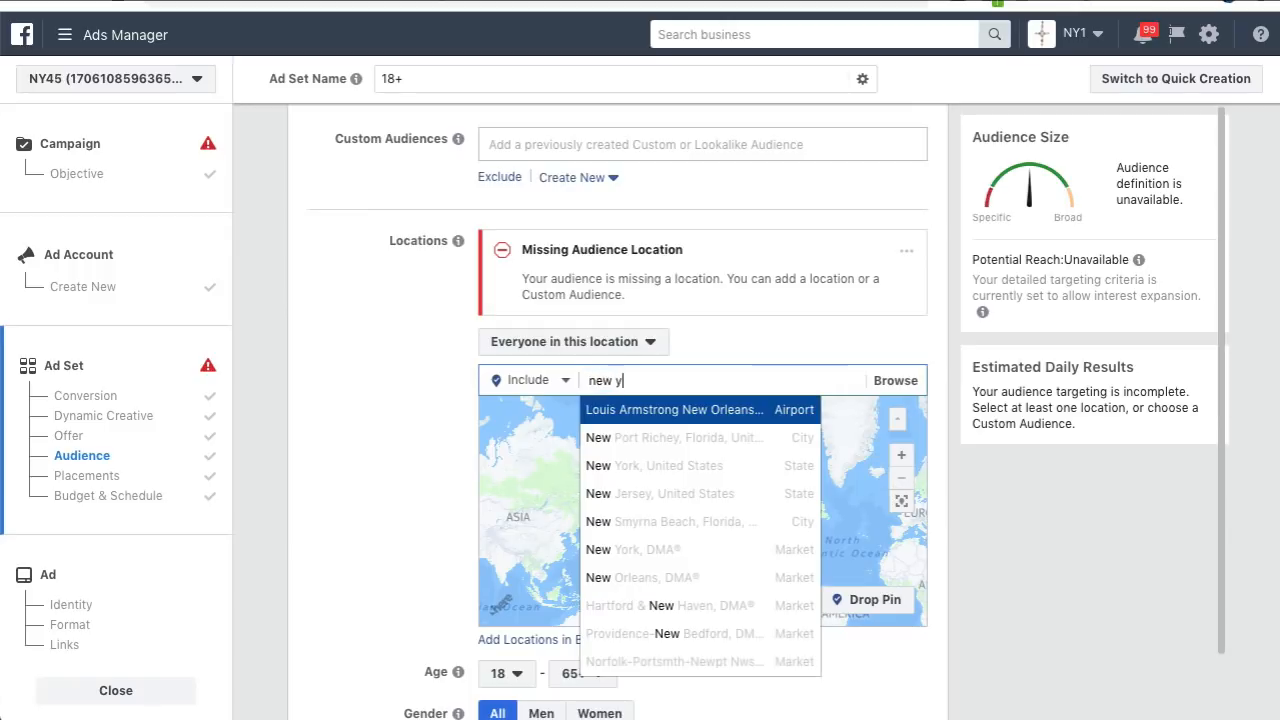
text(ork)
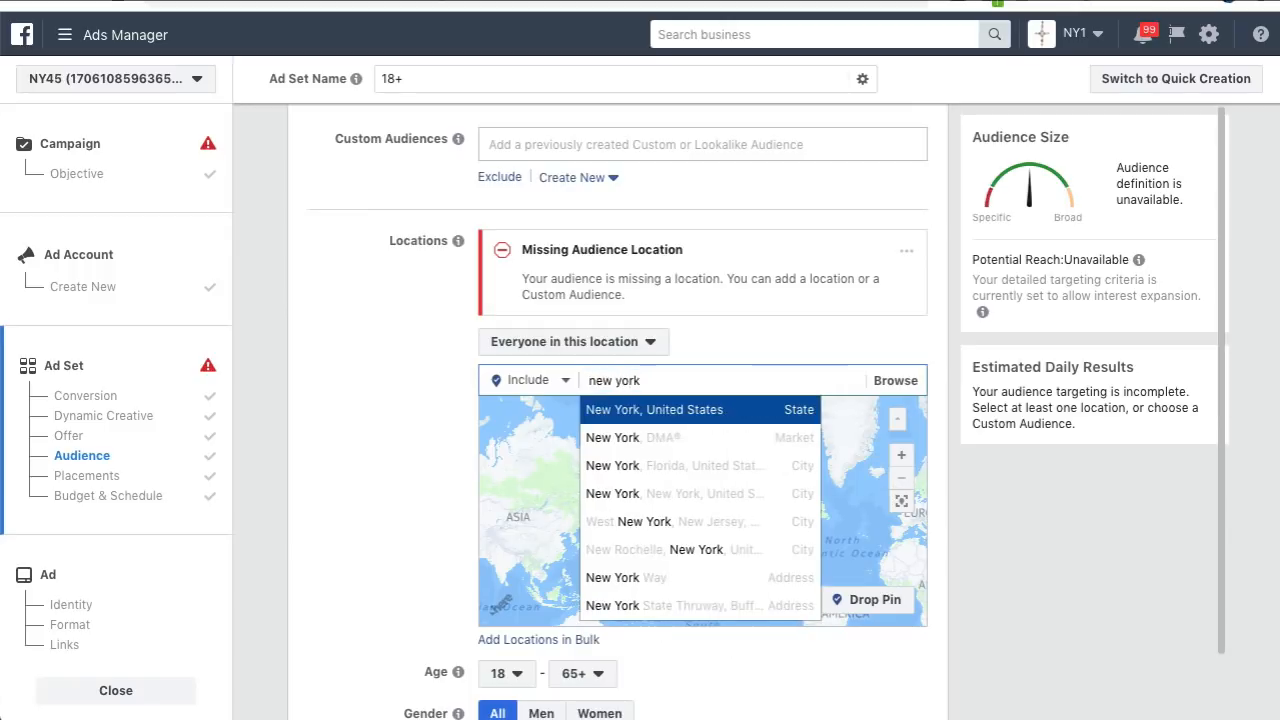
click(677, 410)
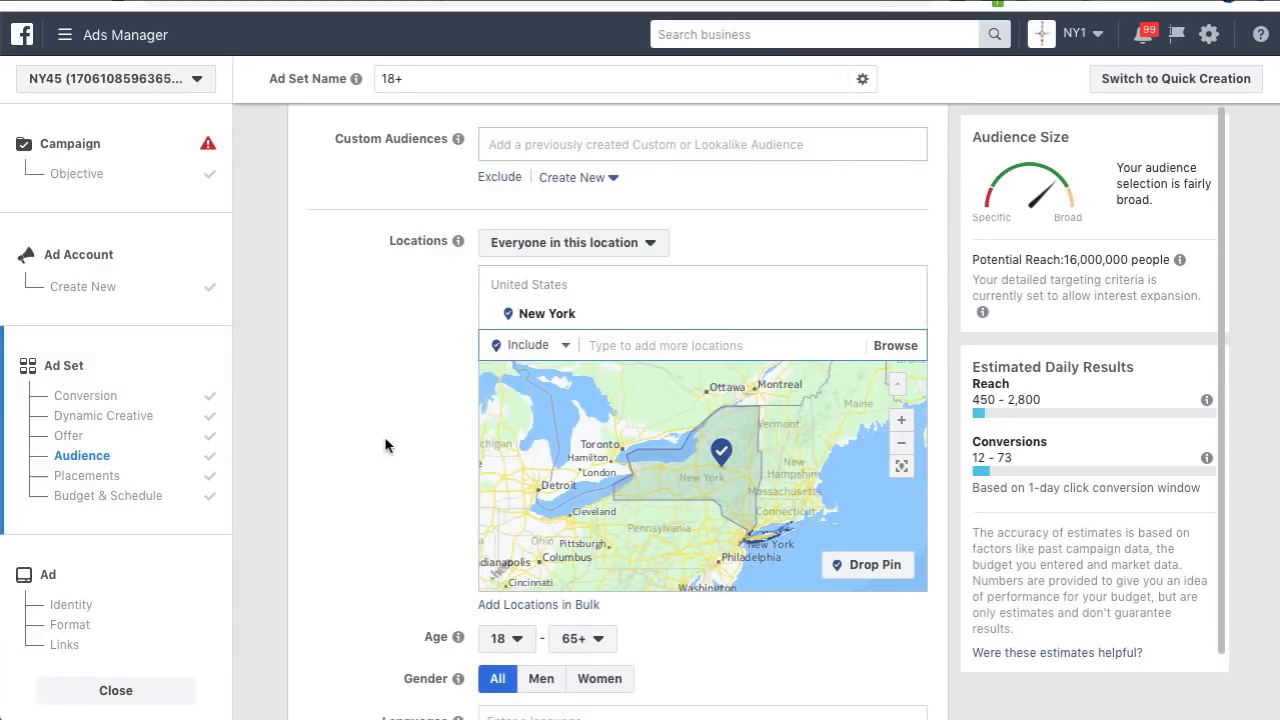
- Limit the audience to women and set the minimum age to 23
scroll(385, 445, down, 2)
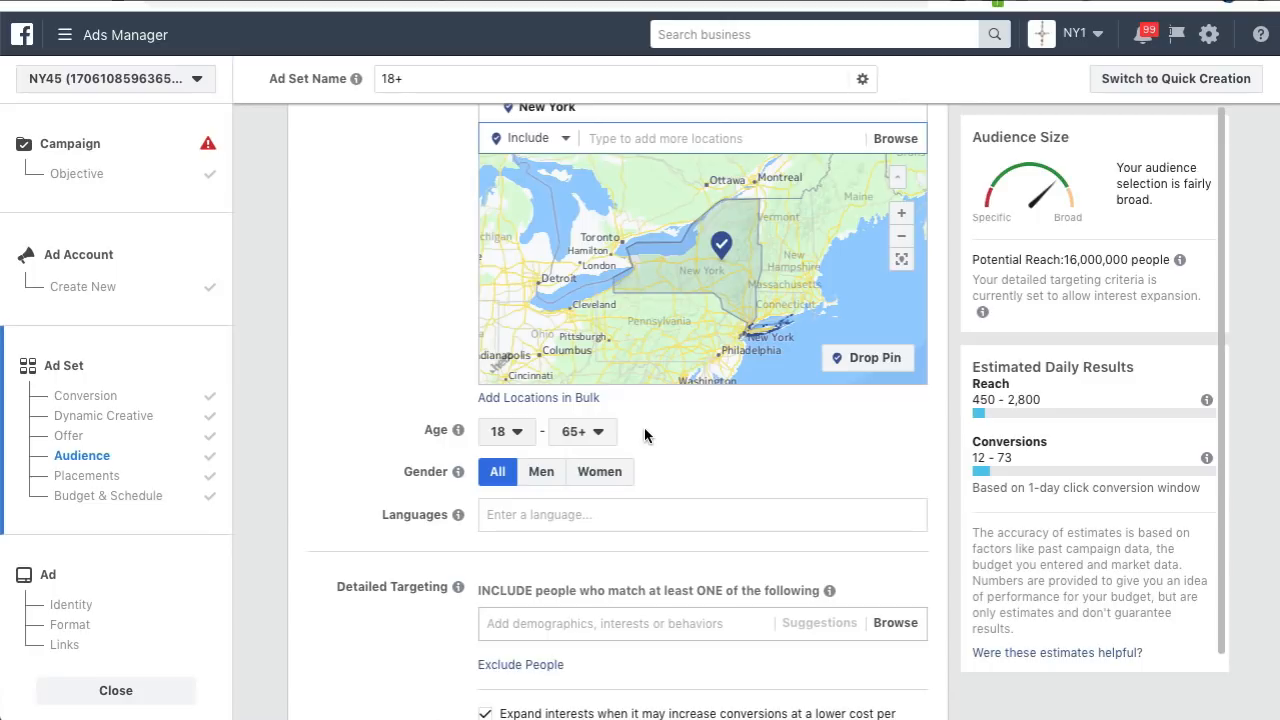
scroll(645, 428, down, 1)
click(600, 367)
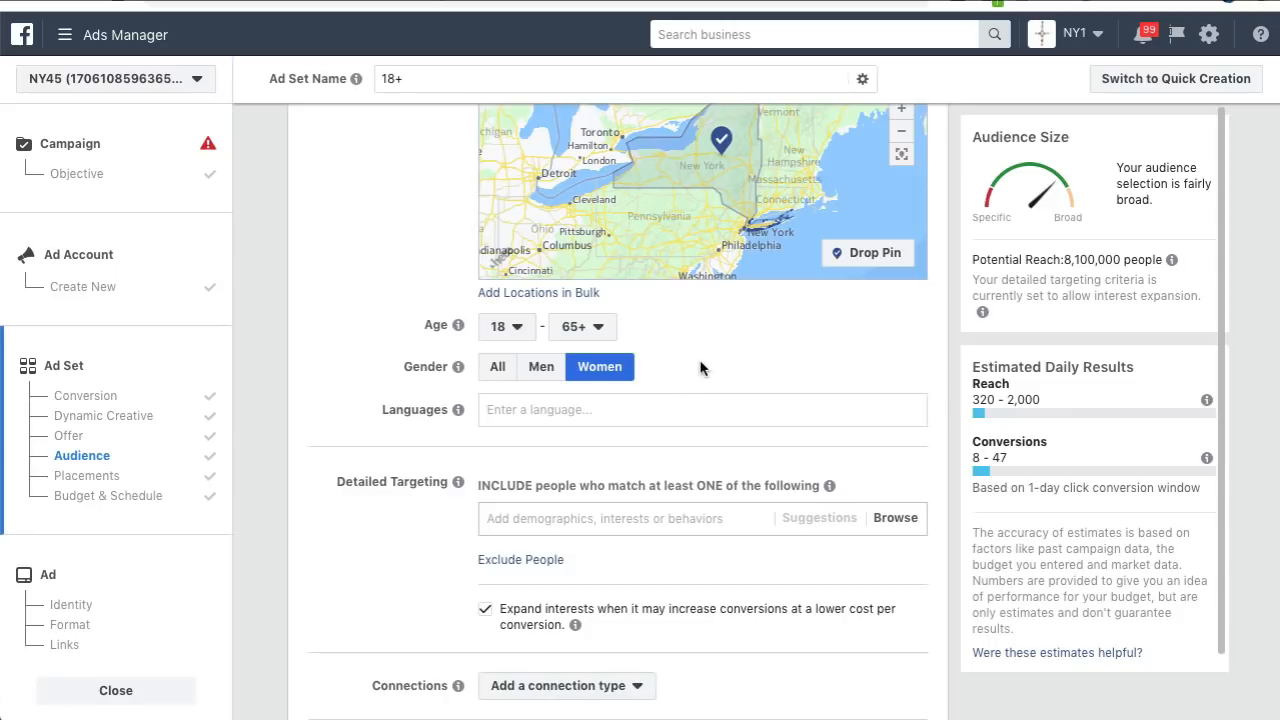
click(518, 330)
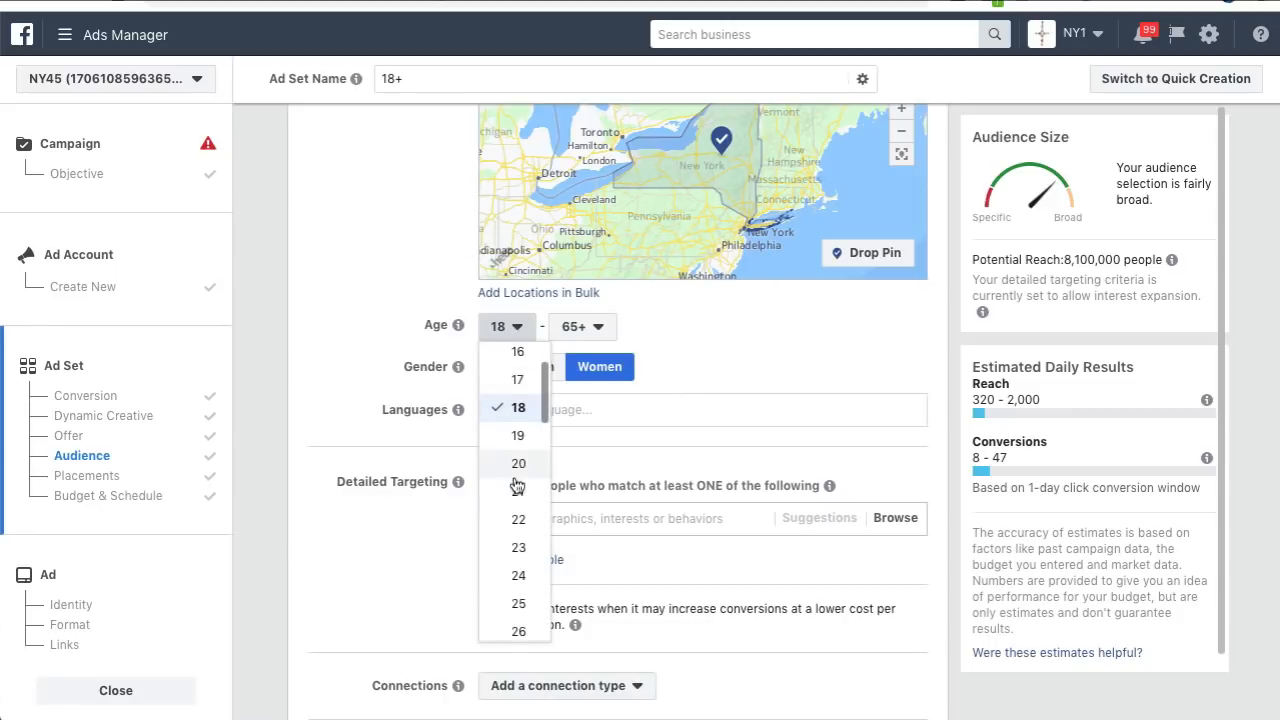
click(518, 557)
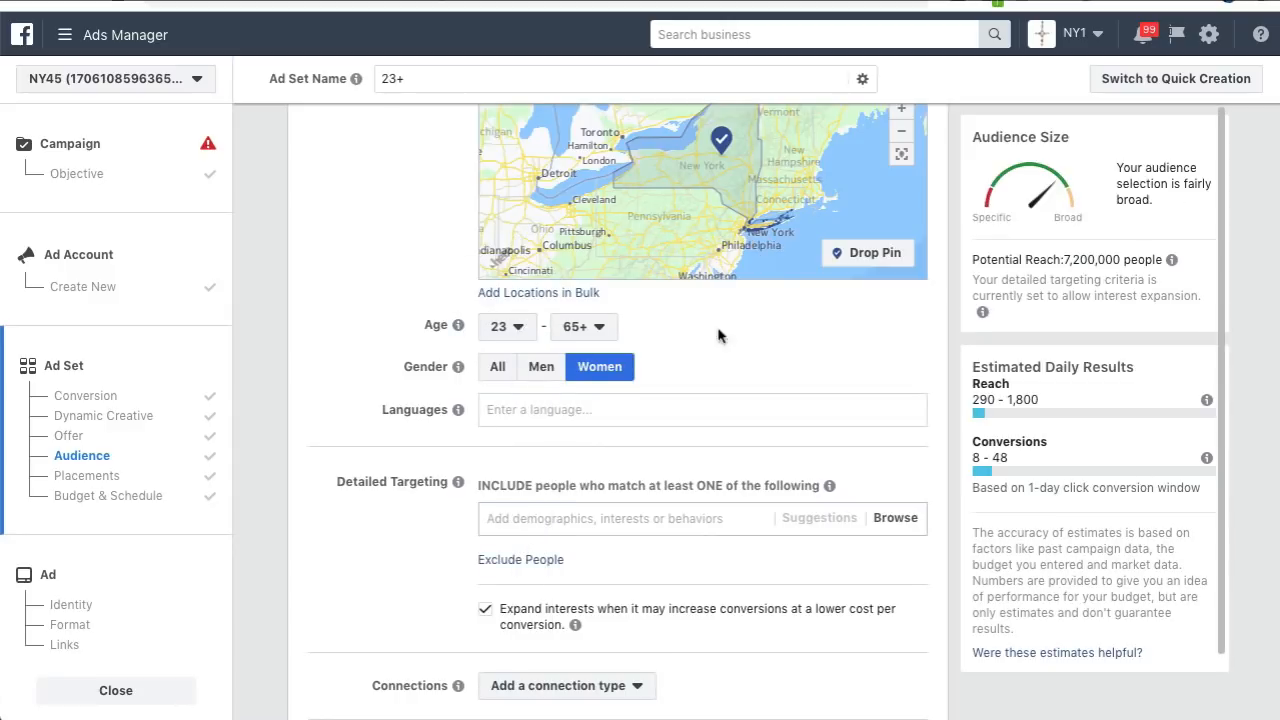
- Add the Dallas Cowboys interest to the detailed targeting and turn off interest expansion
scroll(773, 328, down, 1)
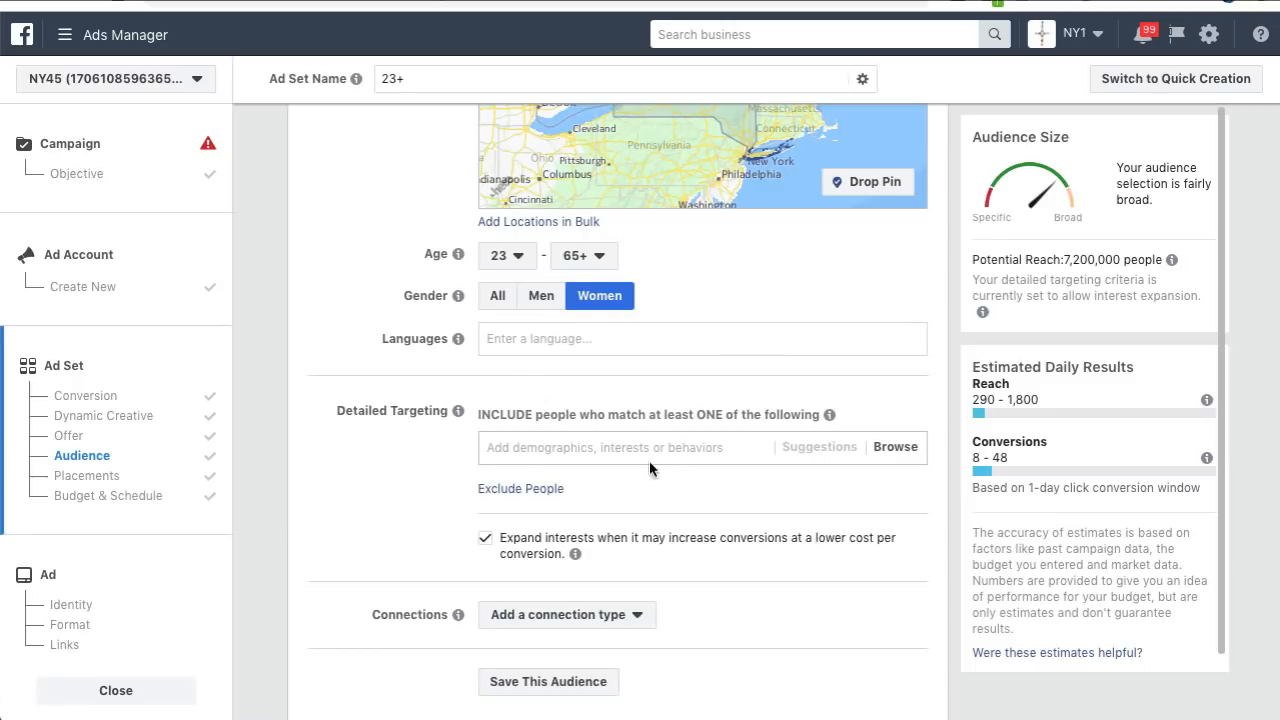
scroll(614, 393, down, 1)
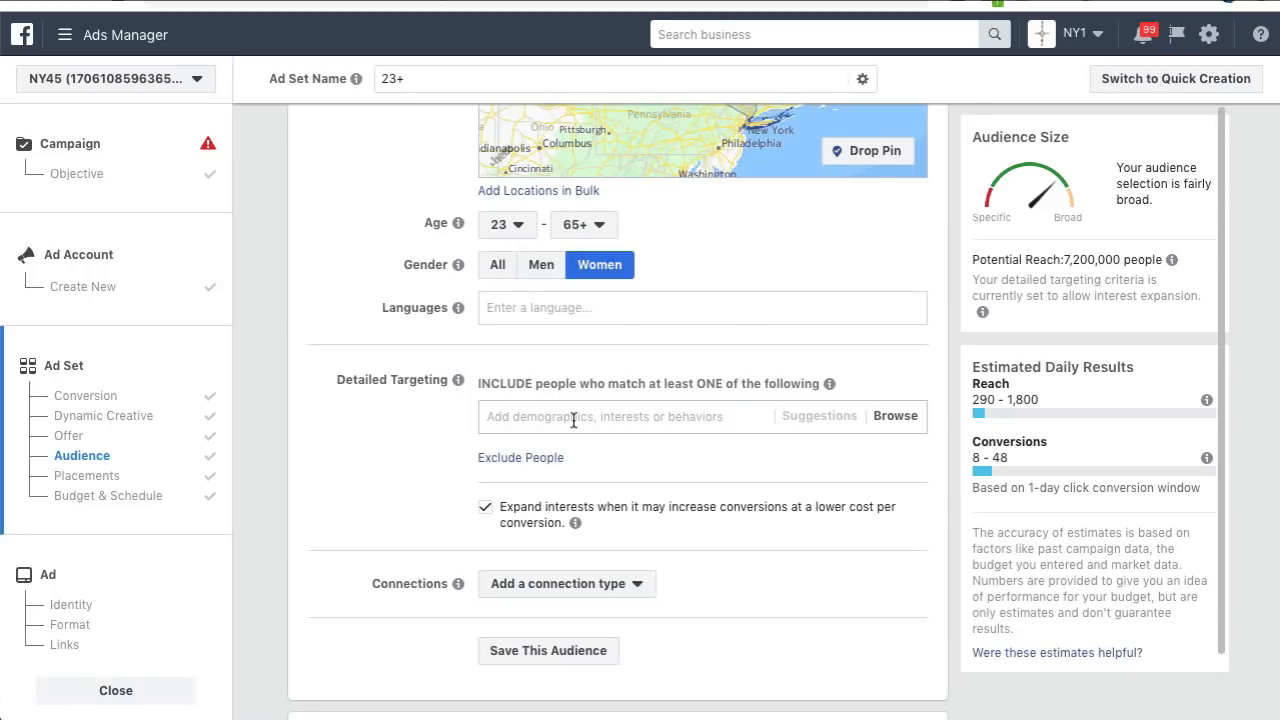
click(573, 420)
text(dallas)
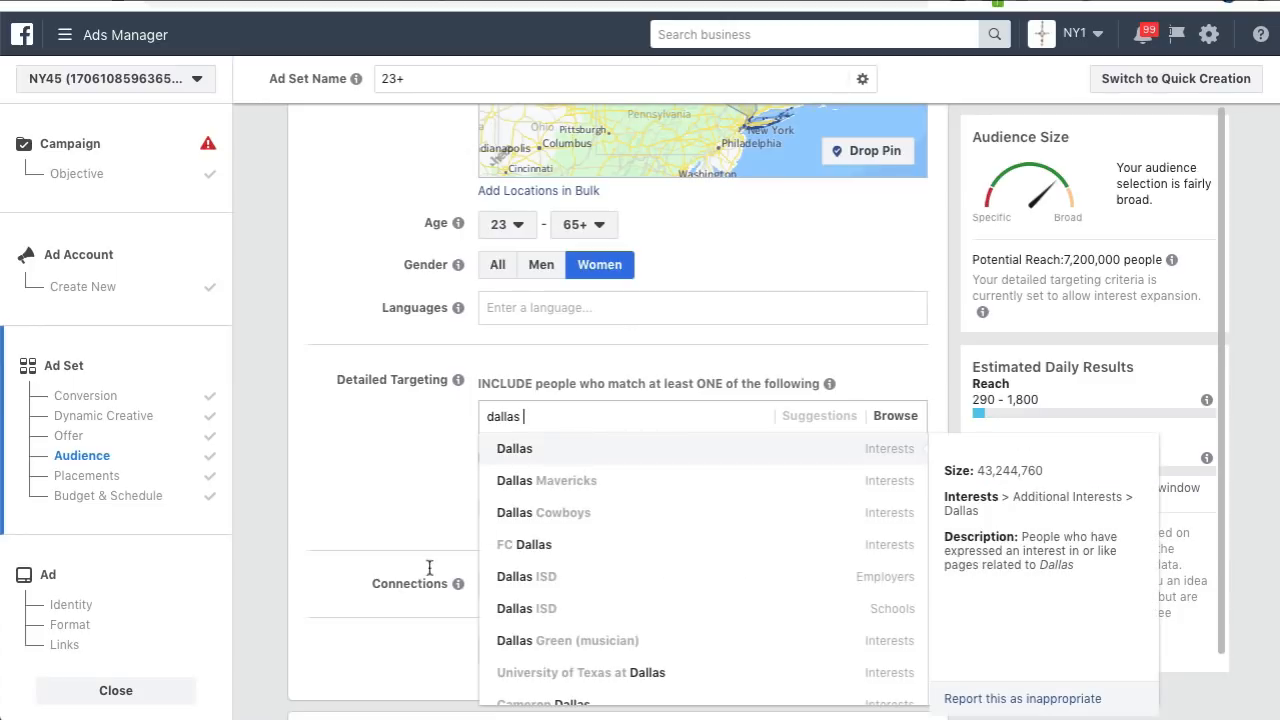
click(505, 513)
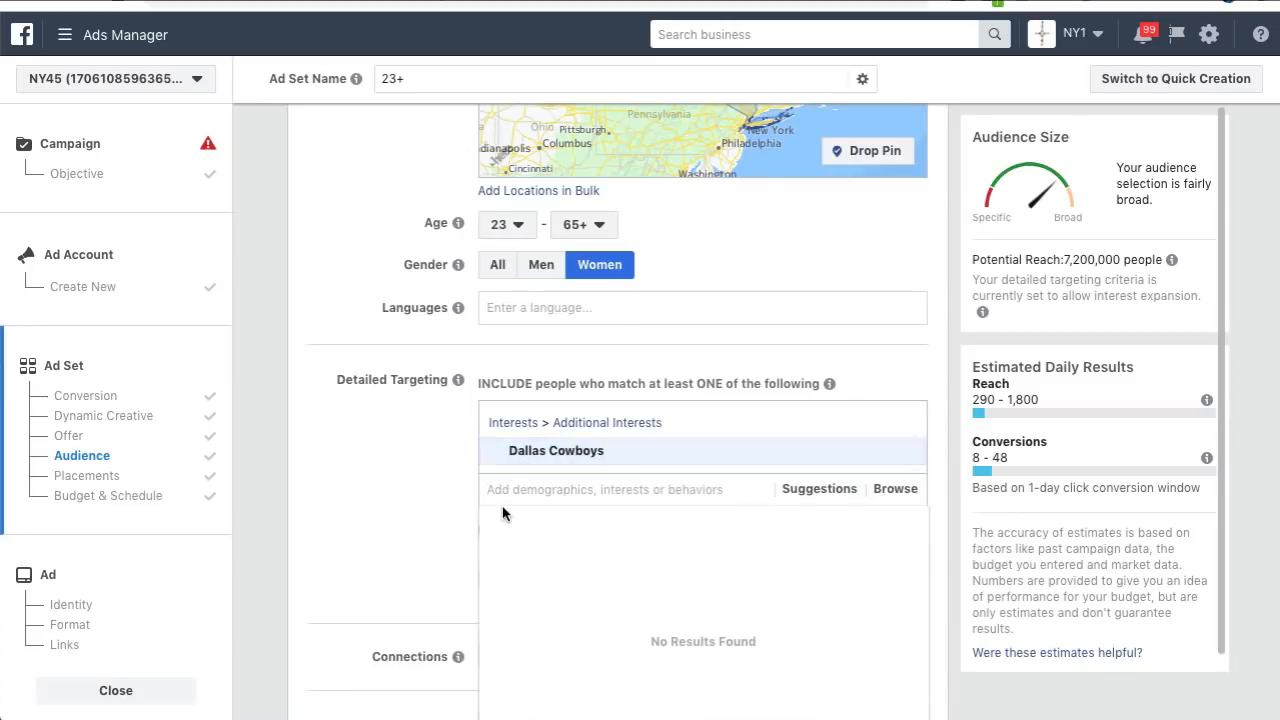
click(406, 490)
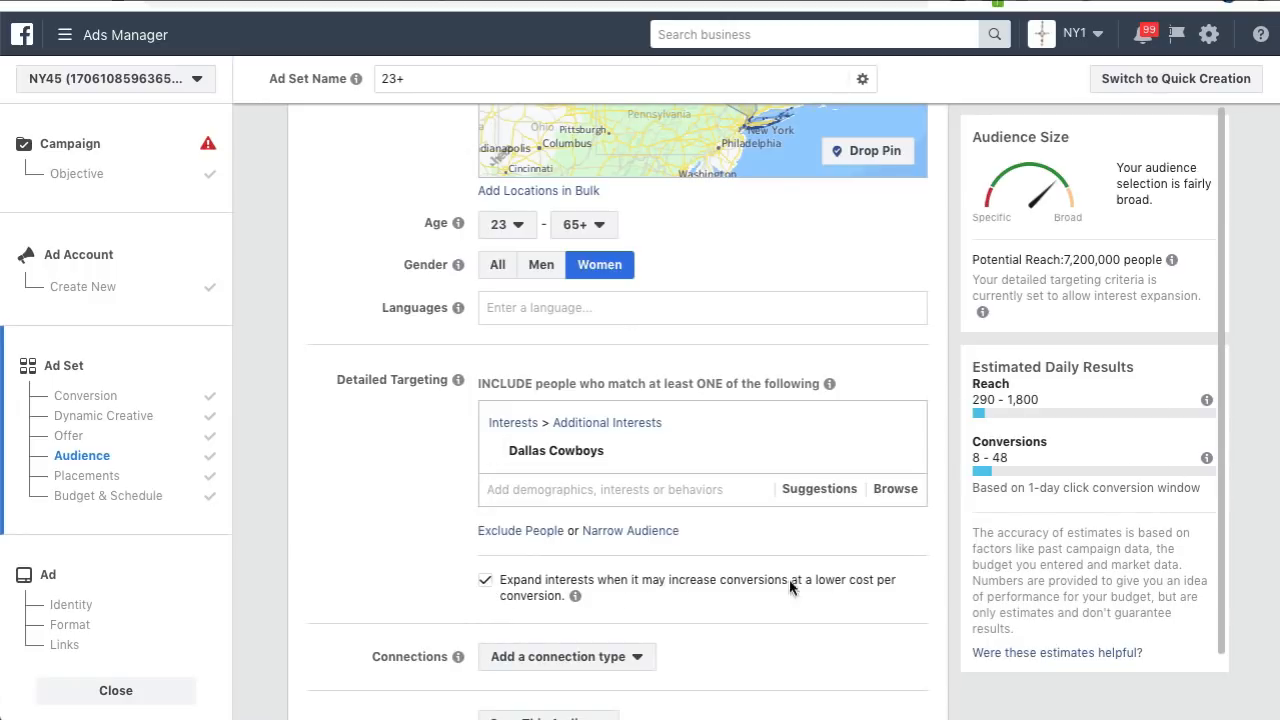
click(485, 580)
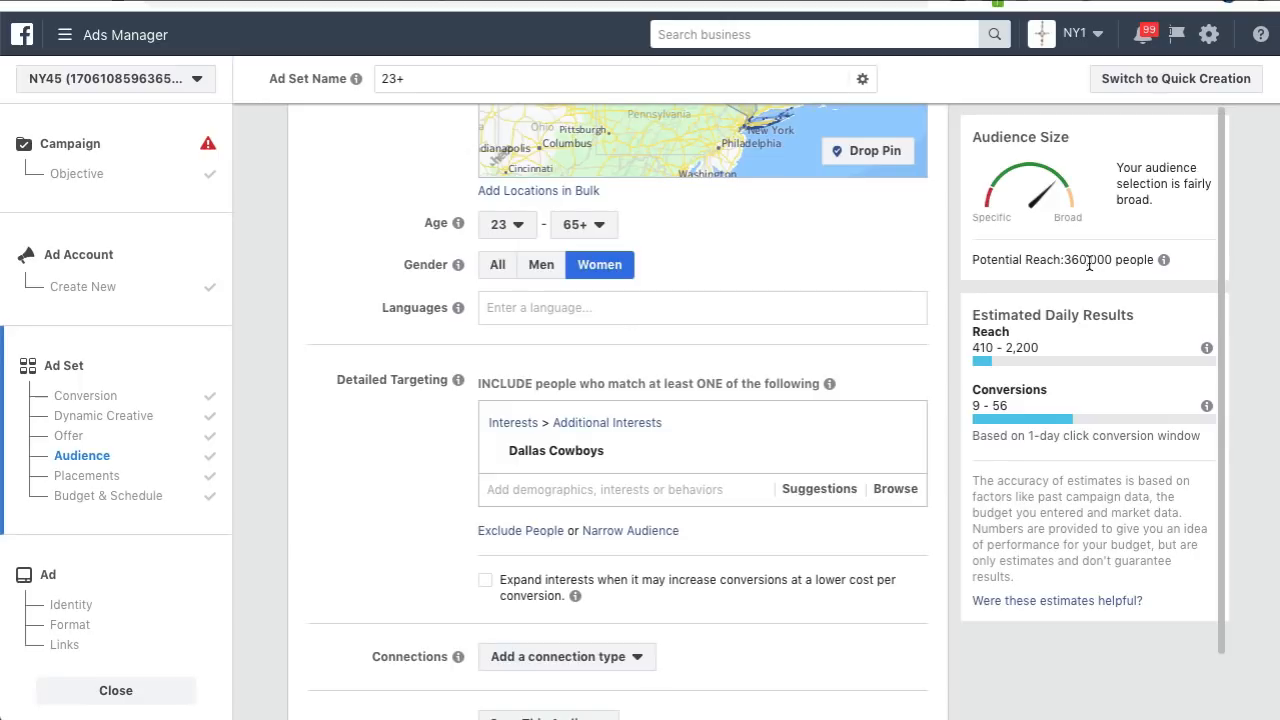
- Examine the targeted area on the location map, the Cowboys hoodie image and the audience settings
scroll(814, 314, up, 3)
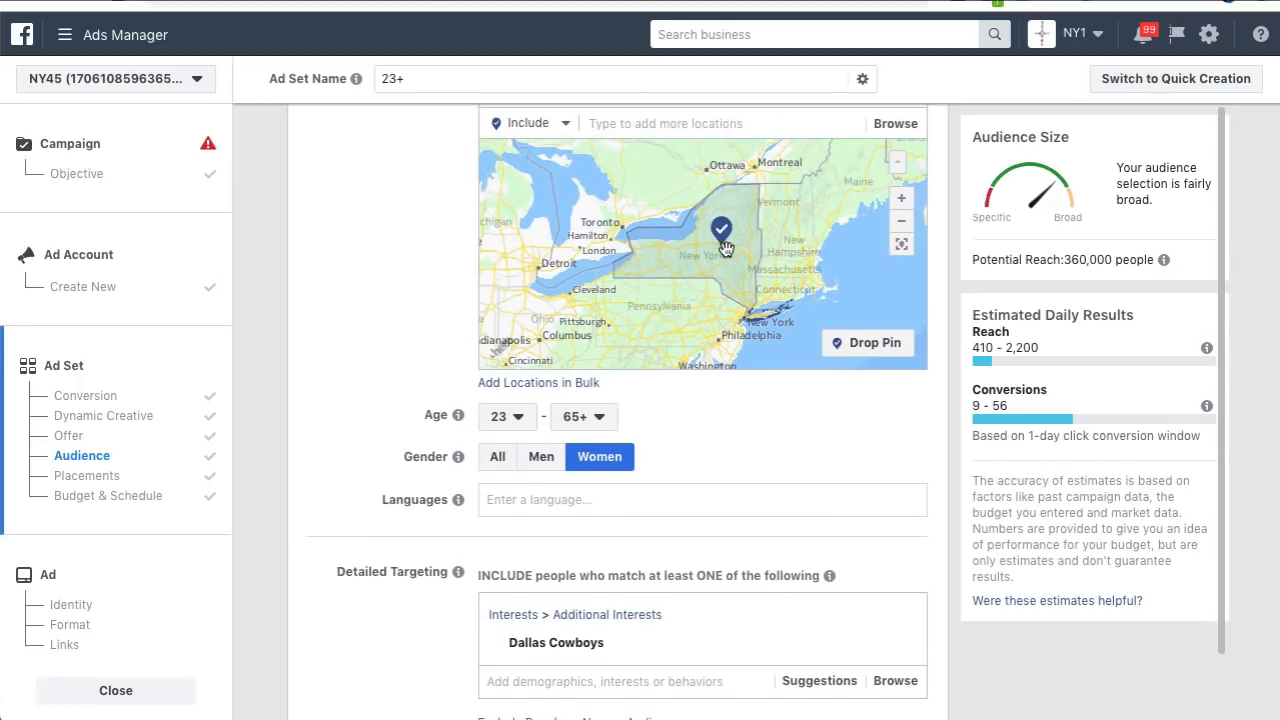
scroll(716, 250, up, 2)
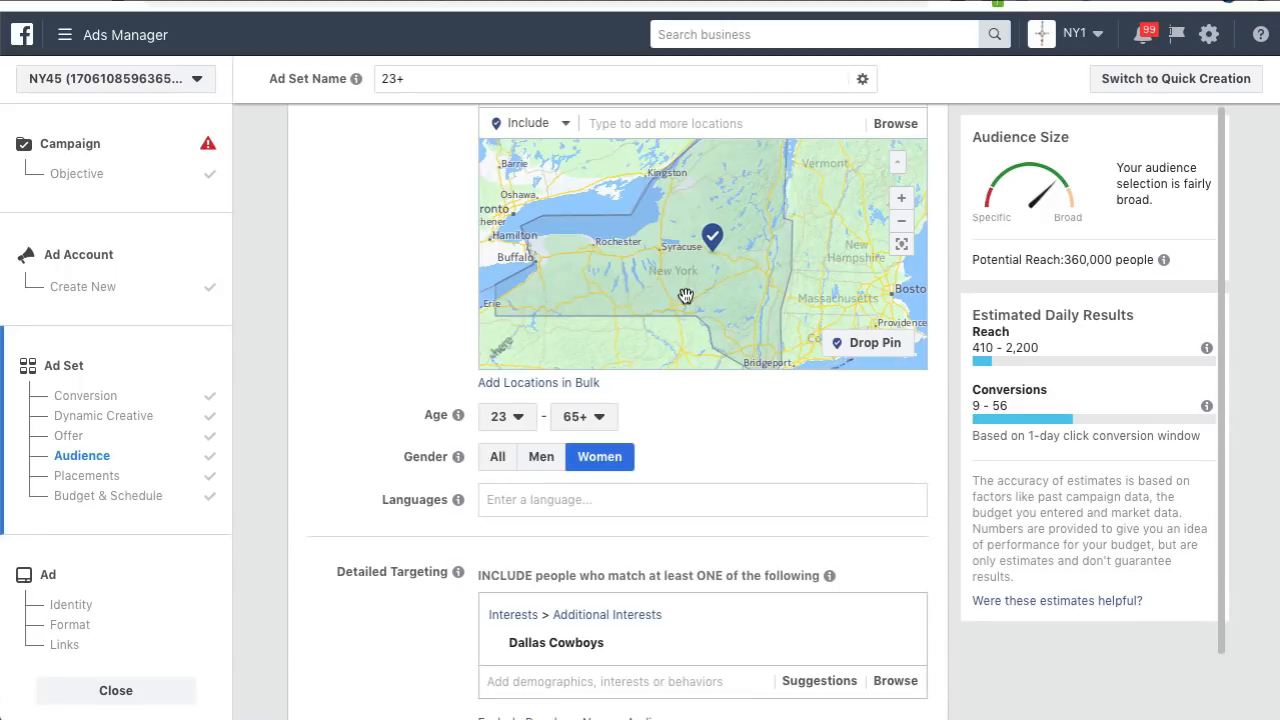
scroll(685, 296, down, 2)
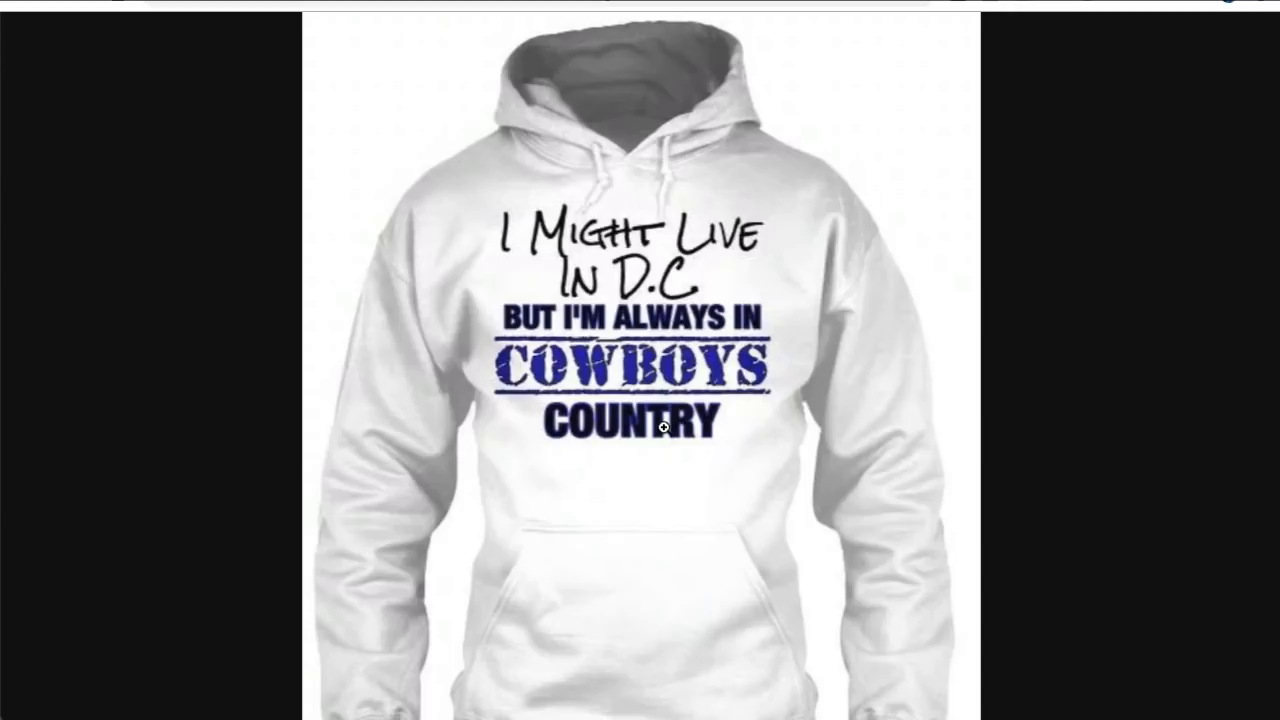
click(305, 3)
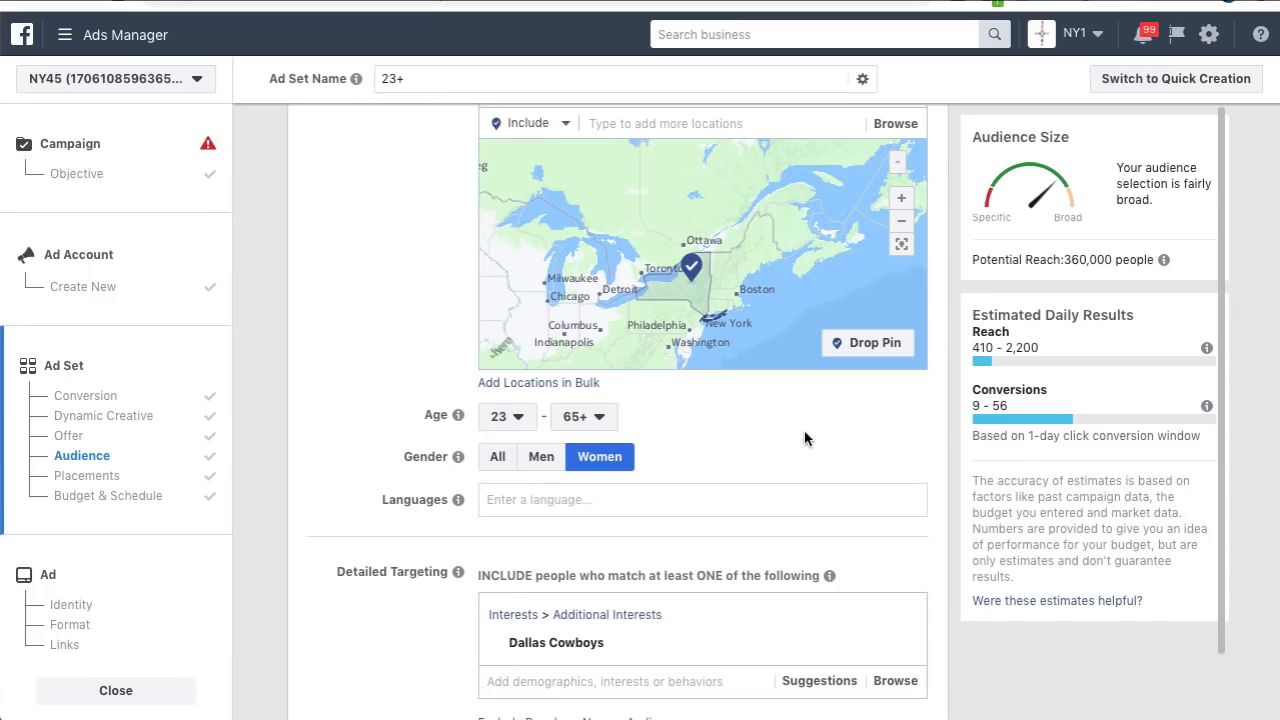
scroll(716, 425, down, 3)
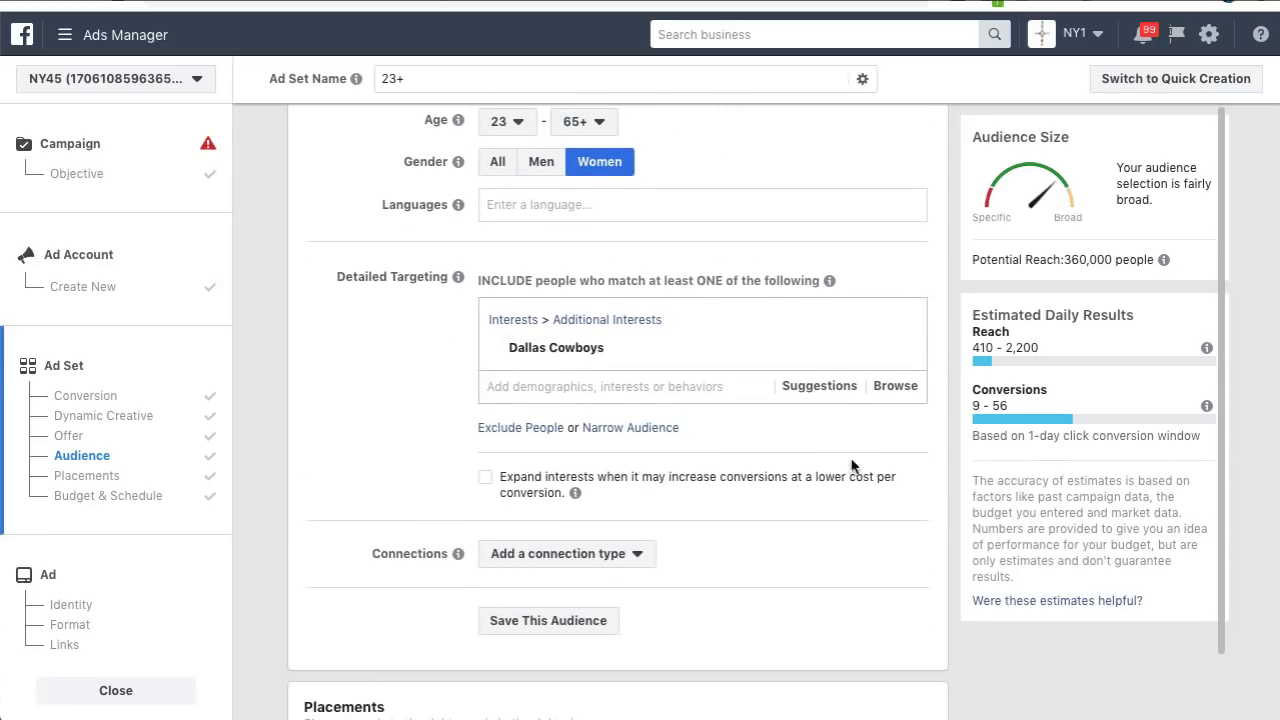
scroll(899, 486, up, 2)
scroll(364, 420, down, 1)
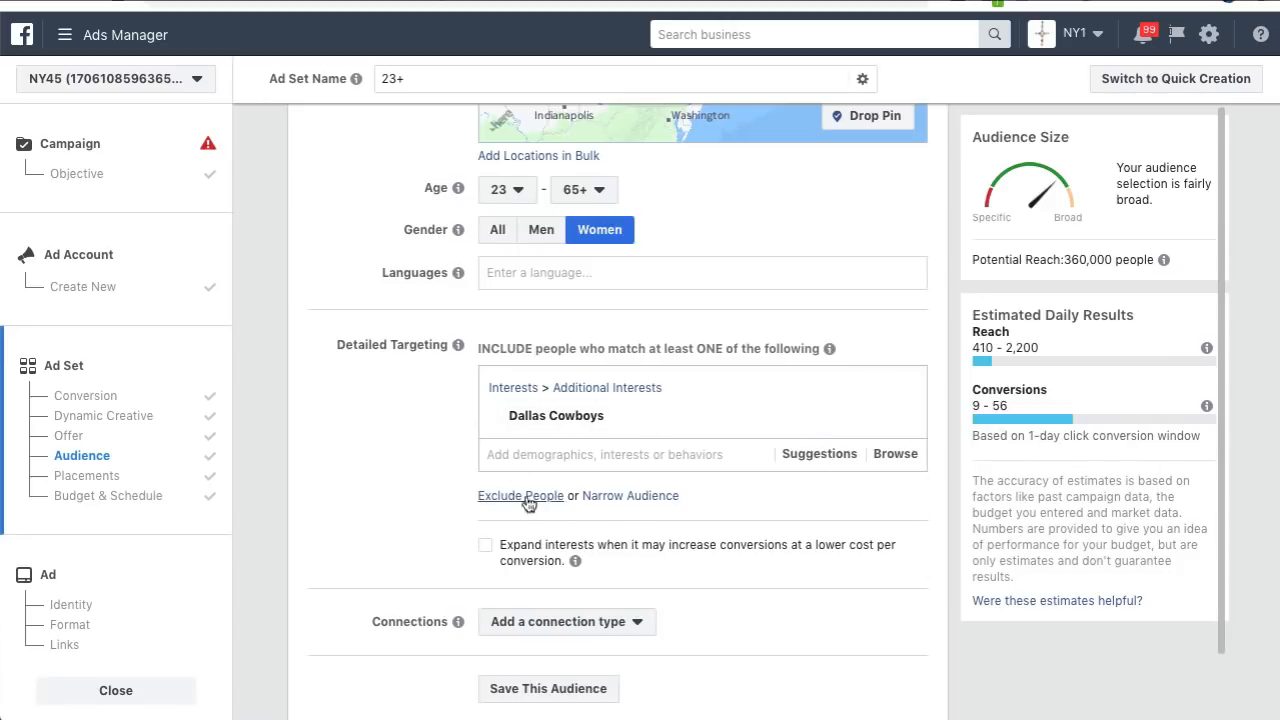
- Narrow the audience to people who must also match the T-shirt interest
click(621, 500)
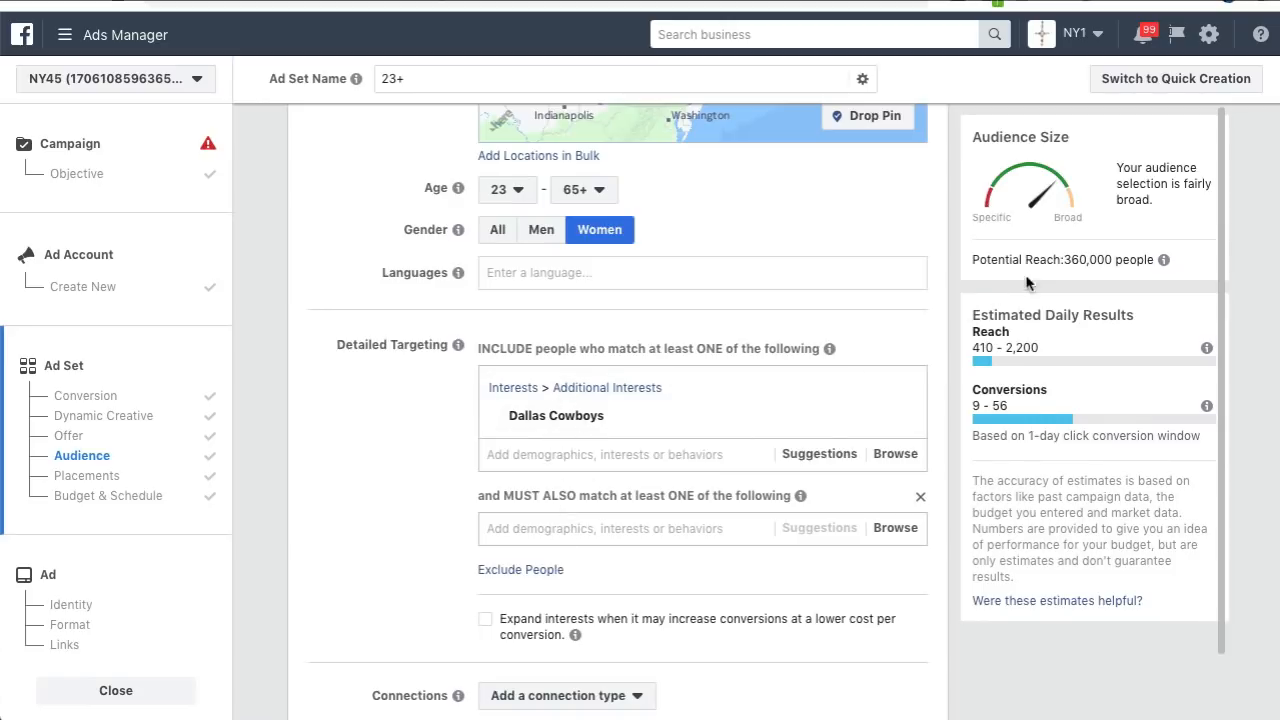
click(556, 527)
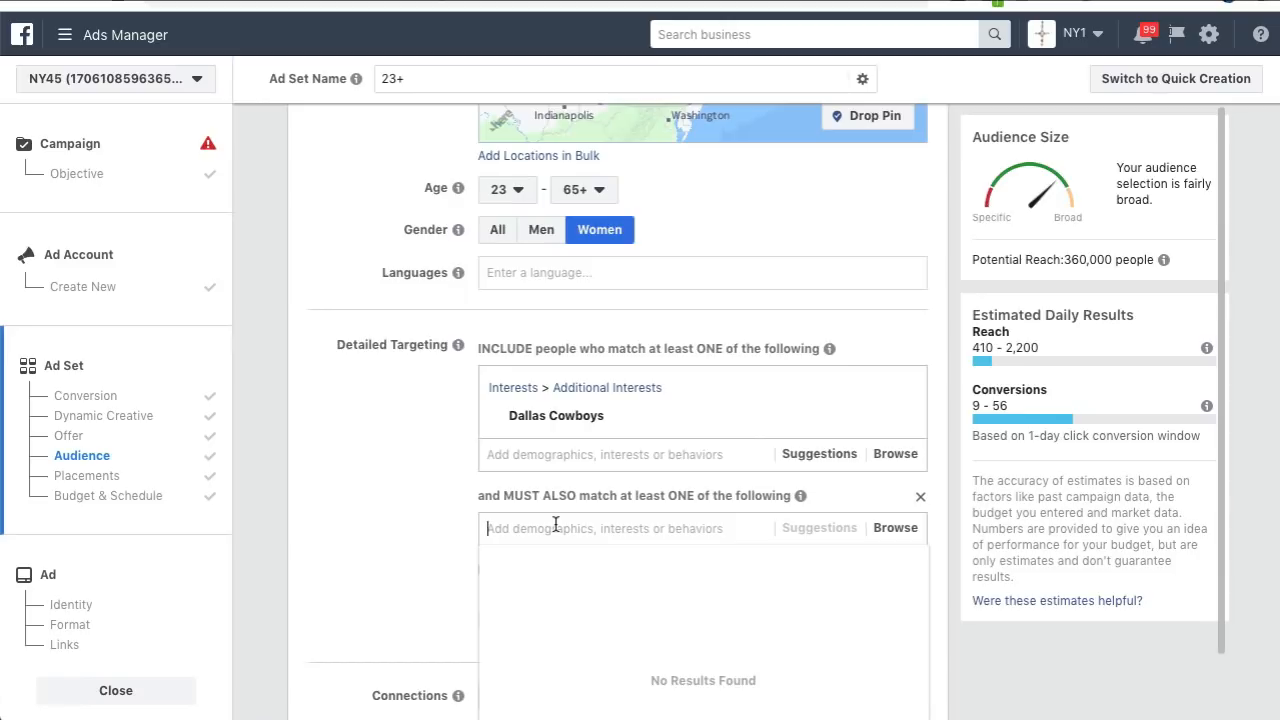
text(t)
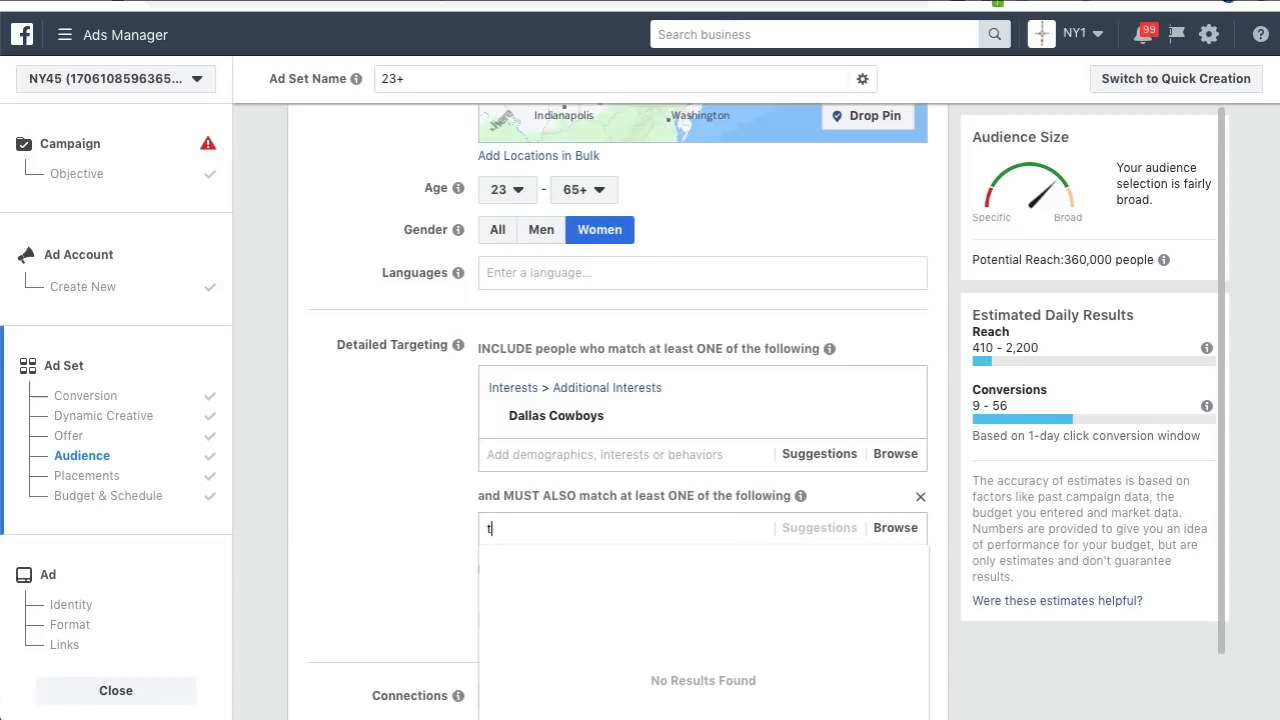
text(ee shirts)
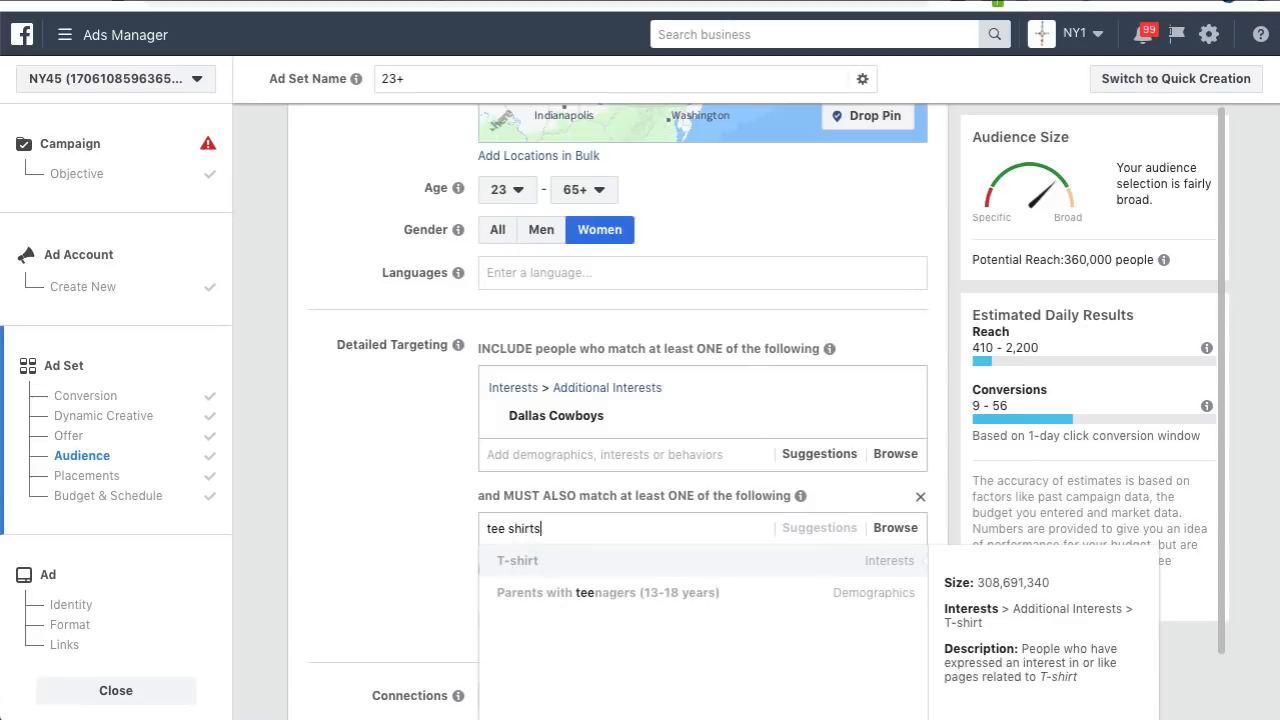
click(527, 565)
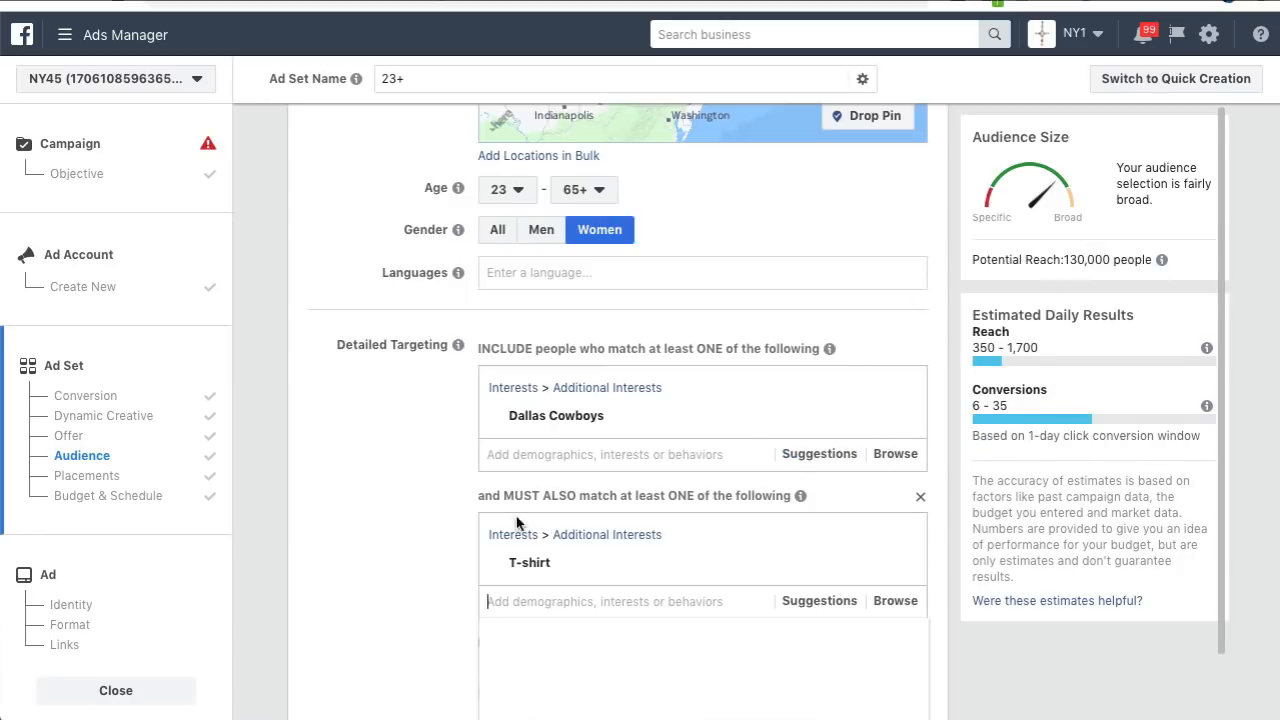
mouse_move(543, 568)
scroll(341, 531, down, 2)
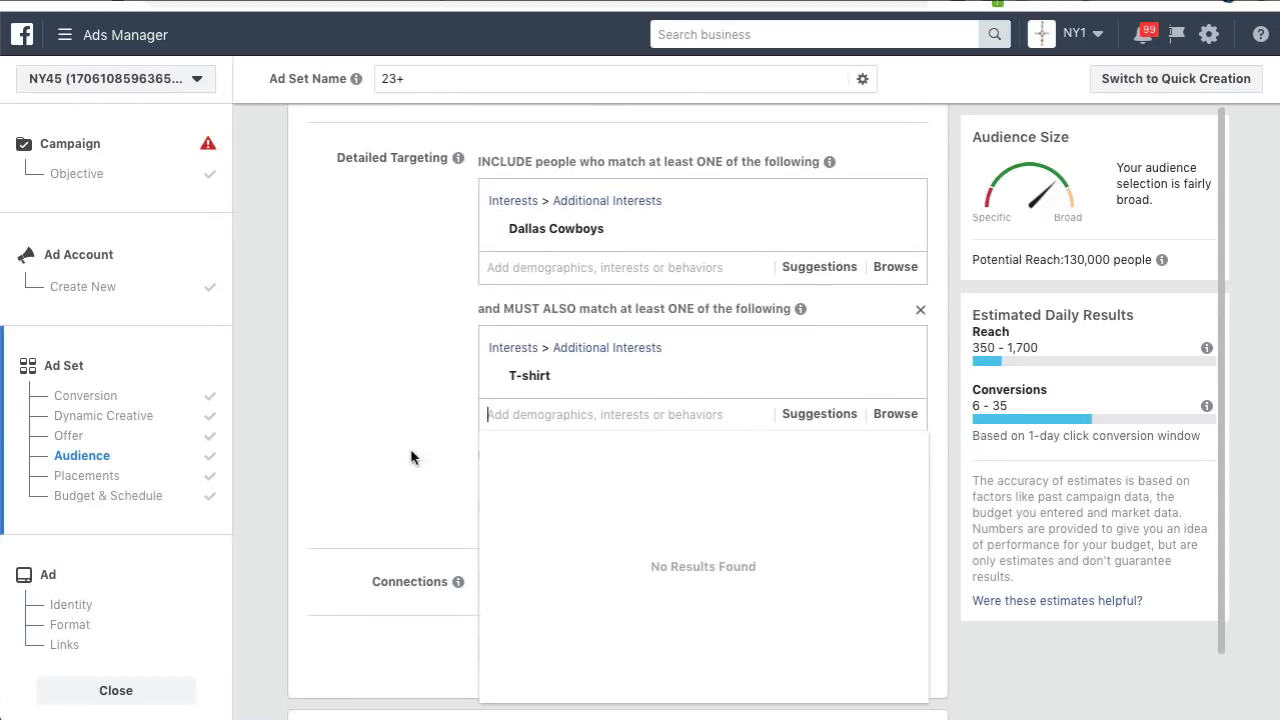
click(405, 400)
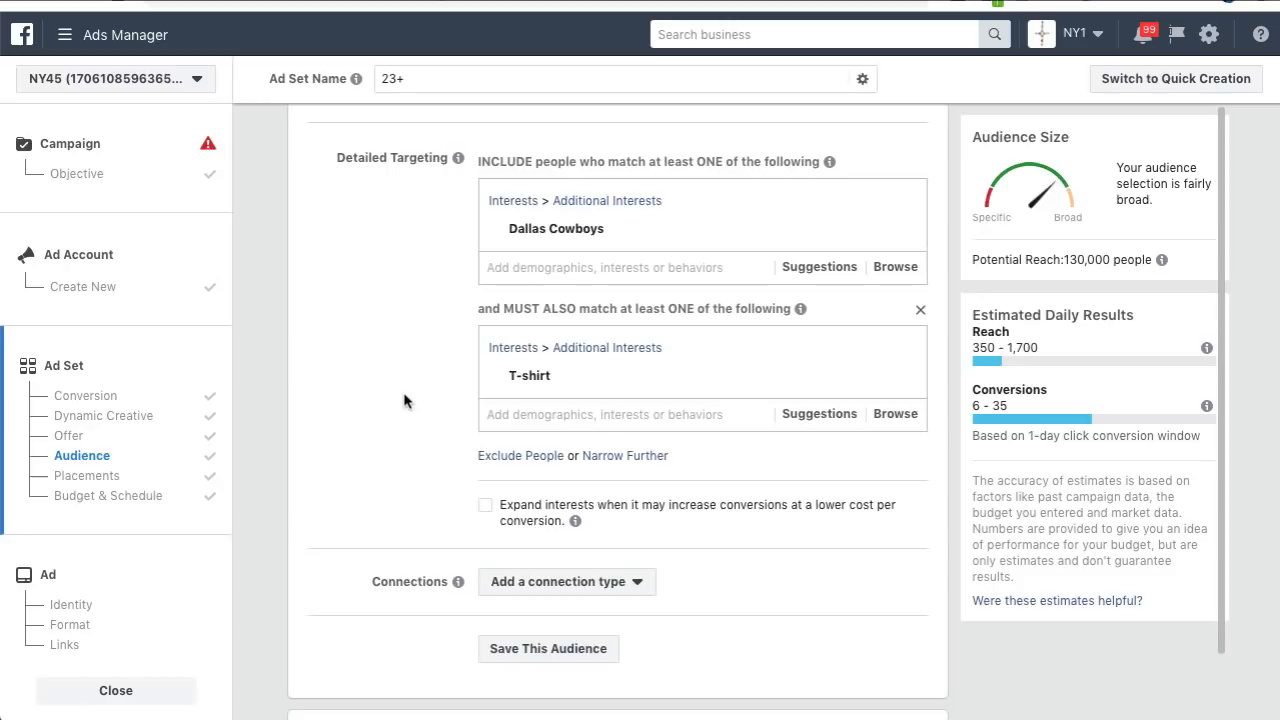
- Try narrowing the audience further with the Shop Online interest, and remove both the T-shirt and Shop Online conditions
click(622, 455)
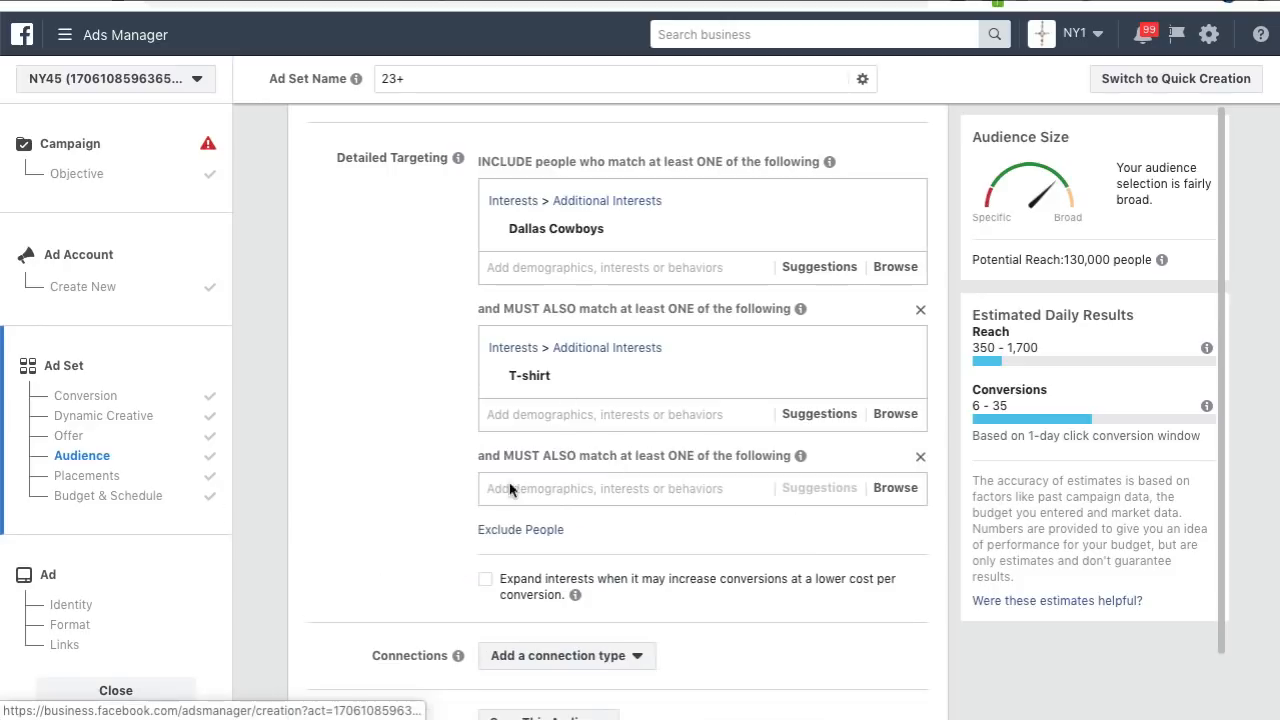
click(654, 489)
text(shop online)
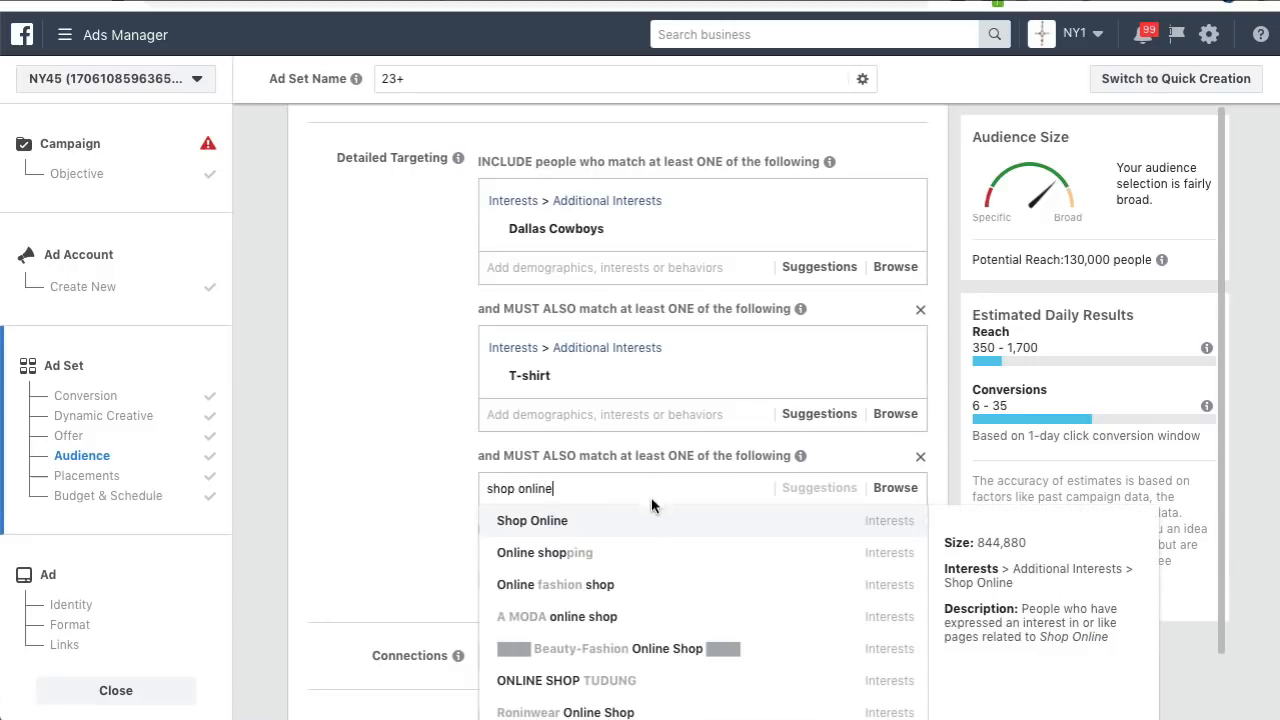
click(551, 531)
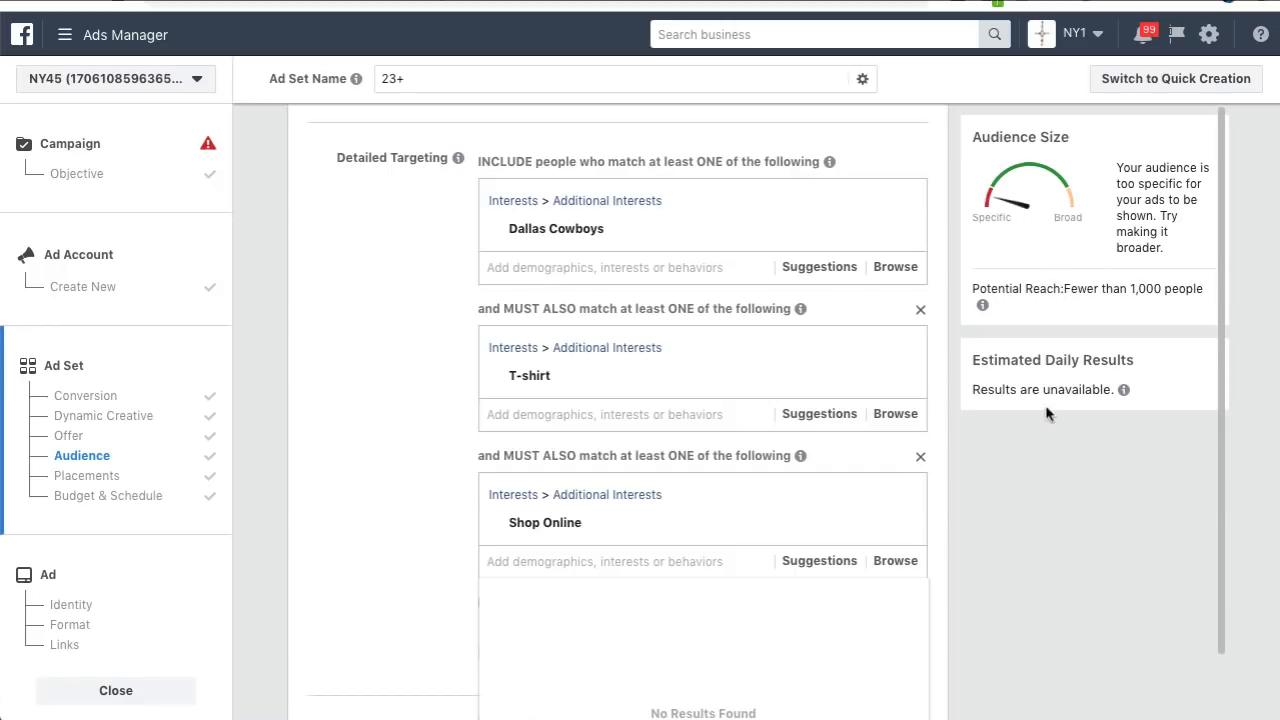
mouse_move(569, 370)
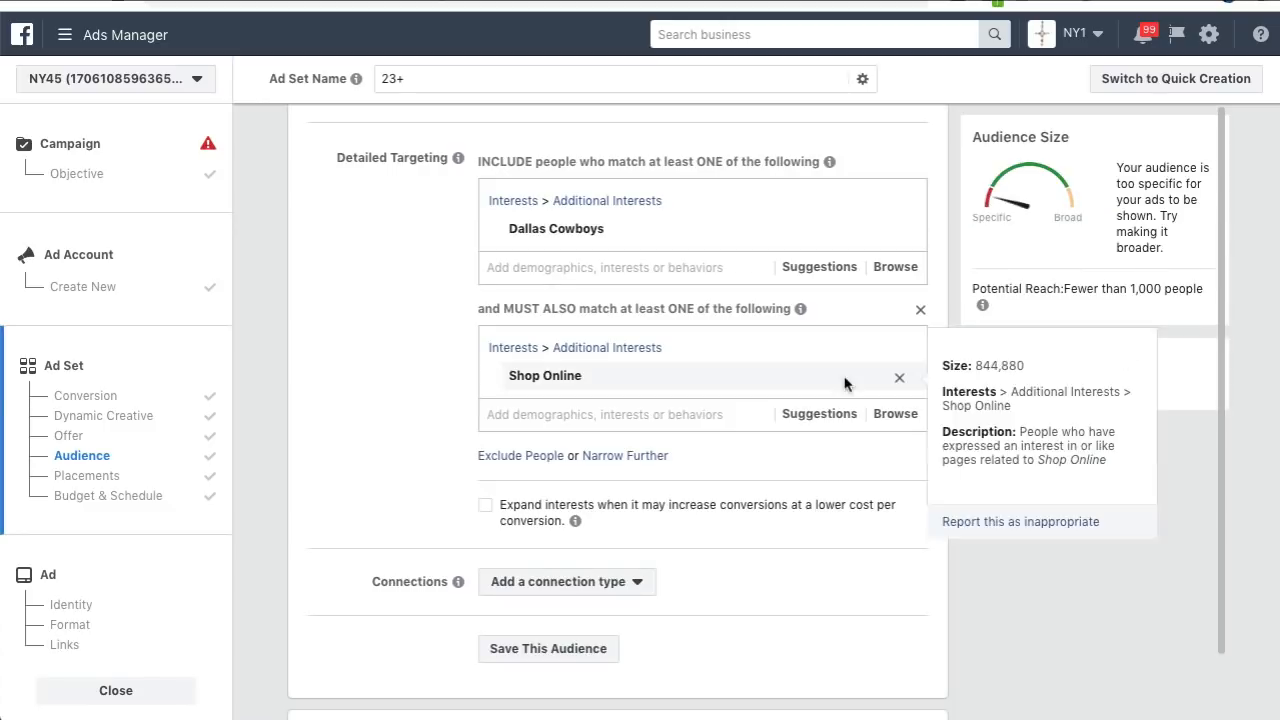
click(922, 312)
- Start a new must-also-match condition and search its criteria for "credit card" and "uses credit card"
click(626, 310)
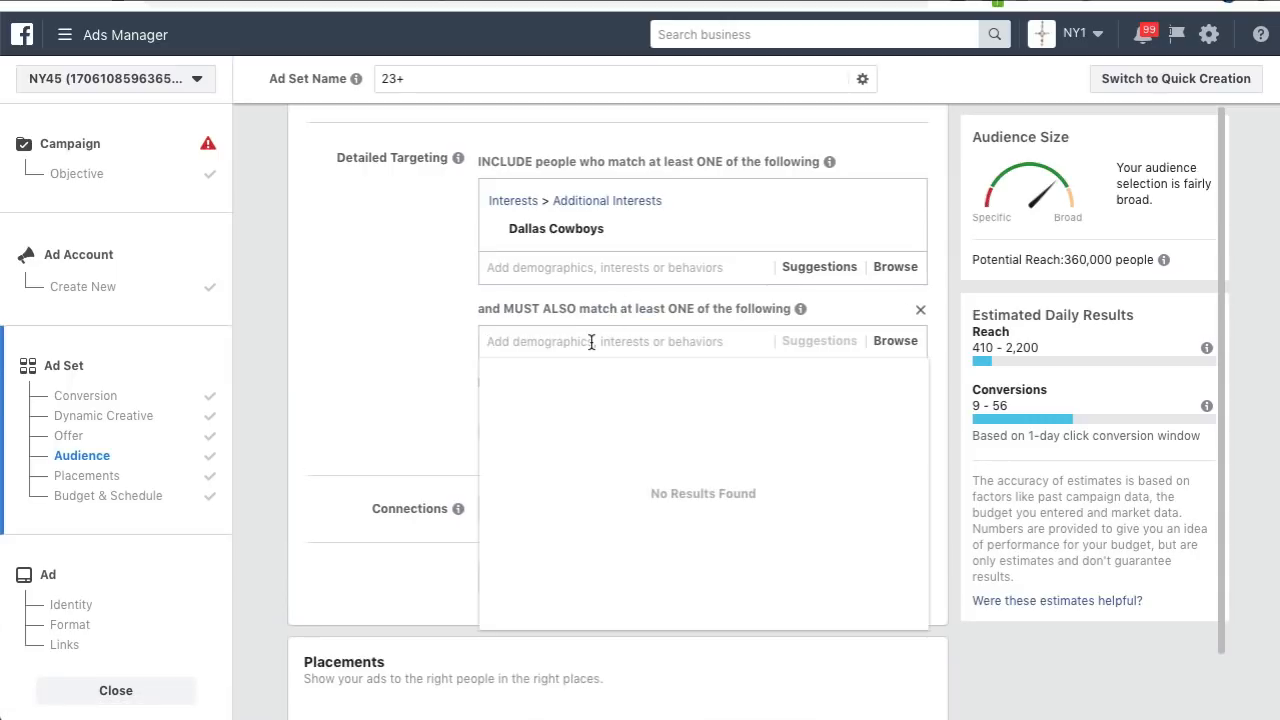
text(credit card)
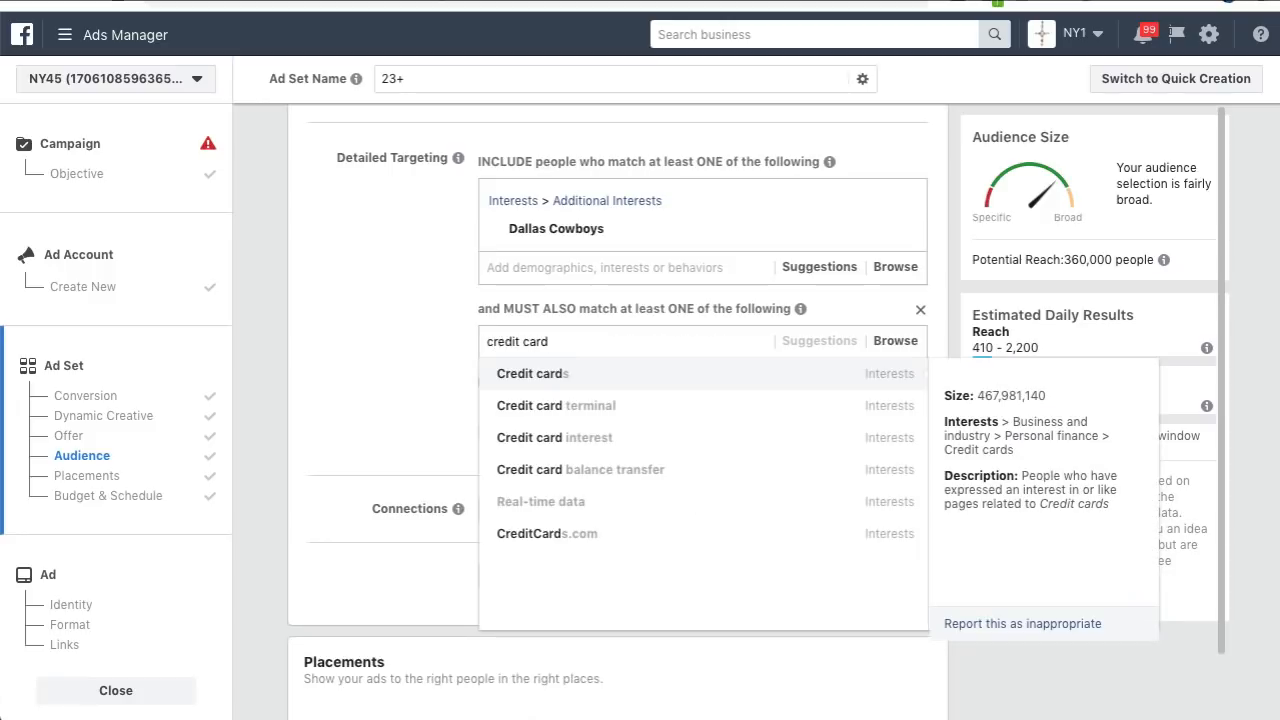
key(BackSpace)
key(BackSpace)
key(BackSpace)
key(BackSpace)
key(BackSpace)
key(BackSpace)
key(BackSpace)
key(BackSpace)
key(BackSpace)
key(BackSpace)
key(BackSpace)
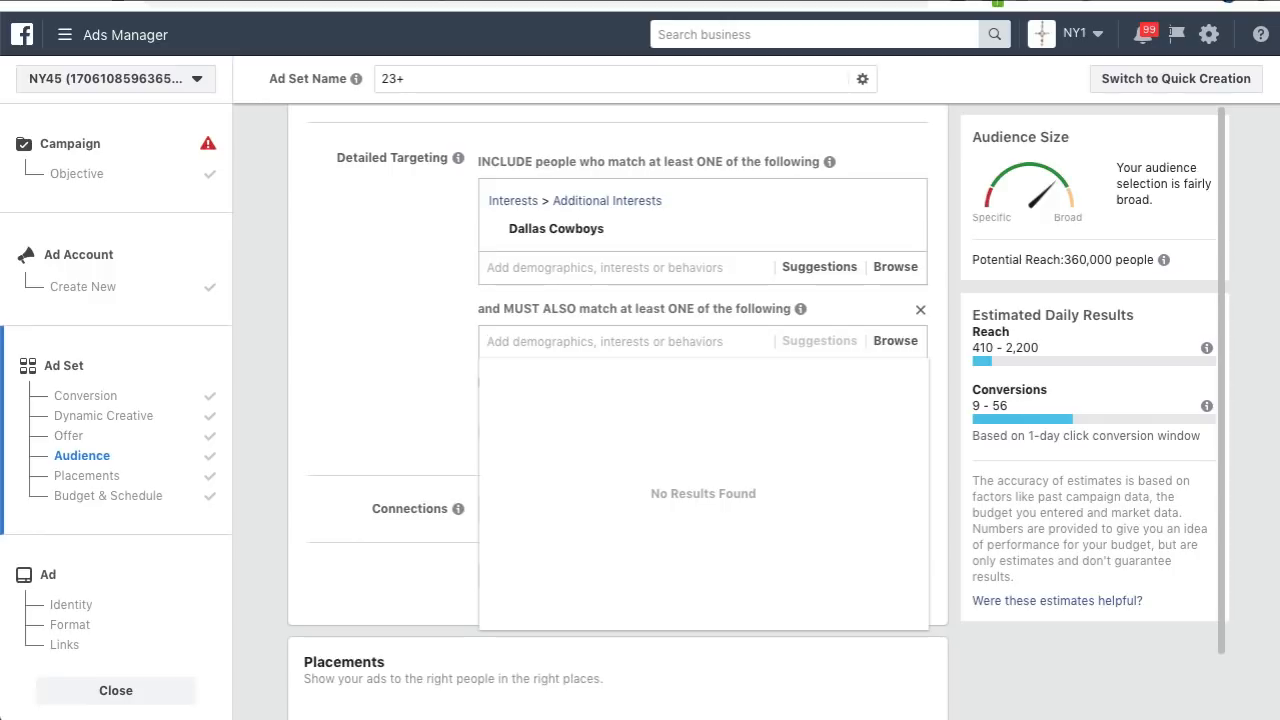
text(uses cr)
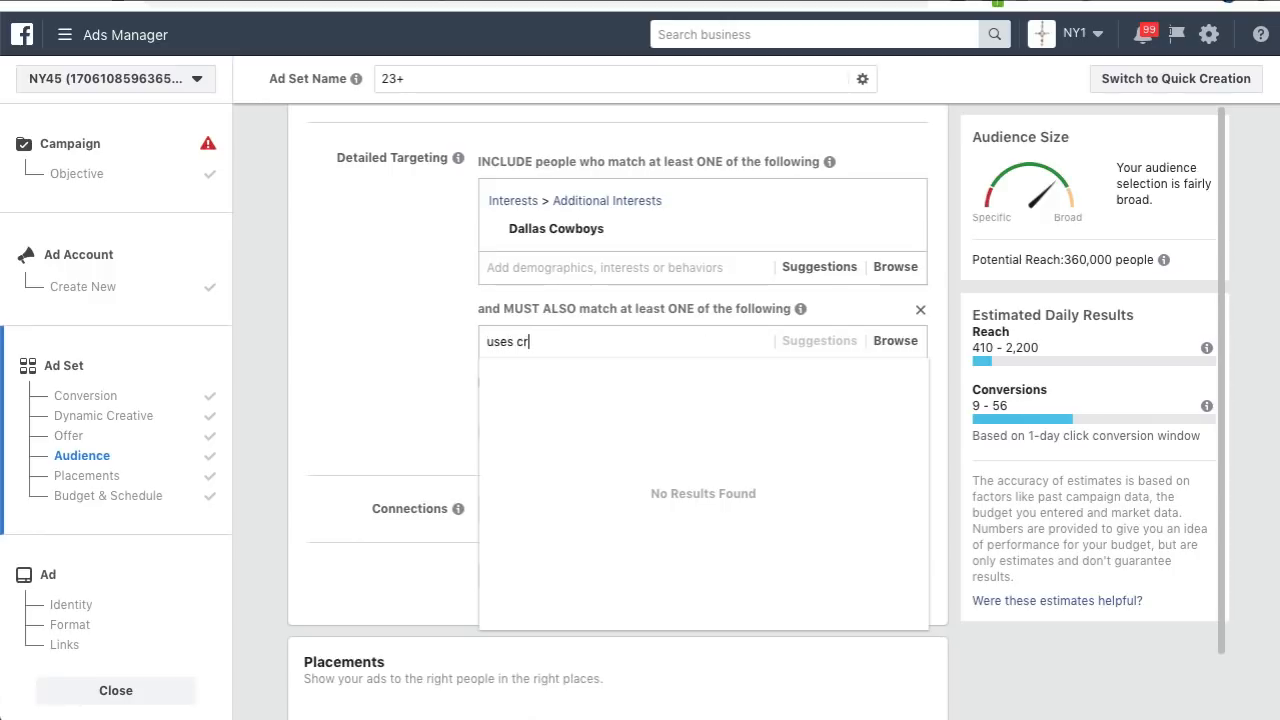
text(edit)
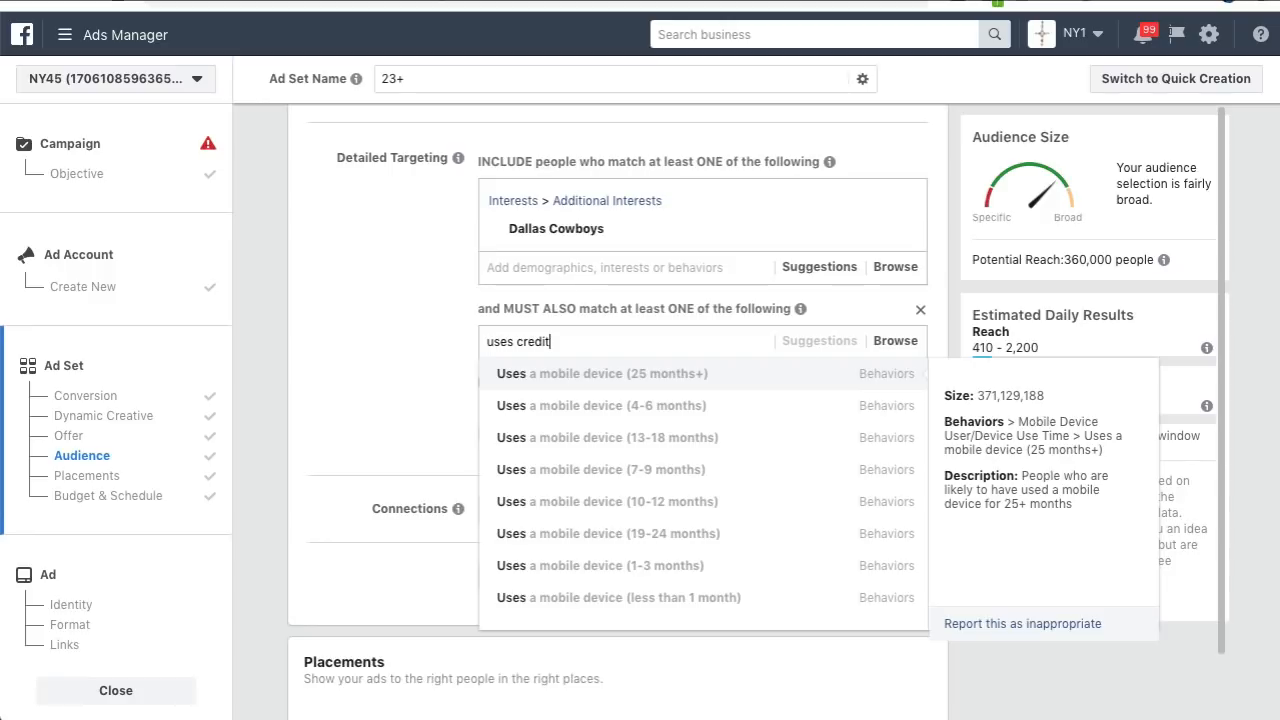
text( card)
- Clear the credit card search and add the T-shirt interest to the must-also-match condition instead
key(BackSpace)
key(BackSpace)
key(BackSpace)
key(BackSpace)
key(BackSpace)
key(BackSpace)
key(BackSpace)
key(BackSpace)
key(BackSpace)
key(BackSpace)
key(BackSpace)
key(BackSpace)
key(BackSpace)
key(BackSpace)
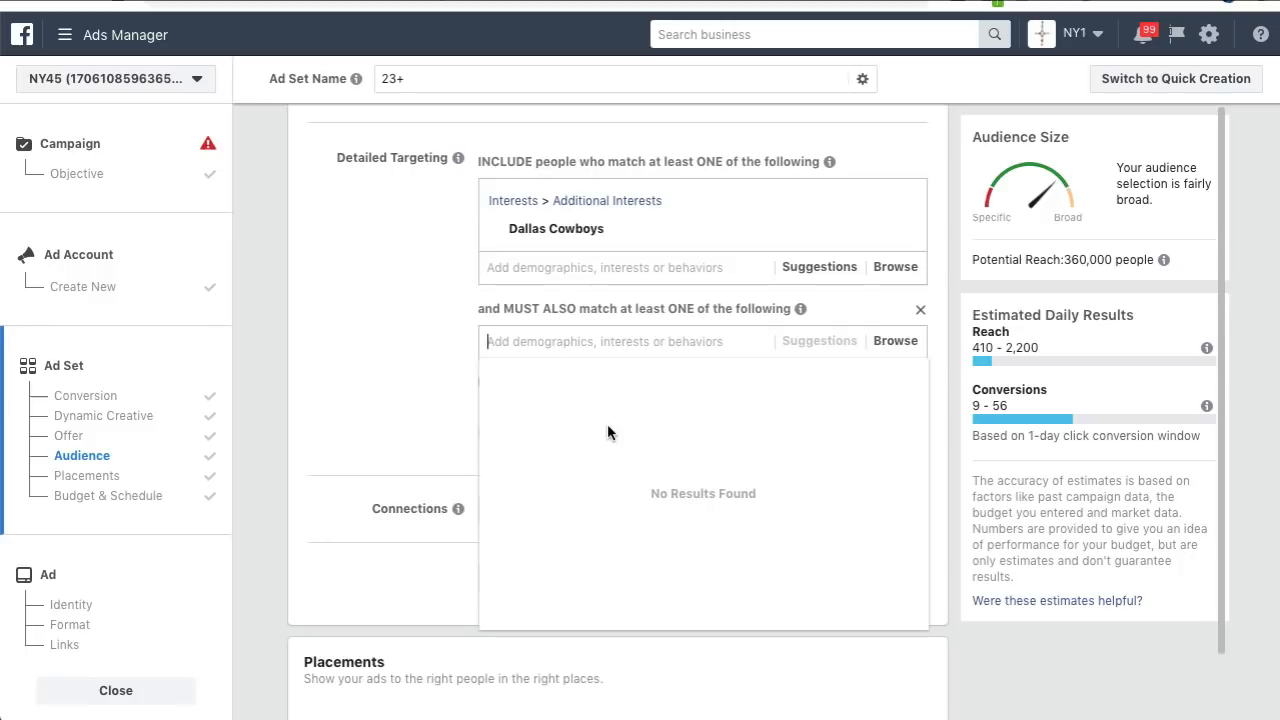
text(tee shirt)
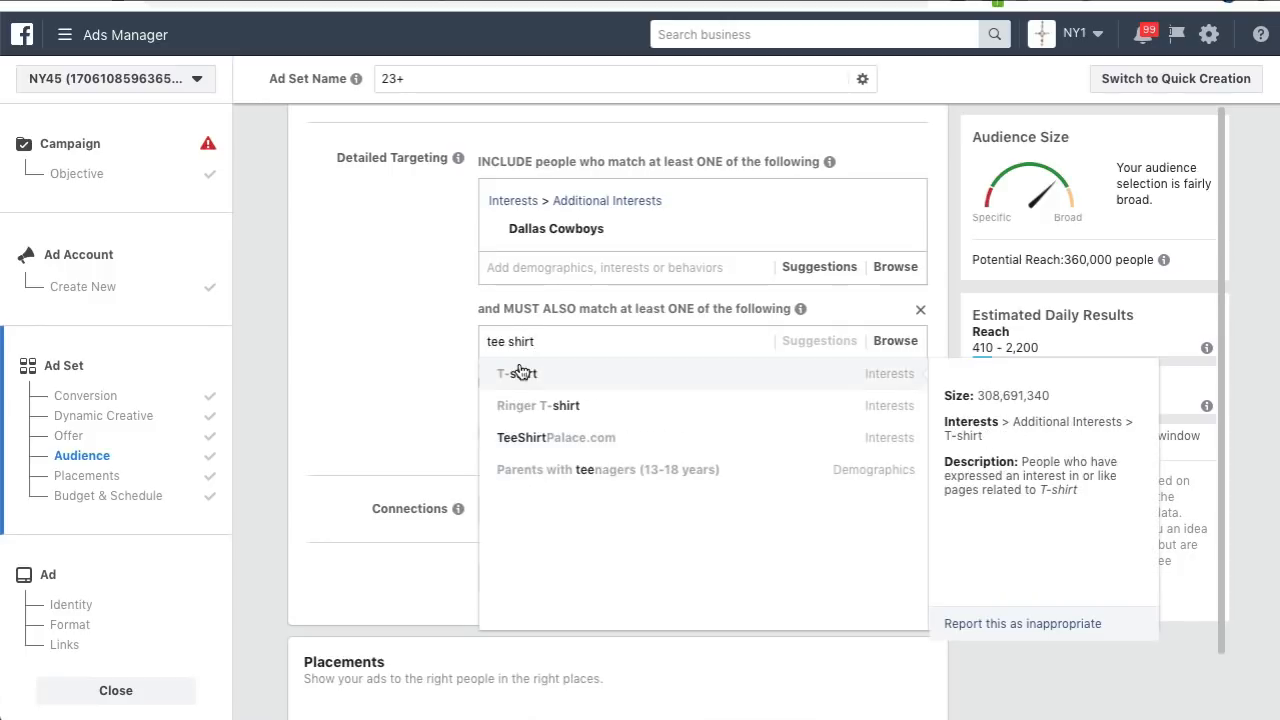
click(518, 373)
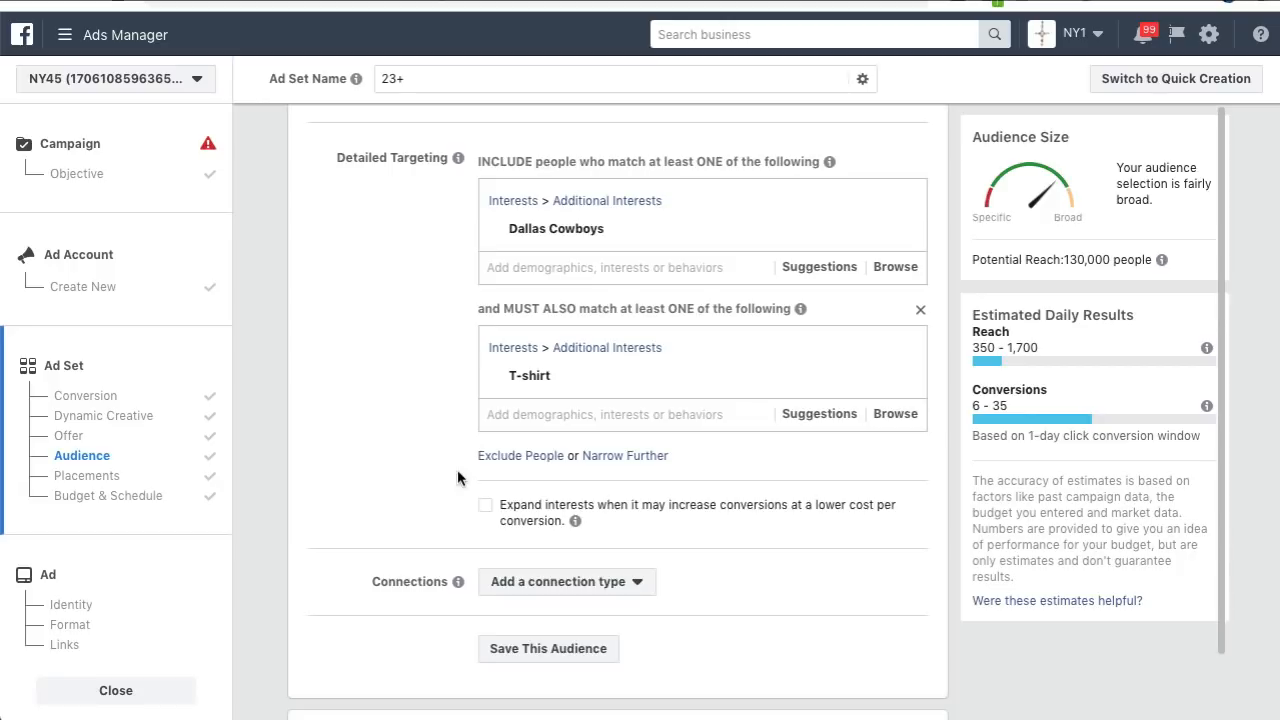
- Try excluding the Facebook Page admins behavior from the audience, and remove the exclusion
click(499, 457)
click(536, 525)
text(facebook page ad)
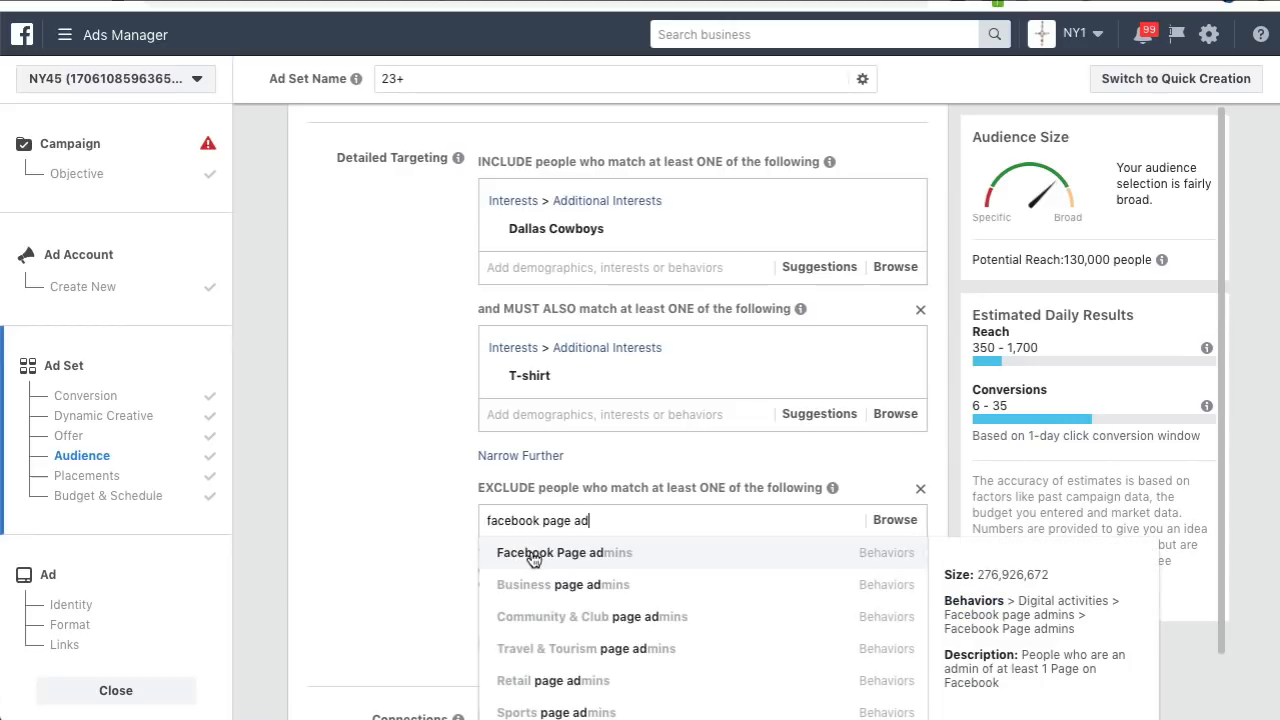
click(534, 555)
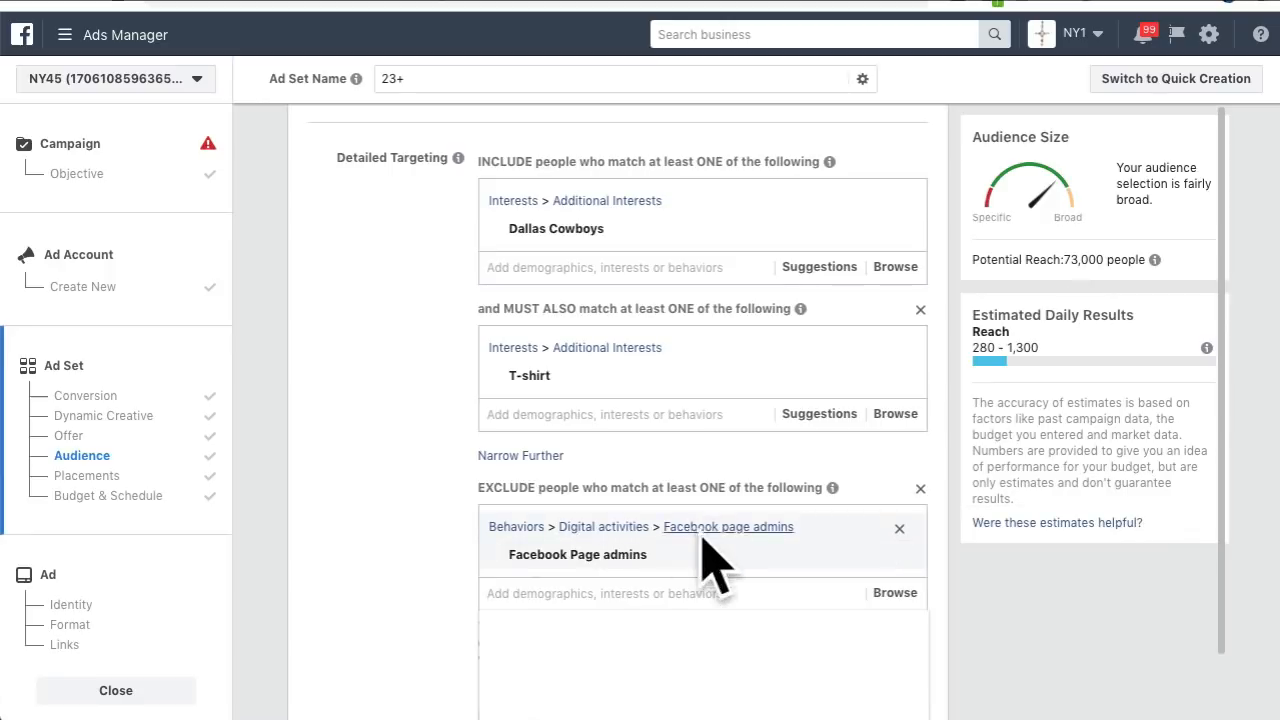
click(919, 490)
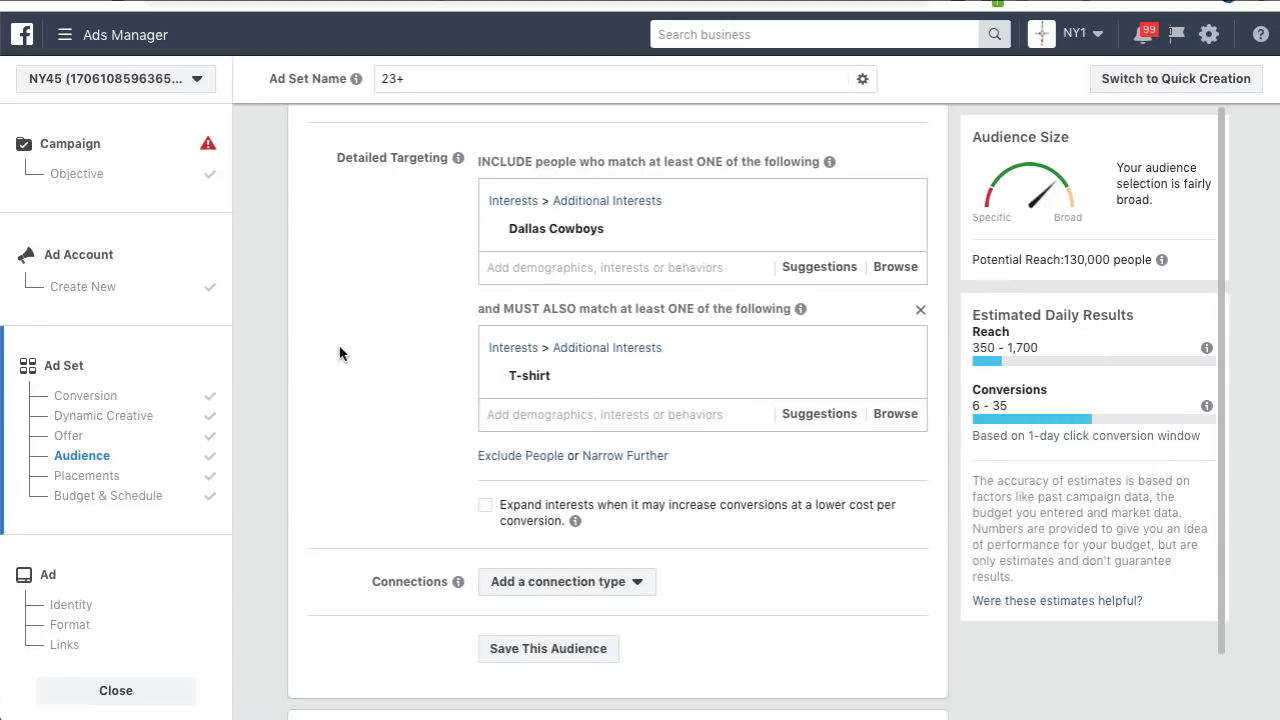
- Switch to Edit Placements and turn off Facebook's Instant Articles, Right Column, Suggested Videos, Marketplace and Stories placements
scroll(437, 386, down, 3)
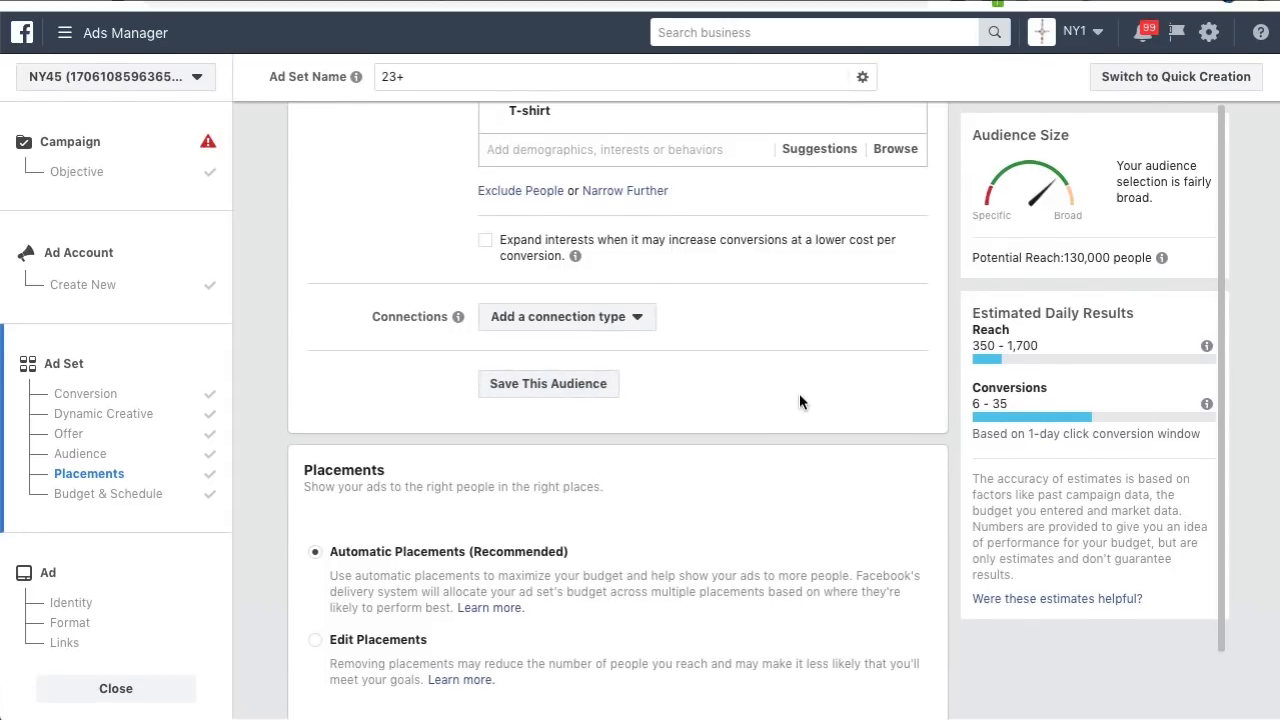
scroll(790, 394, down, 4)
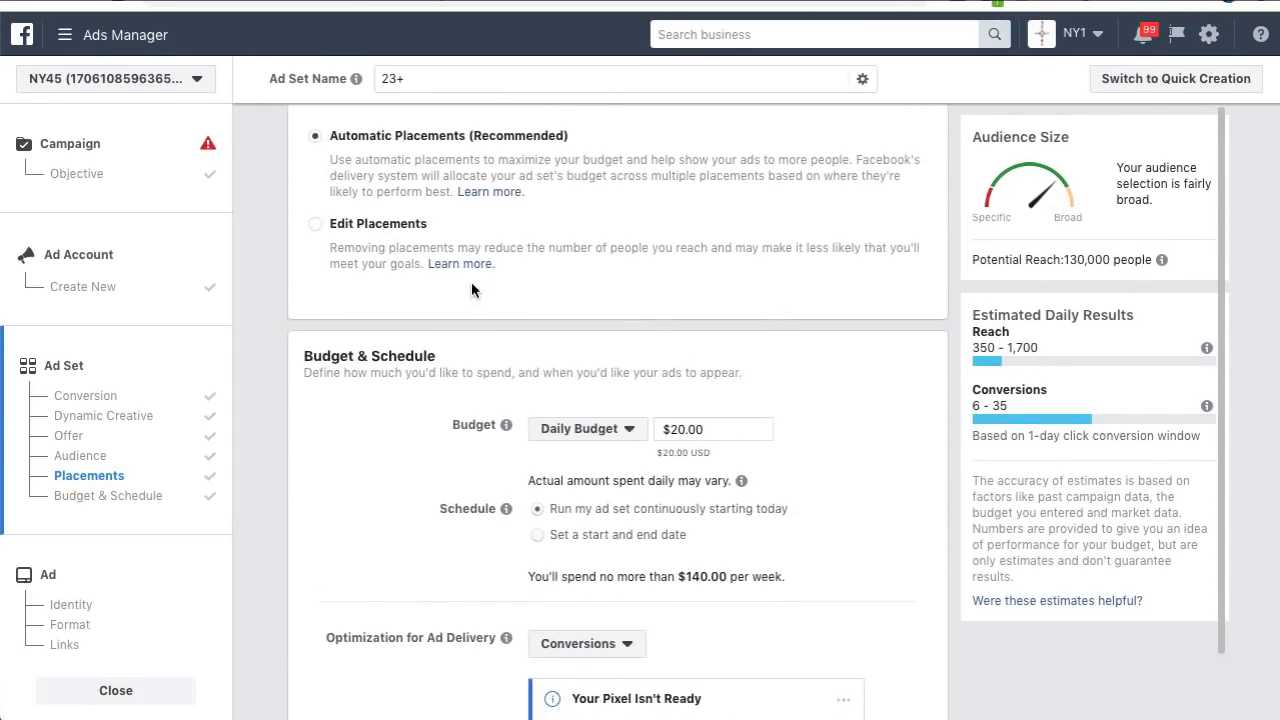
scroll(374, 247, up, 1)
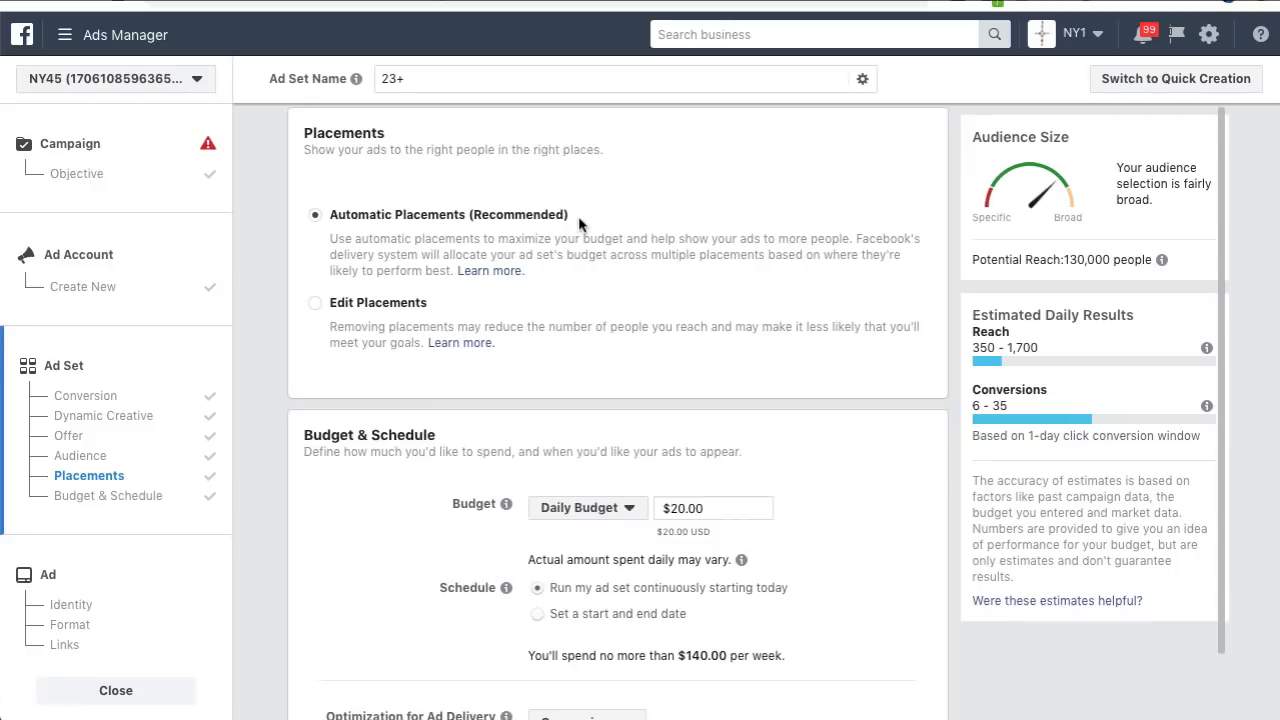
click(315, 303)
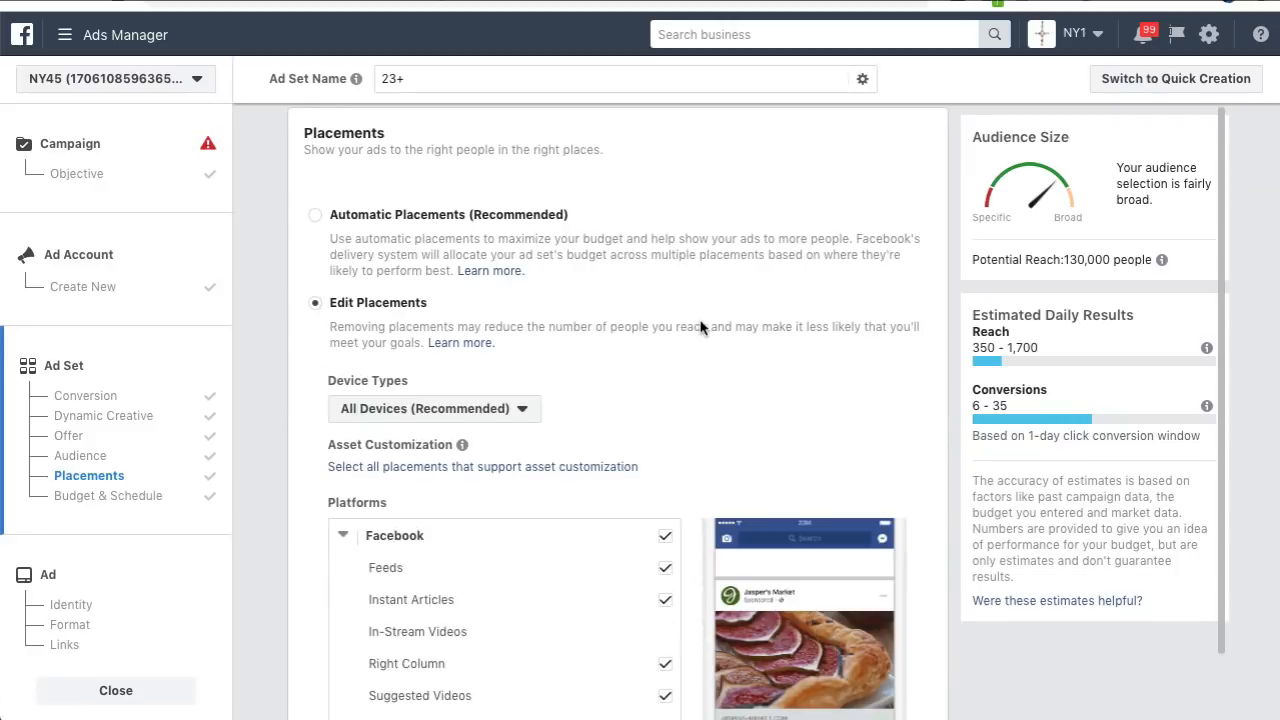
scroll(697, 329, down, 1)
scroll(737, 358, down, 2)
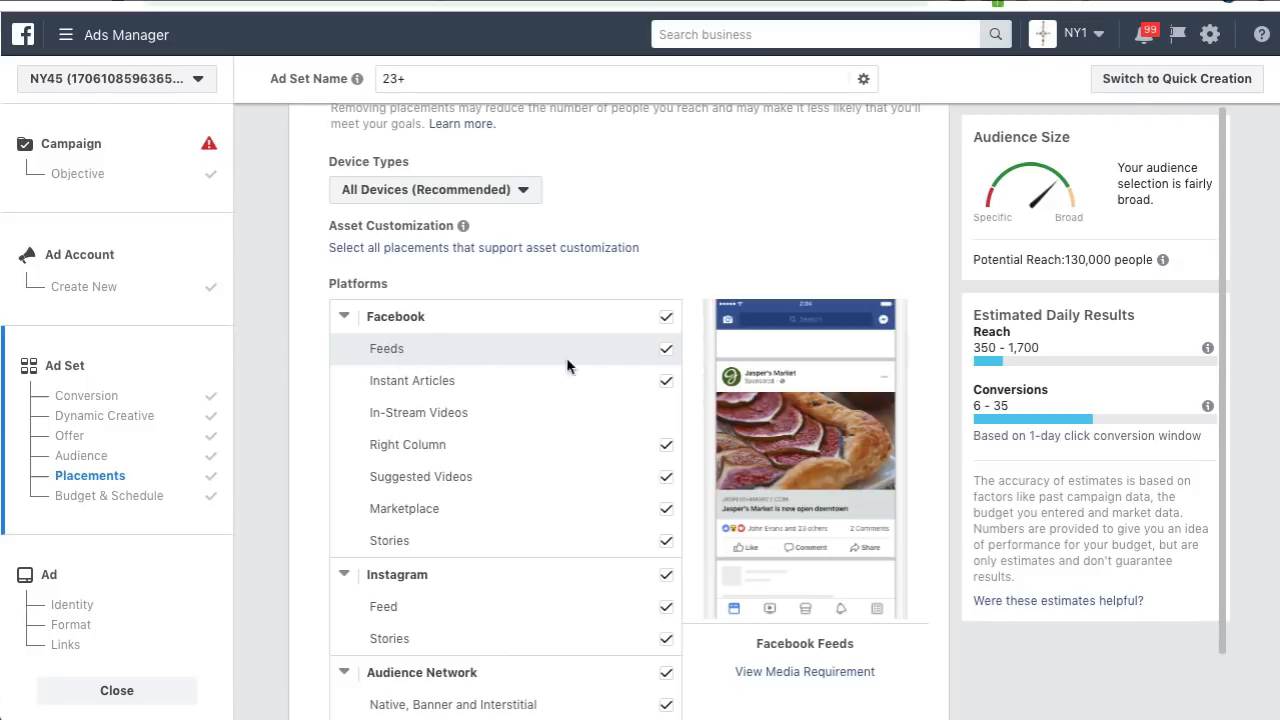
click(666, 381)
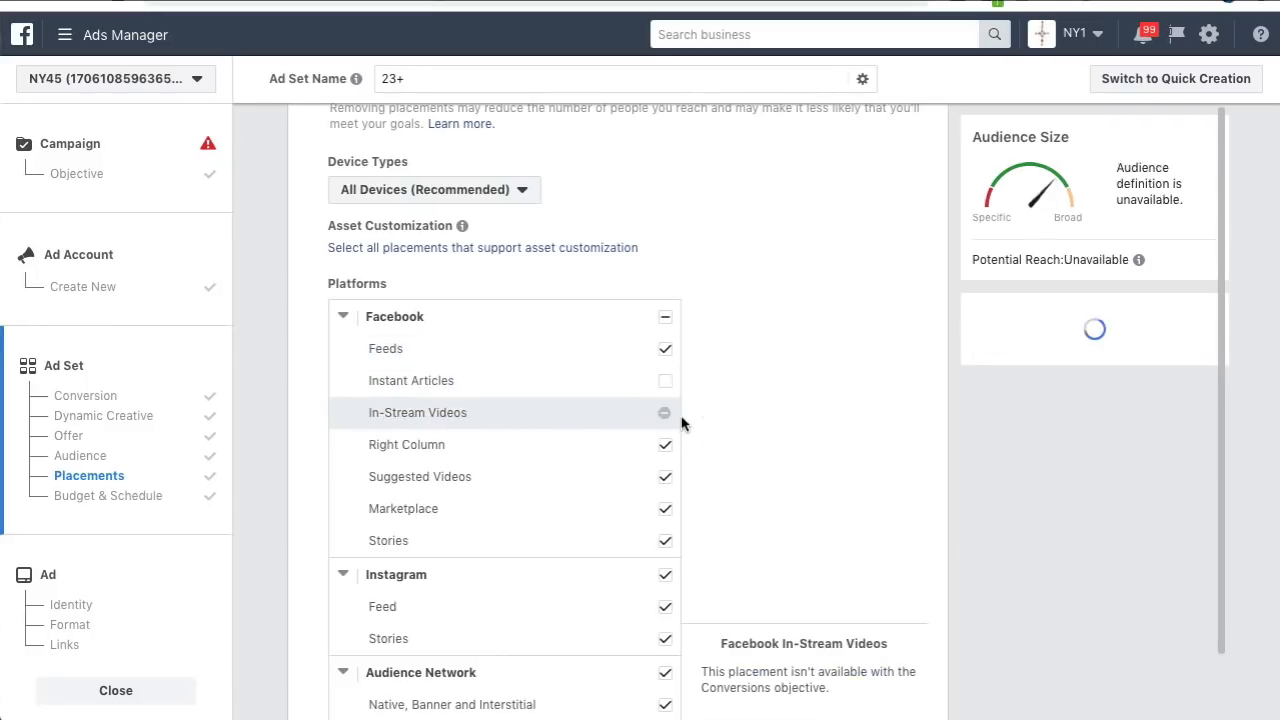
click(665, 444)
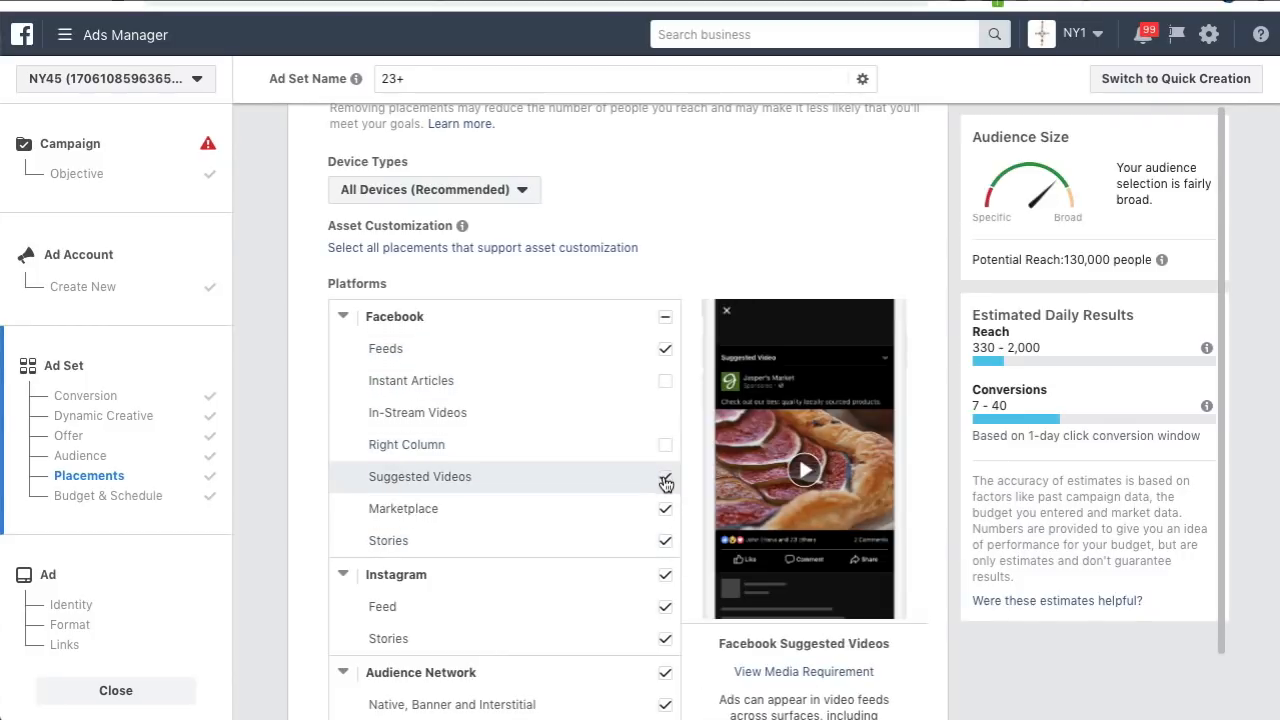
click(665, 478)
click(665, 510)
click(665, 541)
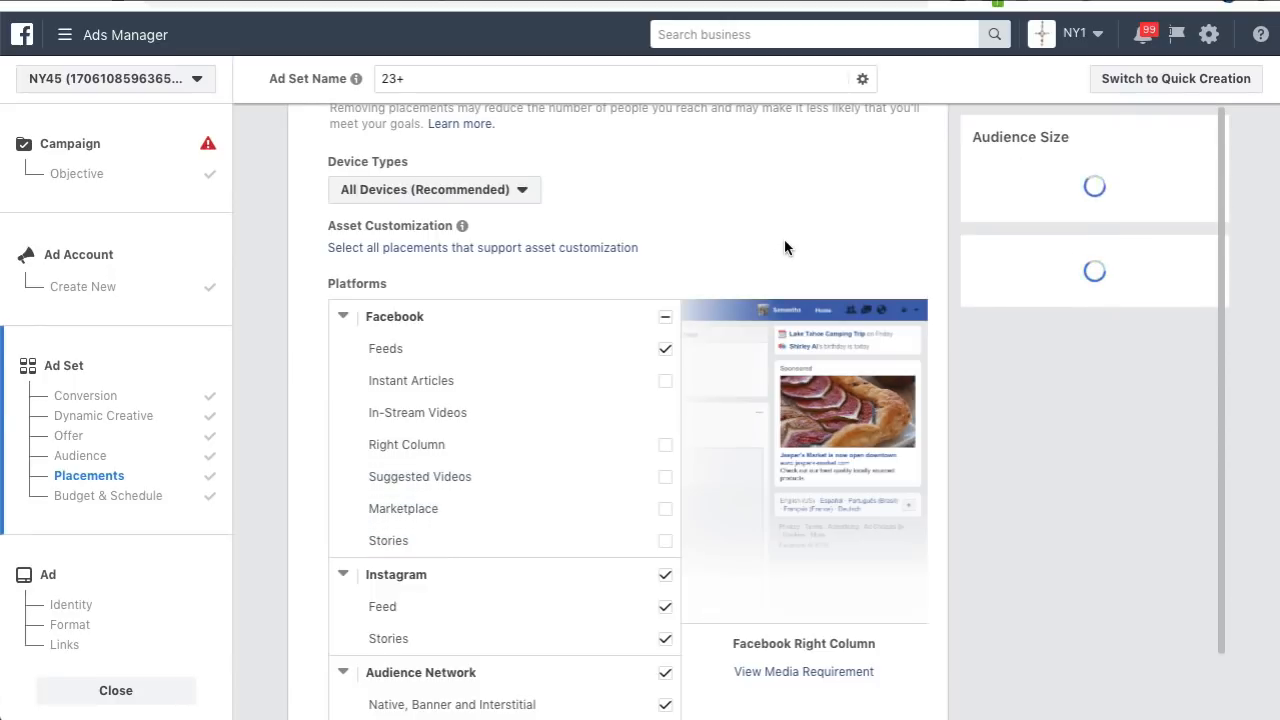
- Turn off all Instagram, Audience Network and Messenger placements, leaving only Facebook Feeds selected
scroll(595, 375, down, 2)
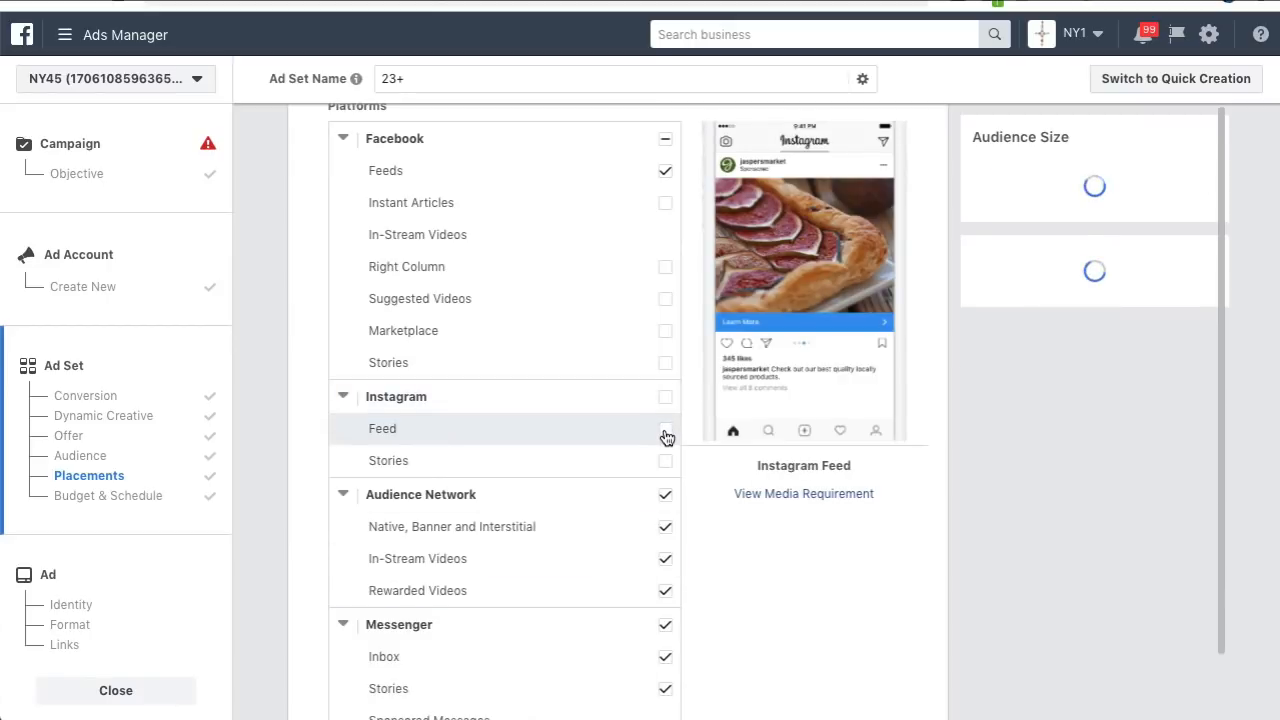
click(665, 458)
click(667, 400)
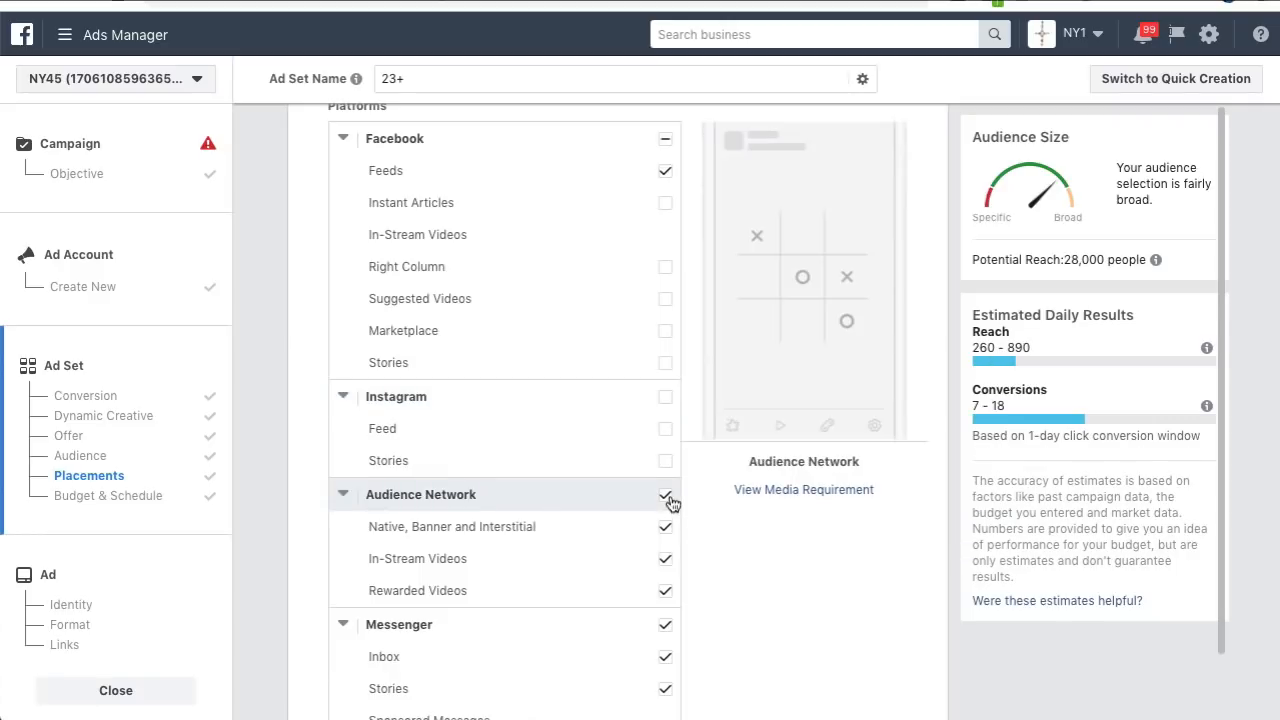
click(665, 494)
click(665, 629)
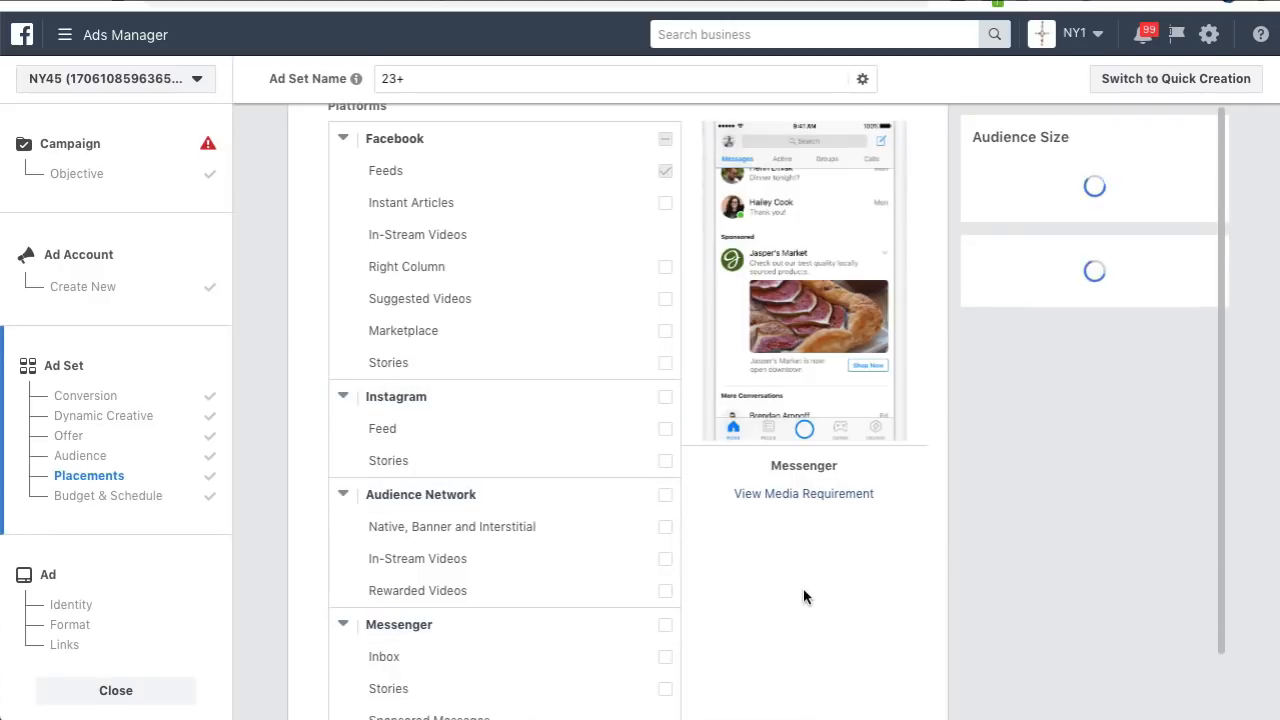
scroll(826, 553, up, 1)
scroll(826, 553, up, 1)
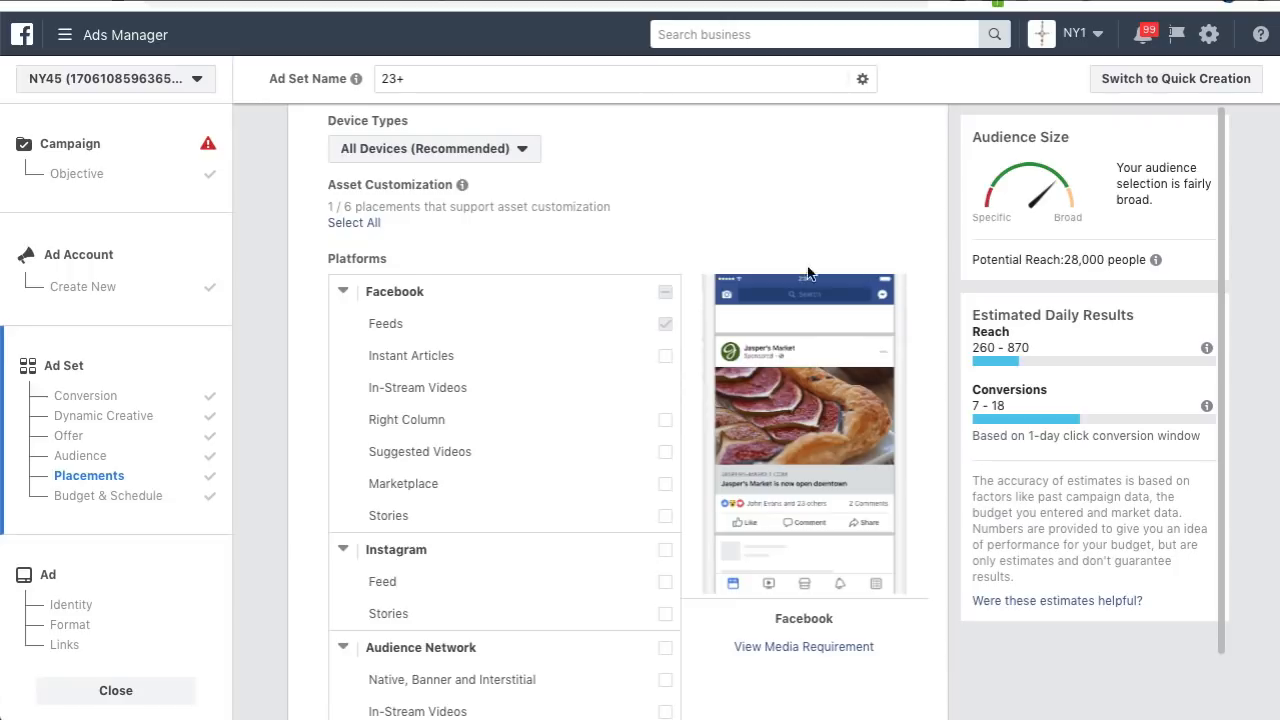
scroll(604, 218, up, 6)
scroll(645, 467, up, 2)
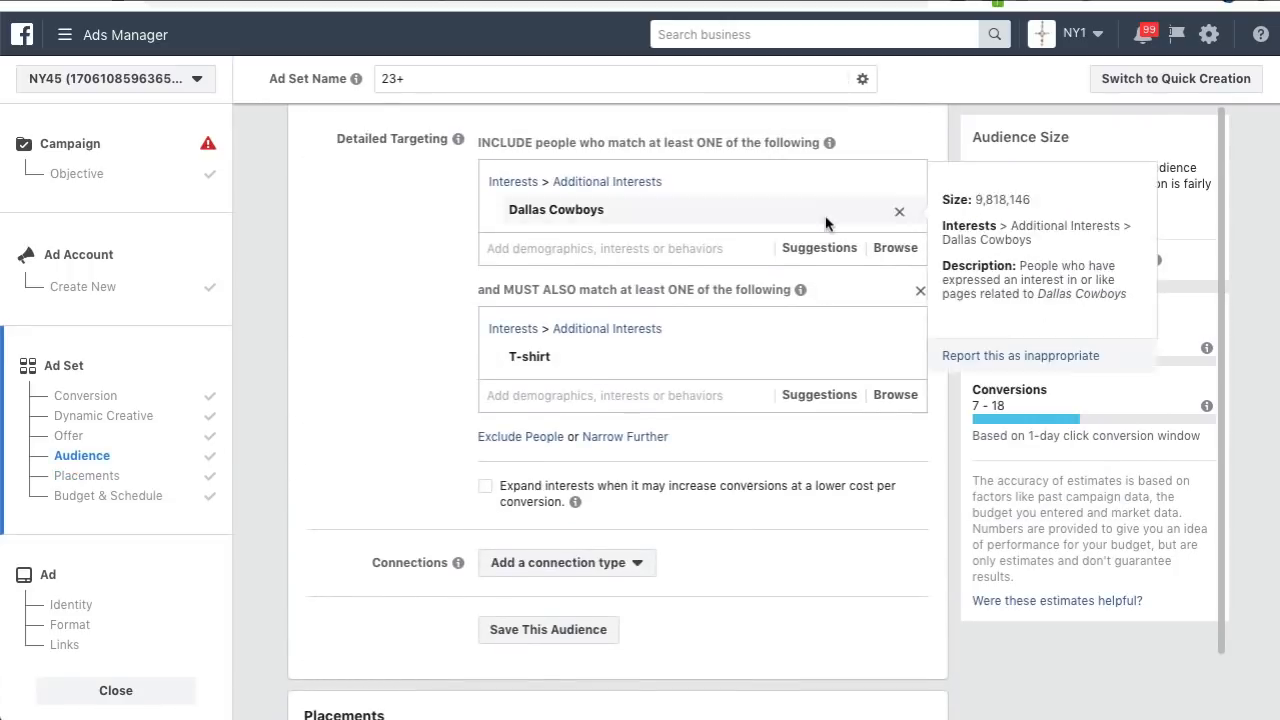
- Remove the must-also-match T-shirt condition from the detailed targeting, keeping only the Dallas Cowboys interest
click(922, 292)
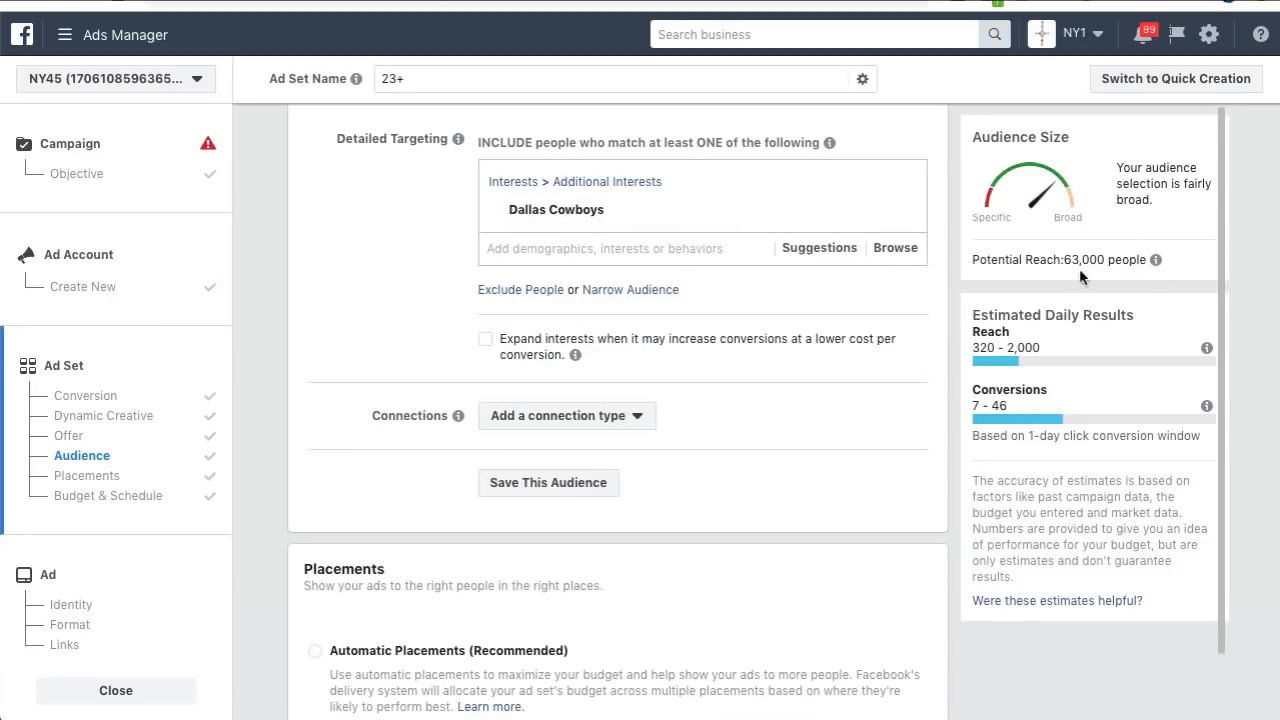
- Set the ad set's daily budget to $10.00 in the Budget & Schedule section
scroll(428, 263, down, 10)
scroll(642, 462, down, 5)
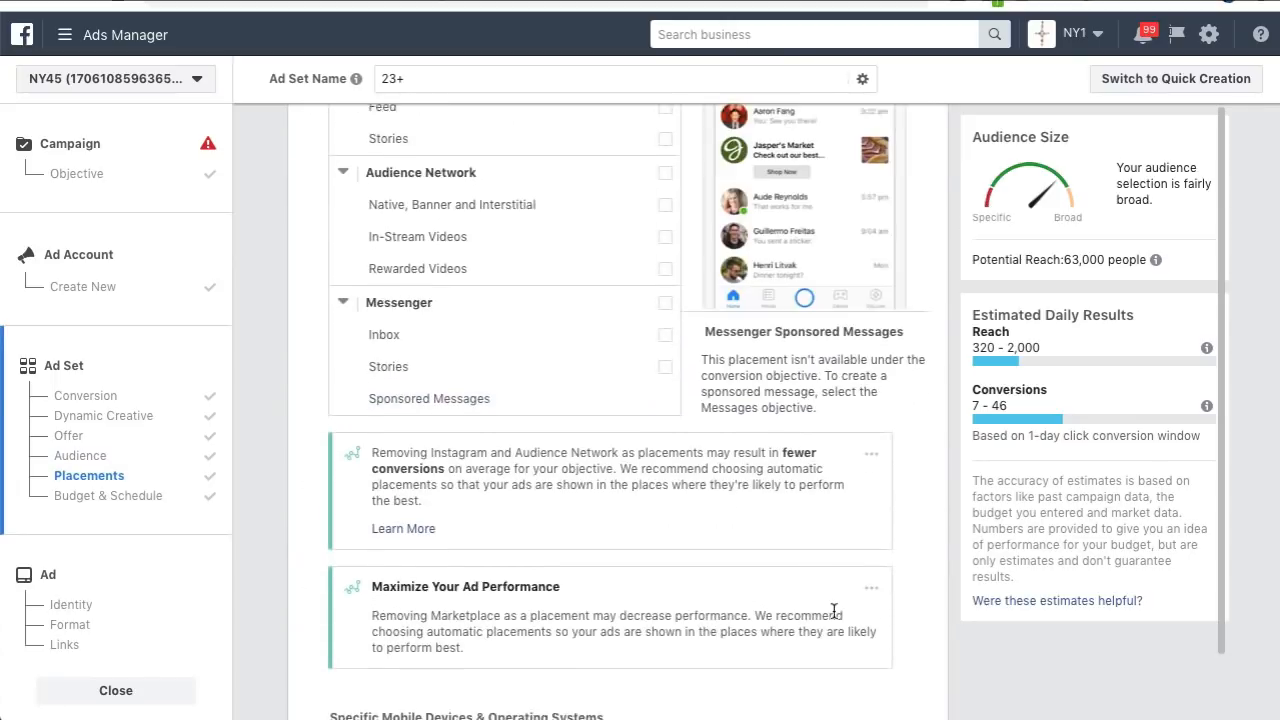
scroll(687, 573, down, 3)
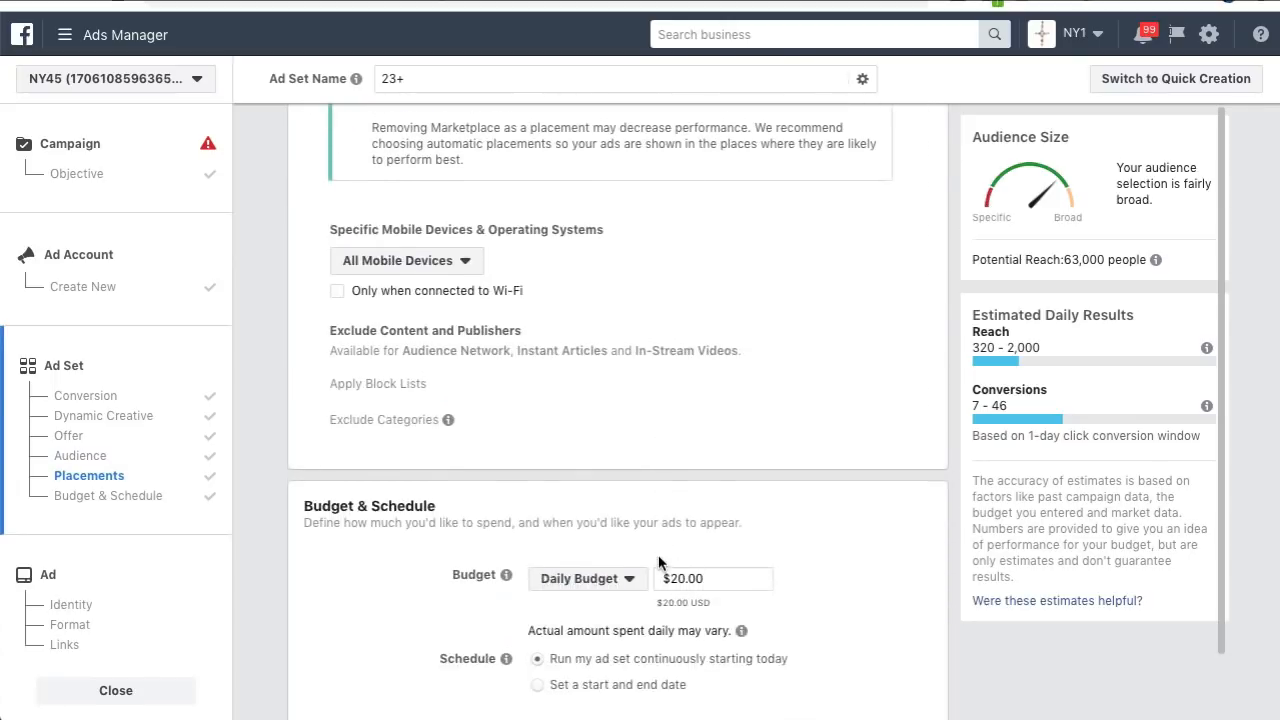
scroll(756, 436, down, 2)
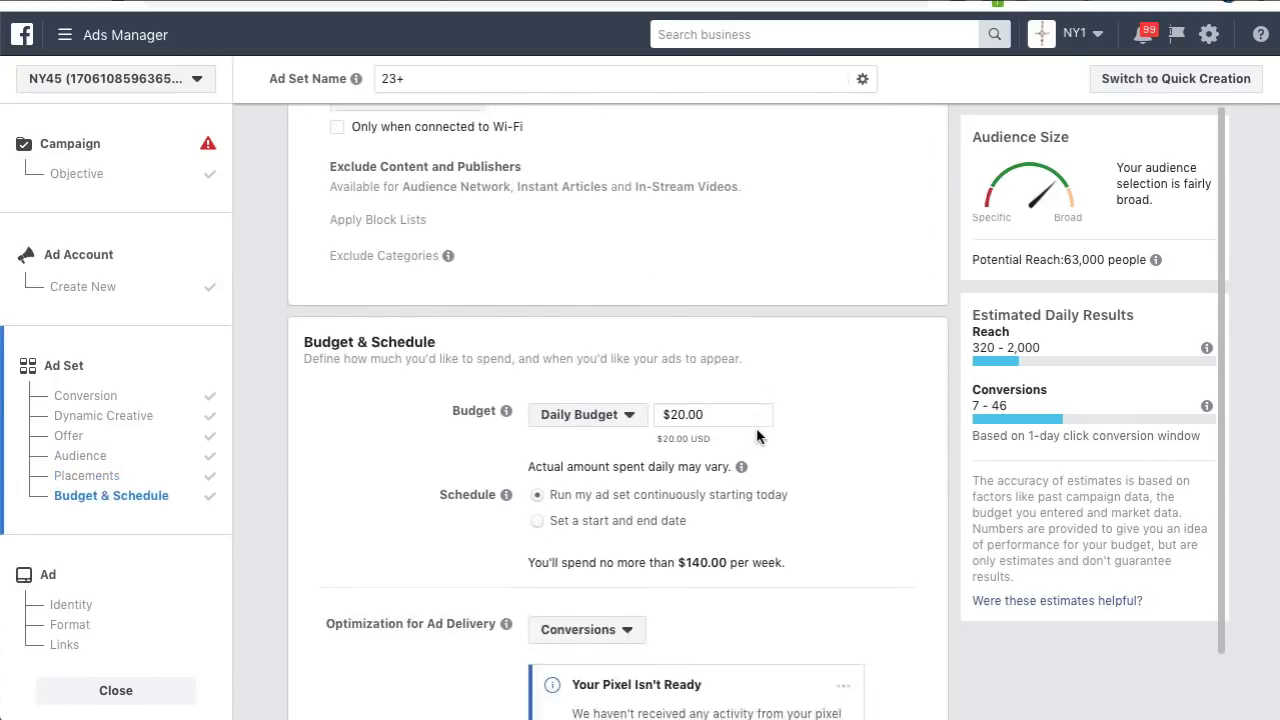
click(680, 423)
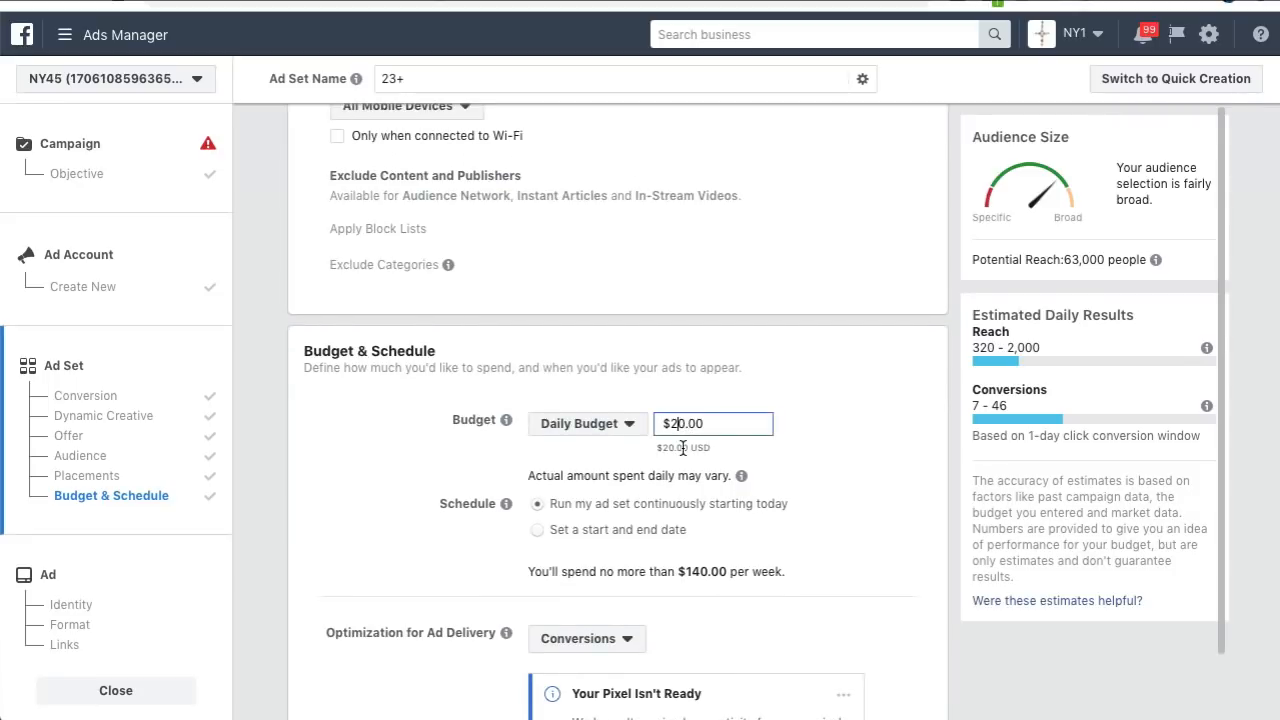
key(BackSpace)
text(1)
- Set the conversion window to 1 day click and continue to the ad creation stage
scroll(857, 415, down, 6)
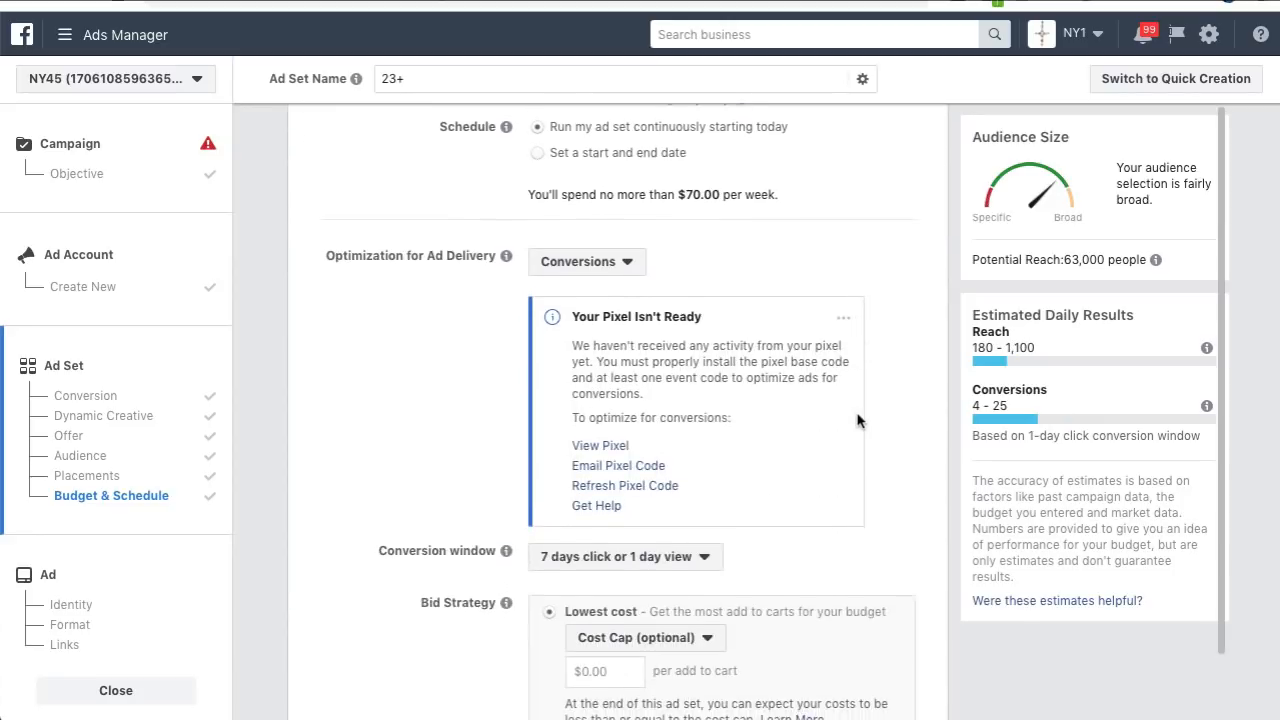
scroll(857, 421, down, 1)
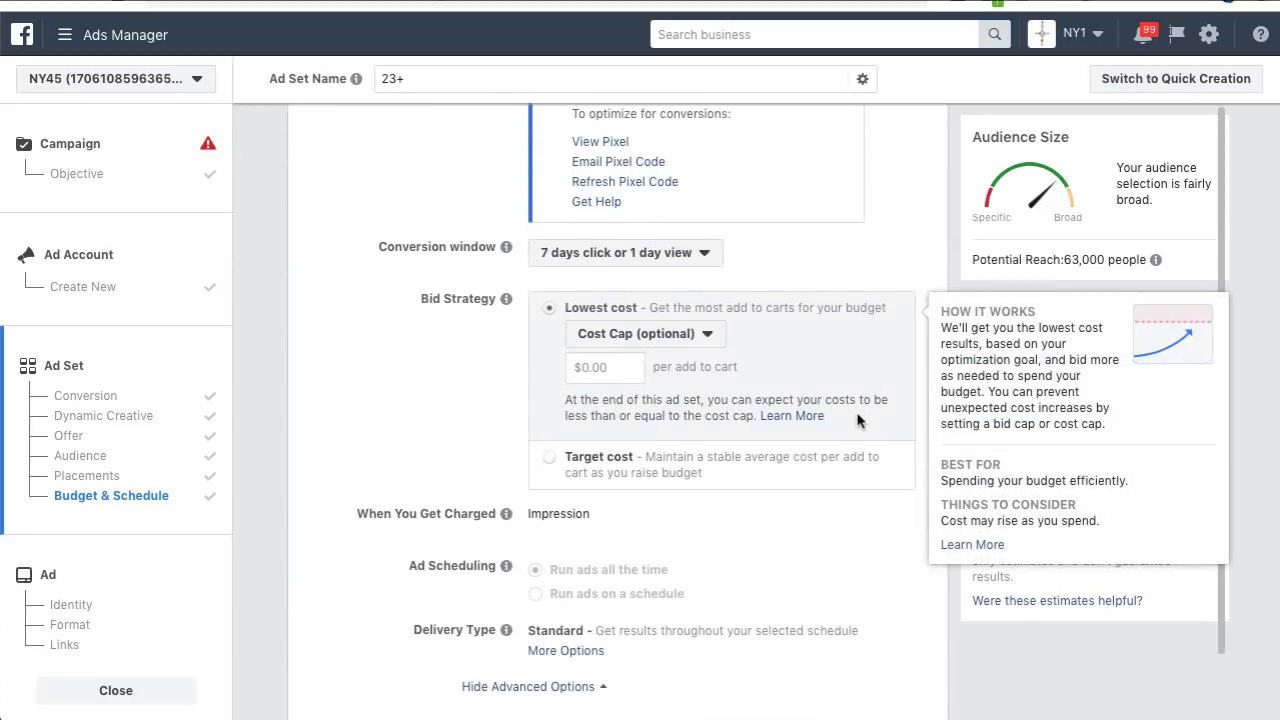
click(712, 264)
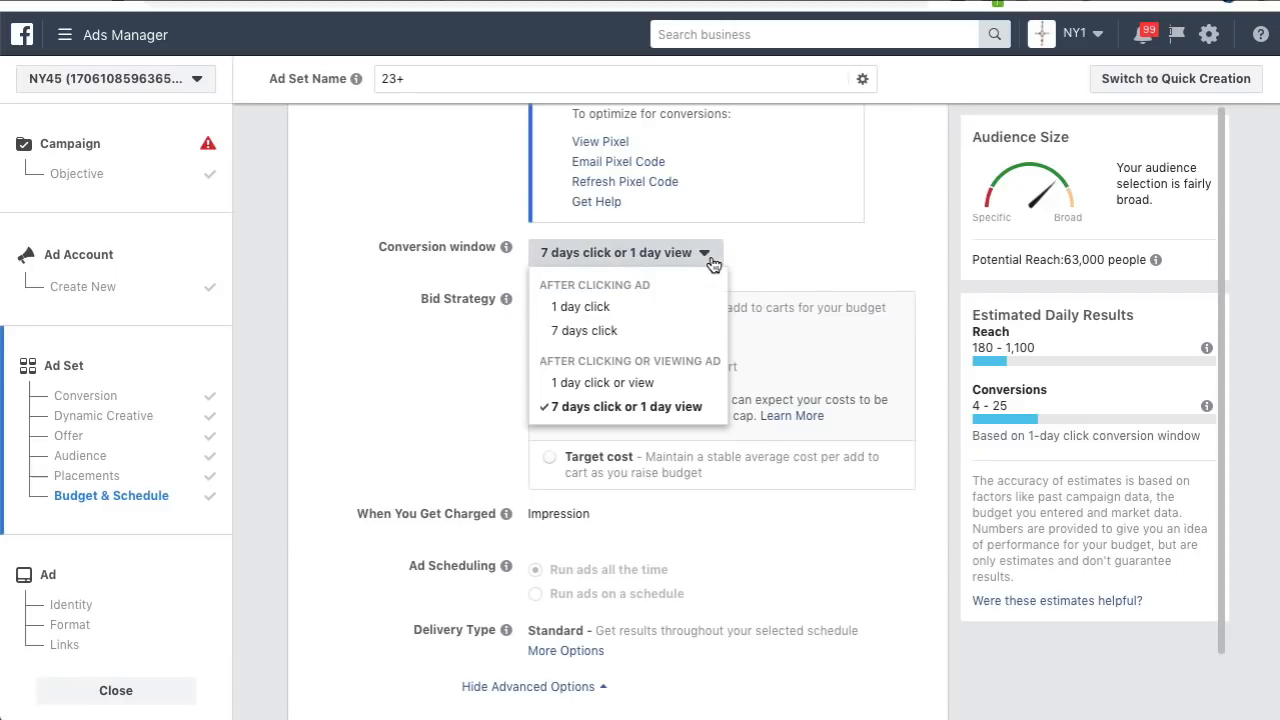
click(615, 310)
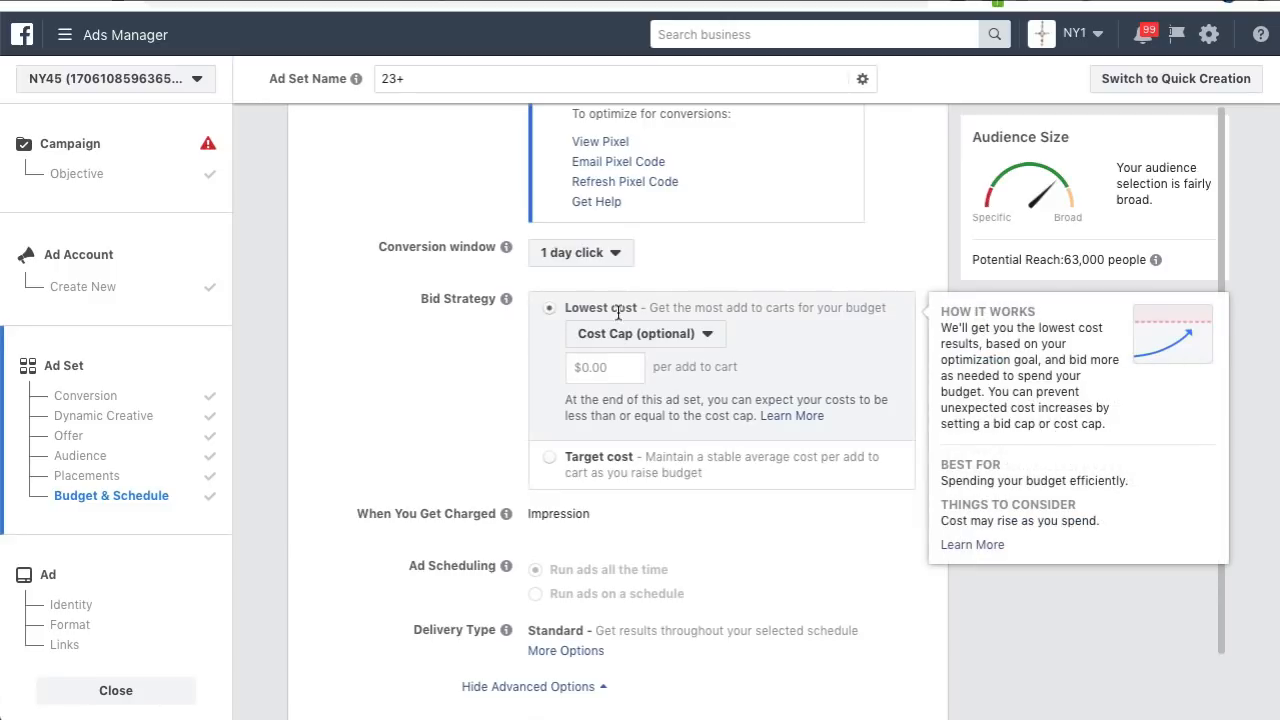
scroll(367, 317, down, 2)
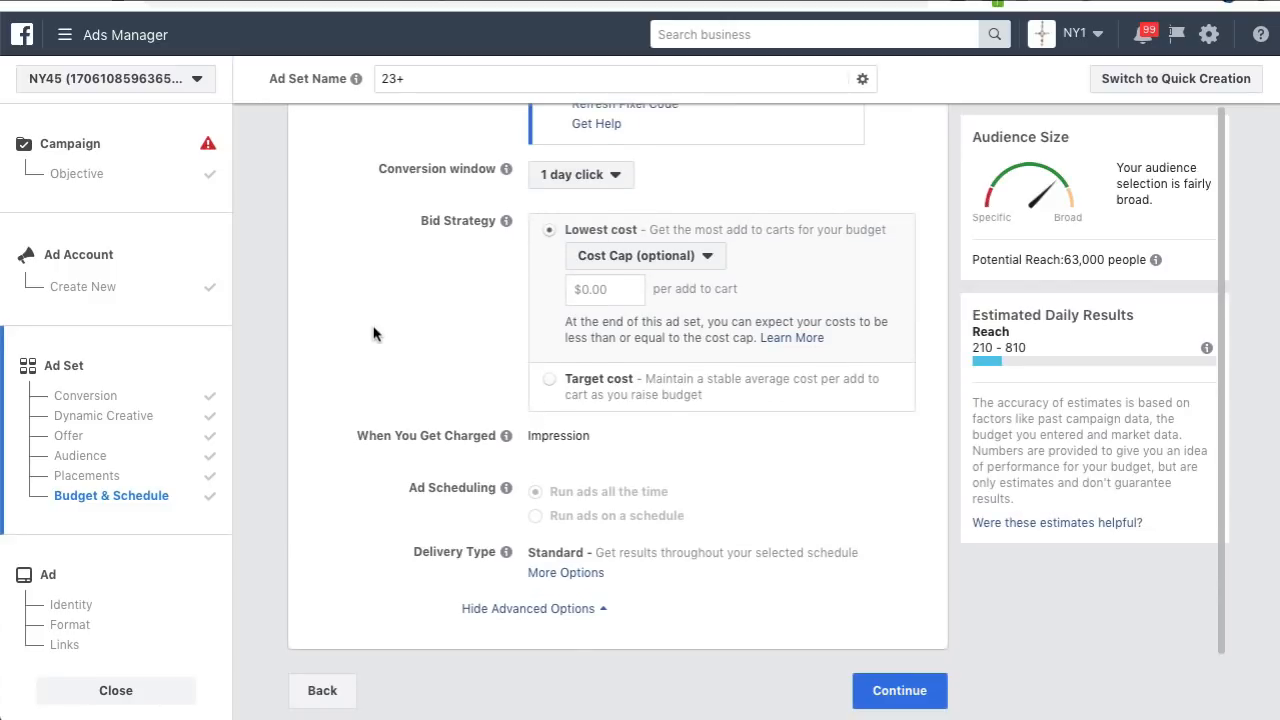
click(899, 691)
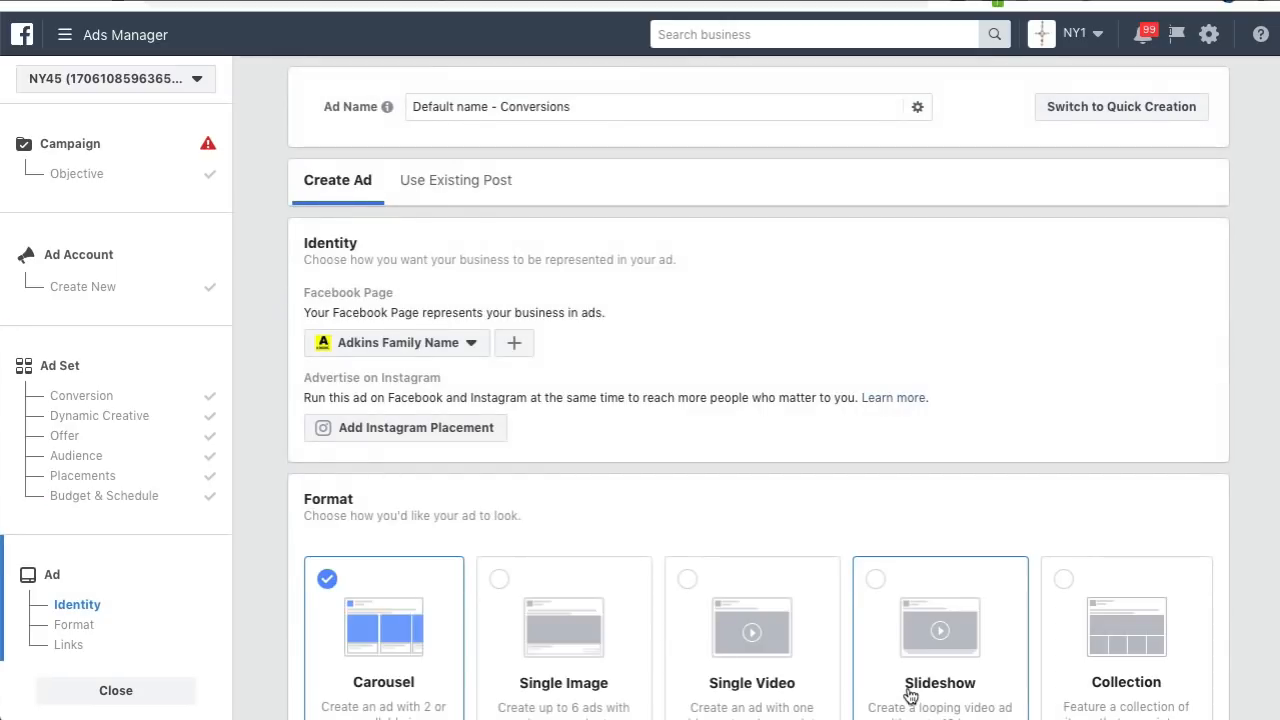